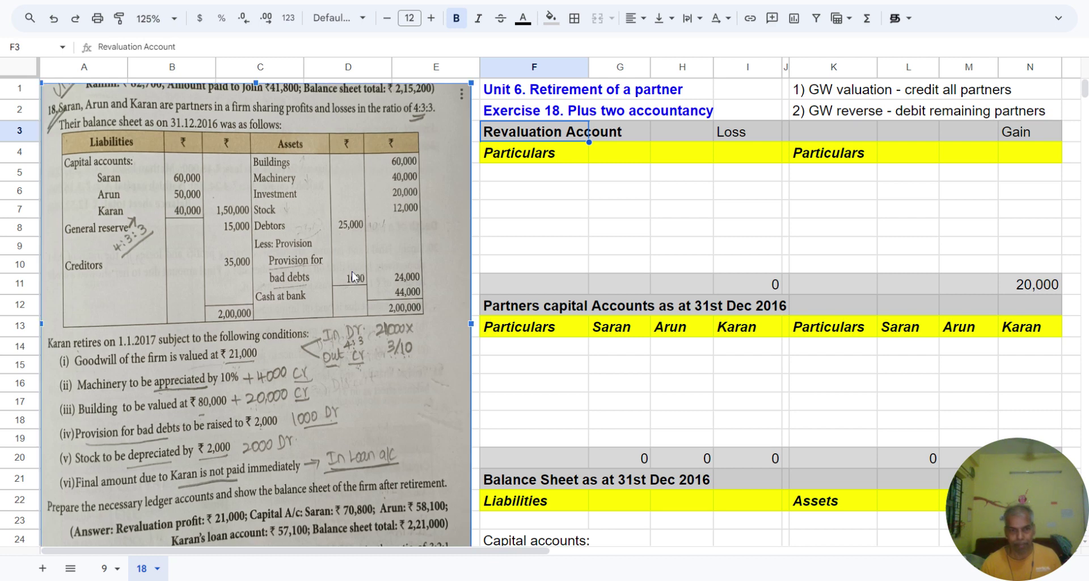
Examine Exercise 18's balance sheet, Karan's retirement conditions, and the notes on goodwill valuation and reversal
{"action": "left_click", "coordinate": [555, 230]}
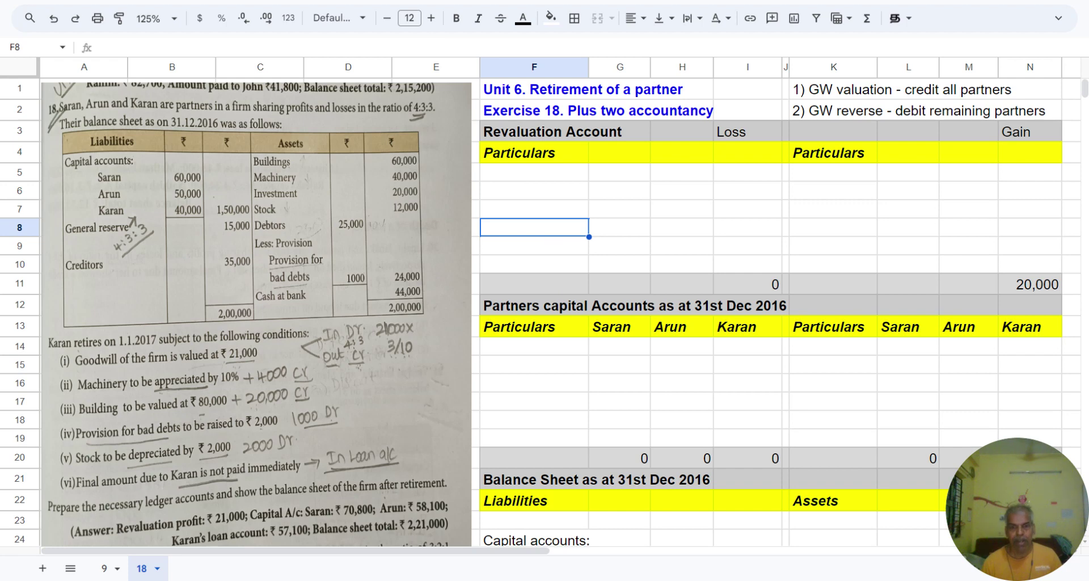
{"action": "left_click", "coordinate": [551, 213]}
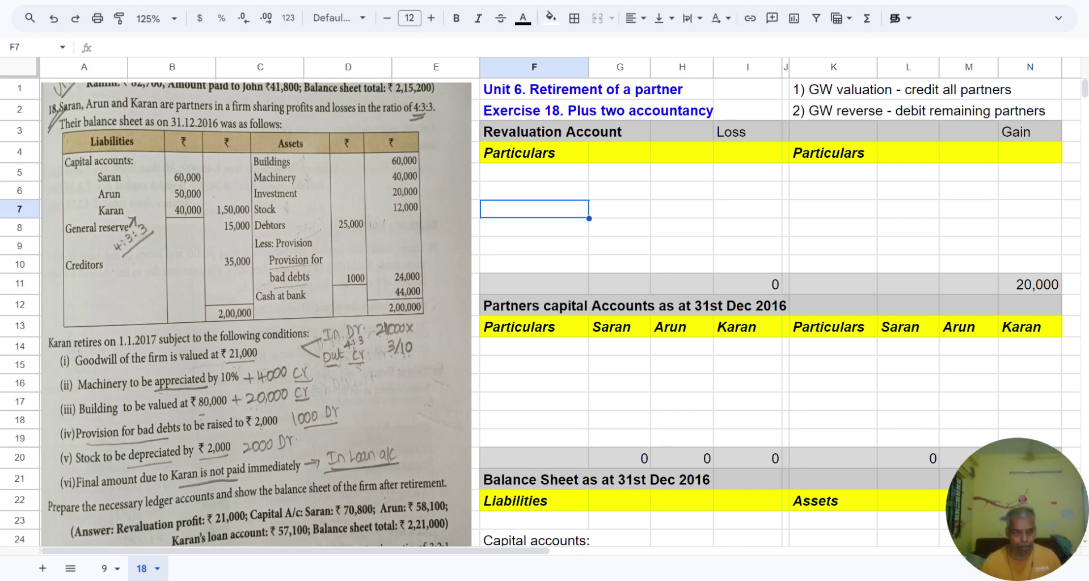
{"action": "left_click", "coordinate": [127, 361]}
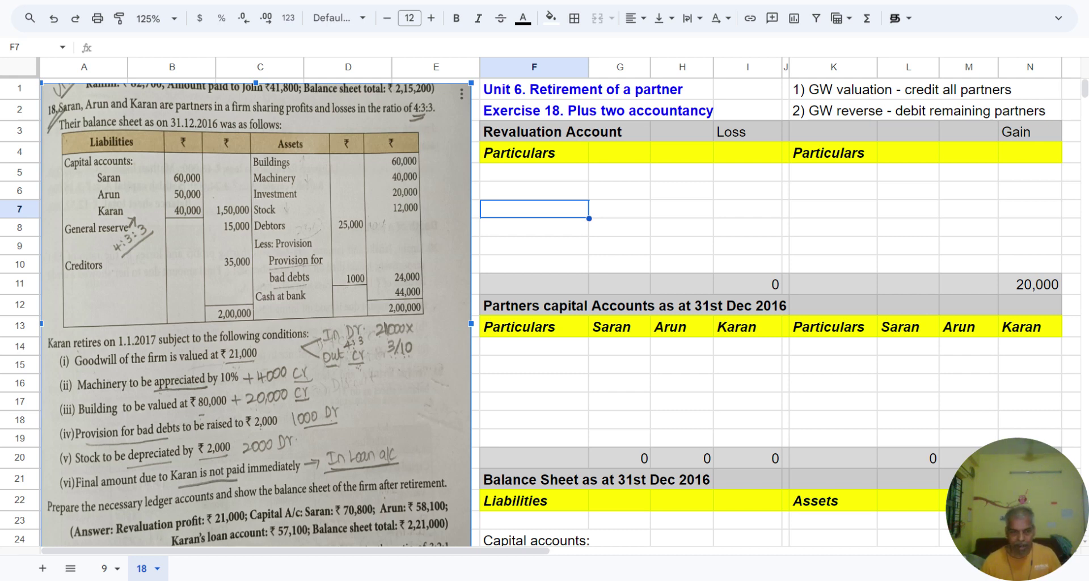
{"action": "left_click", "coordinate": [599, 221]}
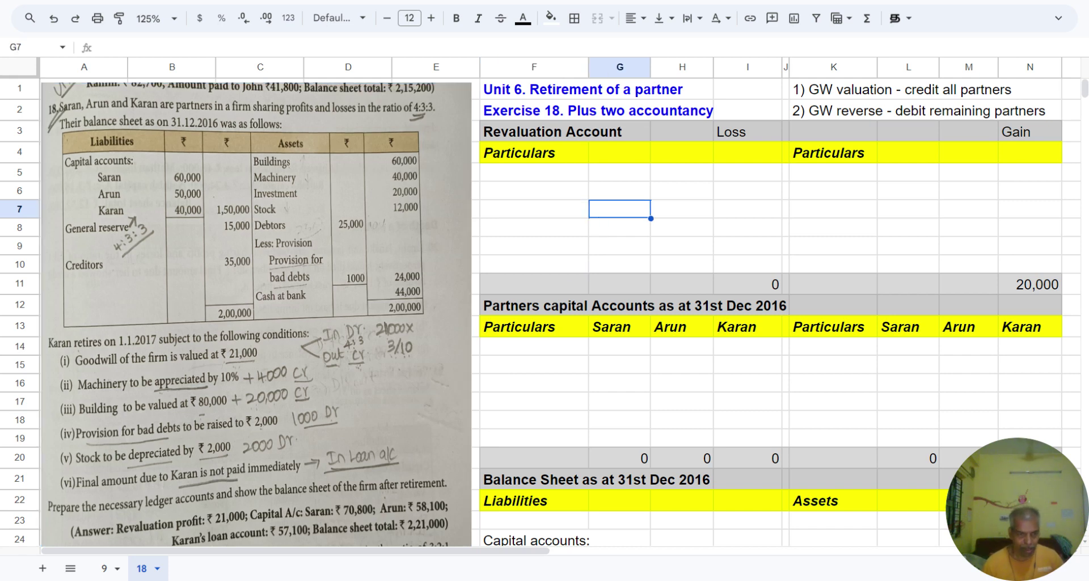
{"action": "left_click", "coordinate": [545, 198]}
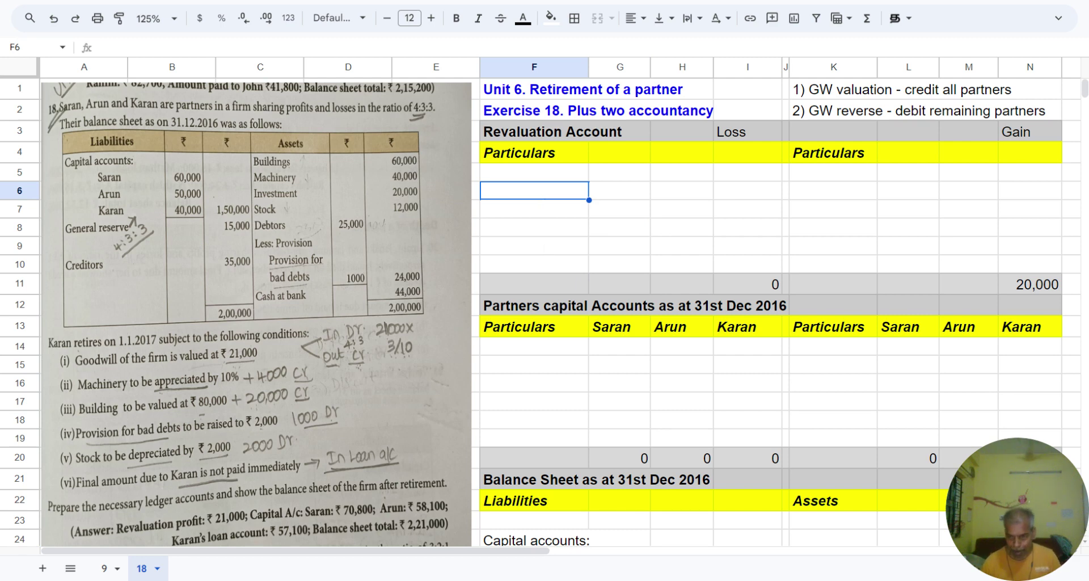
{"action": "left_click", "coordinate": [826, 94]}
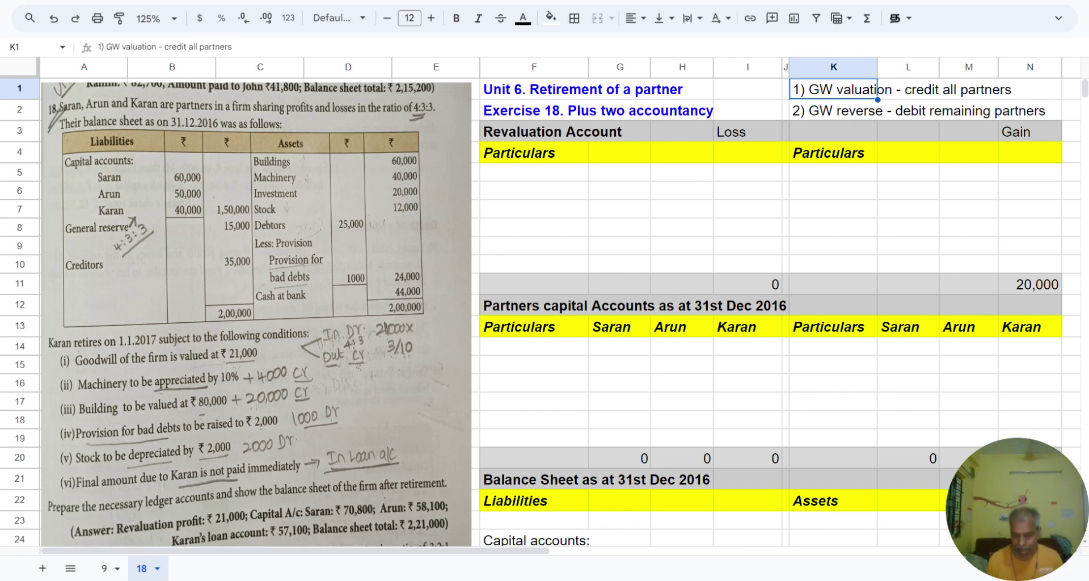
{"action": "left_click", "coordinate": [878, 110]}
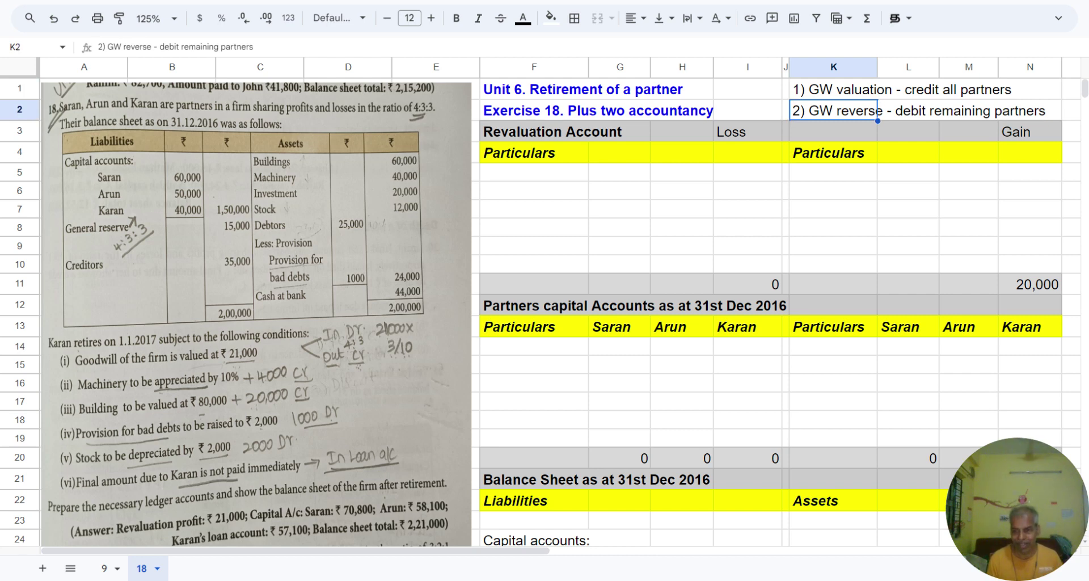
{"action": "left_click", "coordinate": [873, 90]}
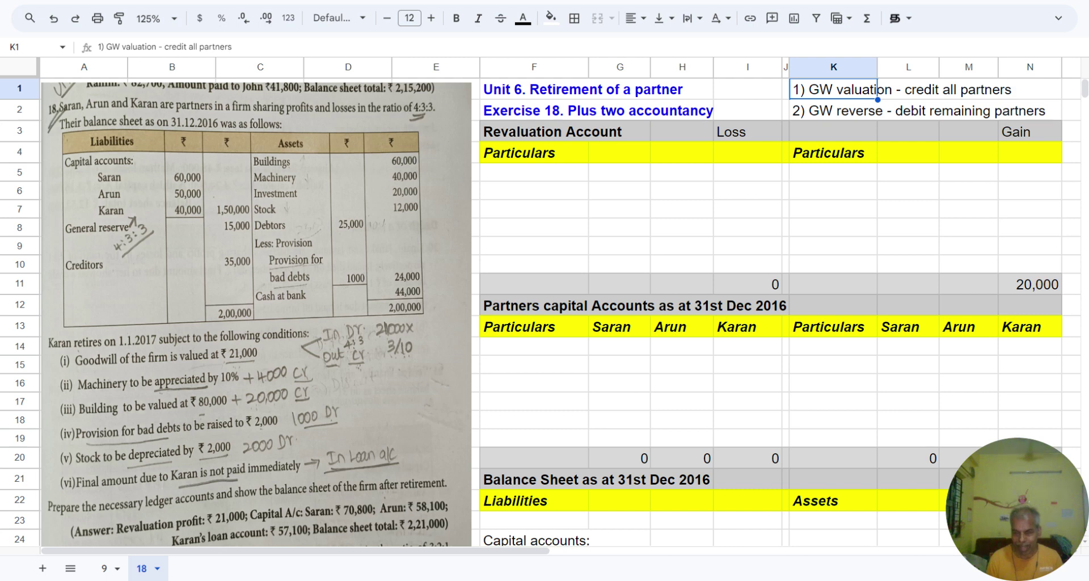
{"action": "left_click", "coordinate": [875, 110]}
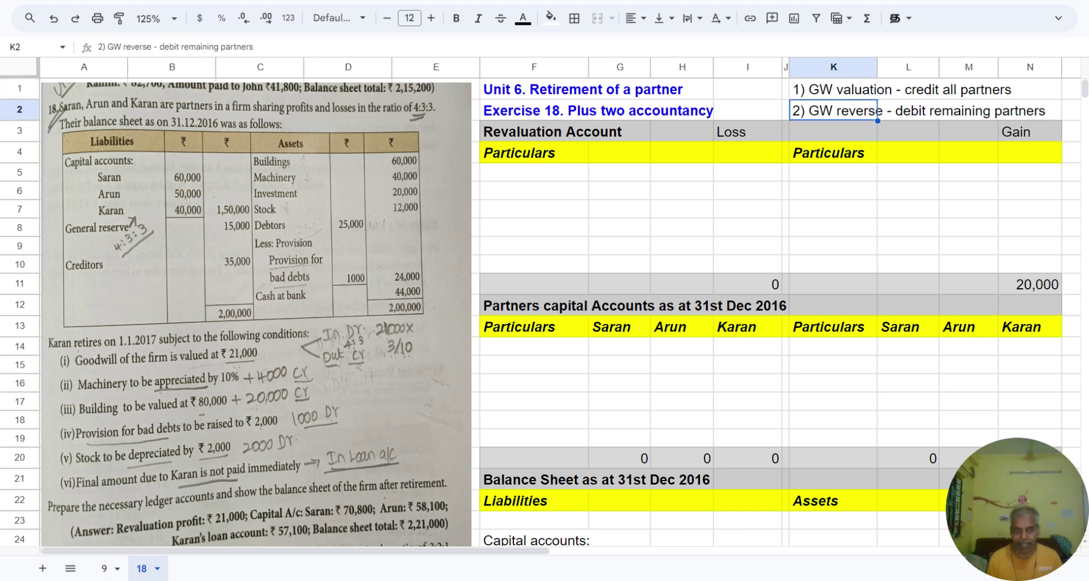
Enter "By Machinery" as the first gain-side entry of the Revaluation Account, with 4000 in the Gain column of row 5
{"action": "key", "text": "Down"}
{"action": "key", "text": "Down"}
{"action": "key", "text": "Down"}
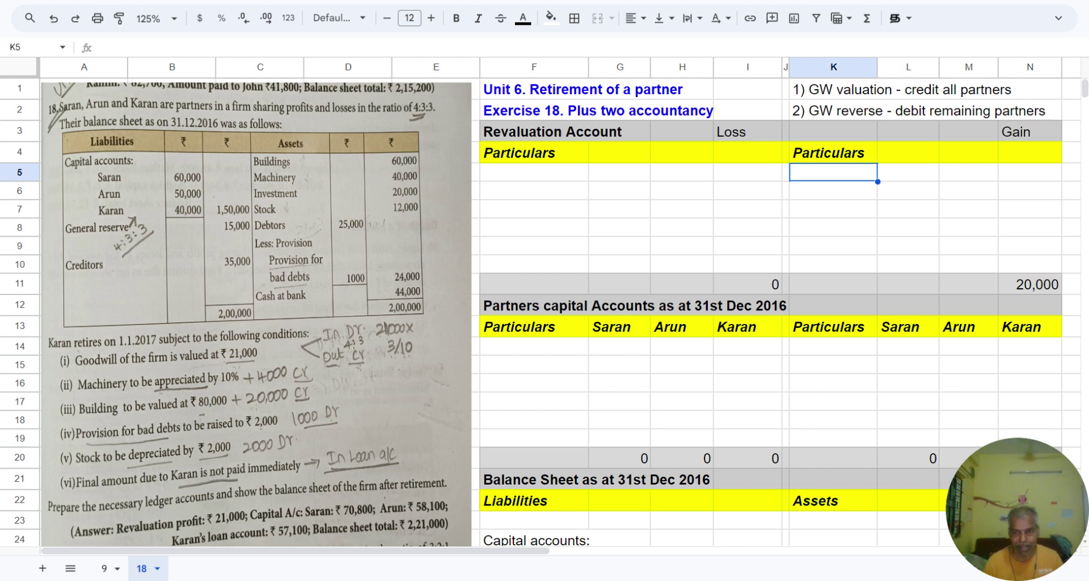
{"action": "type", "text": "Ny M"}
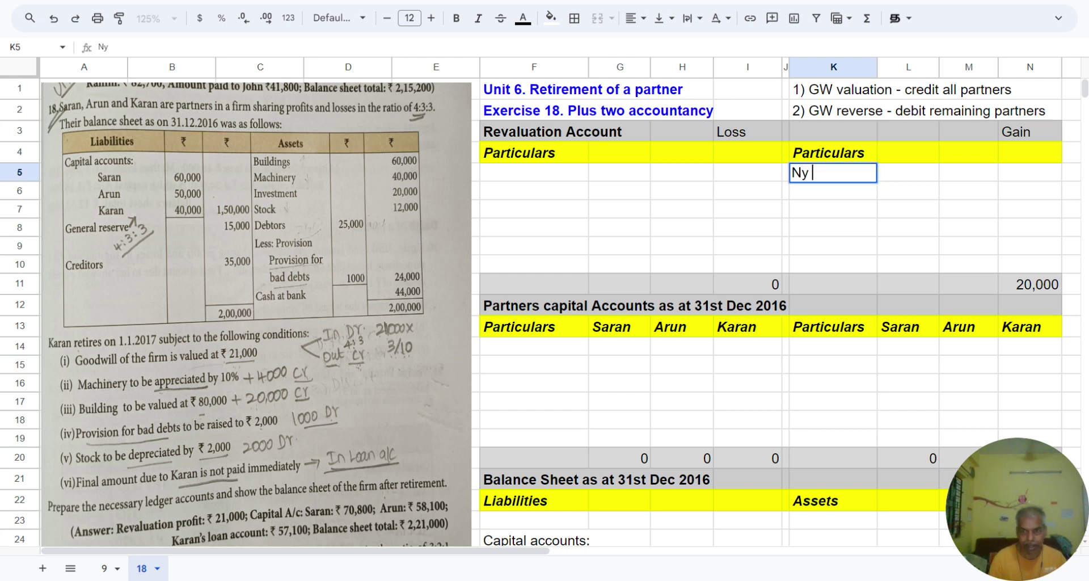
{"action": "key", "text": "BackSpace"}
{"action": "key", "text": "BackSpace"}
{"action": "key", "text": "BackSpace"}
{"action": "key", "text": "BackSpace"}
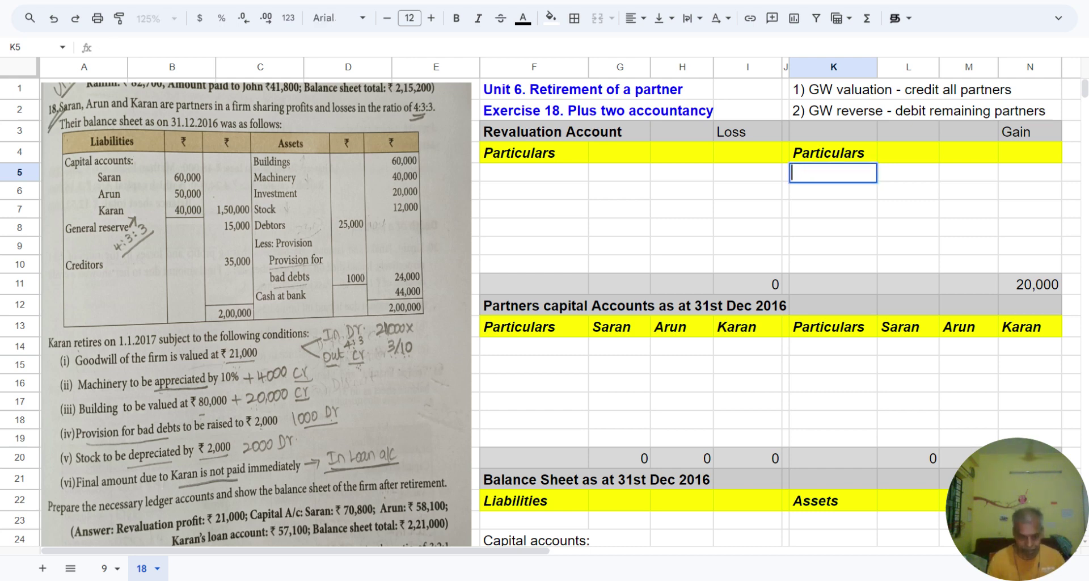
{"action": "type", "text": "By Machinery"}
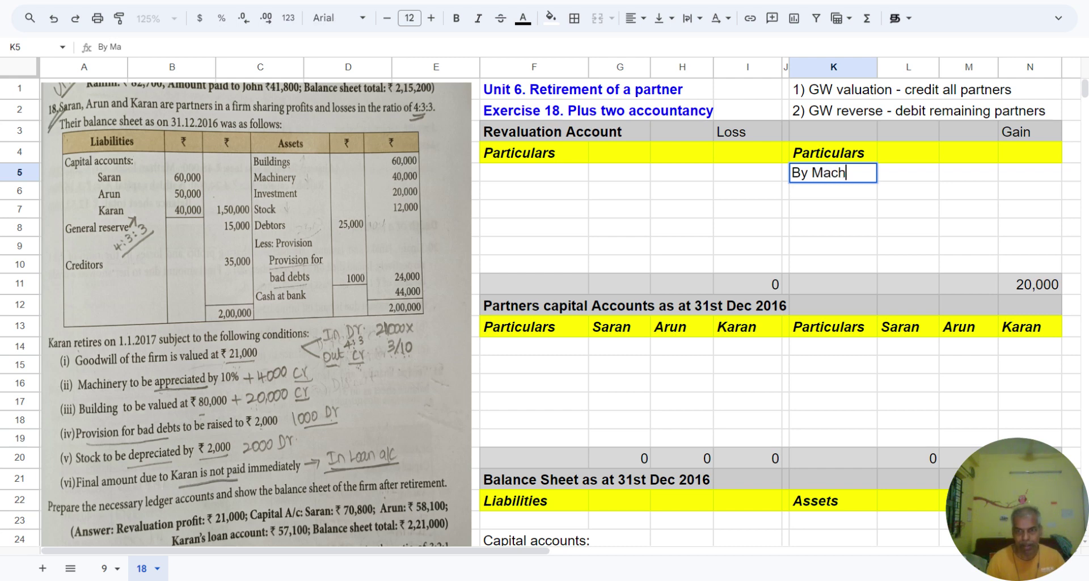
{"action": "key", "text": "Tab"}
{"action": "key", "text": "Tab"}
{"action": "key", "text": "Tab"}
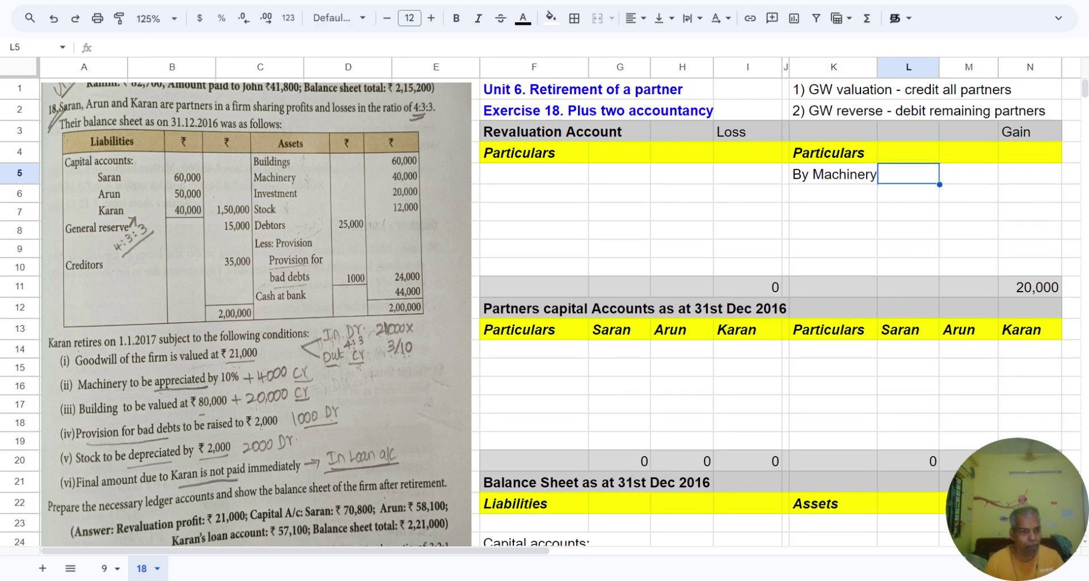
{"action": "type", "text": "4000"}
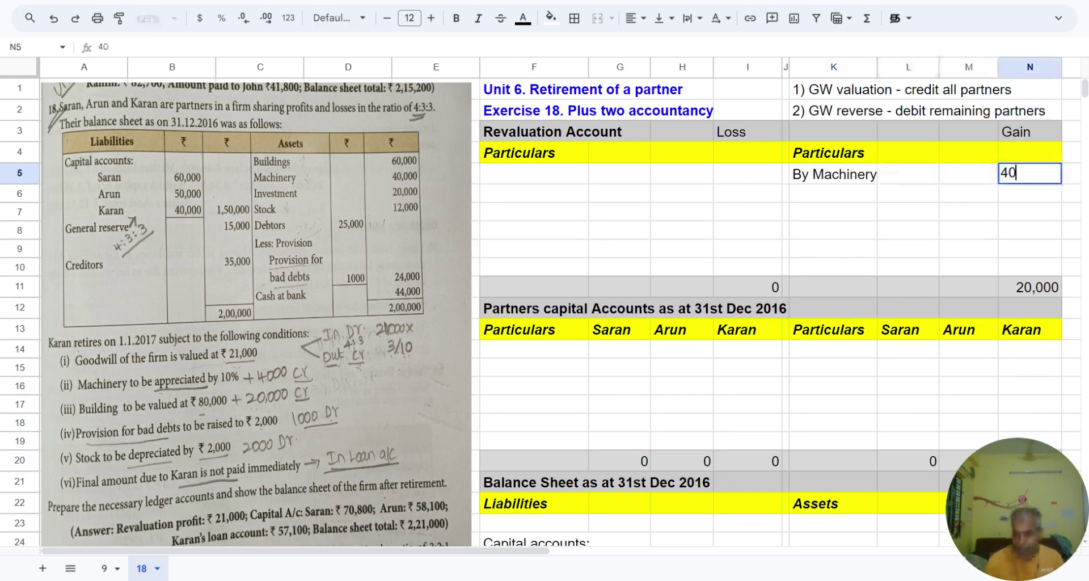
{"action": "key", "text": "Return"}
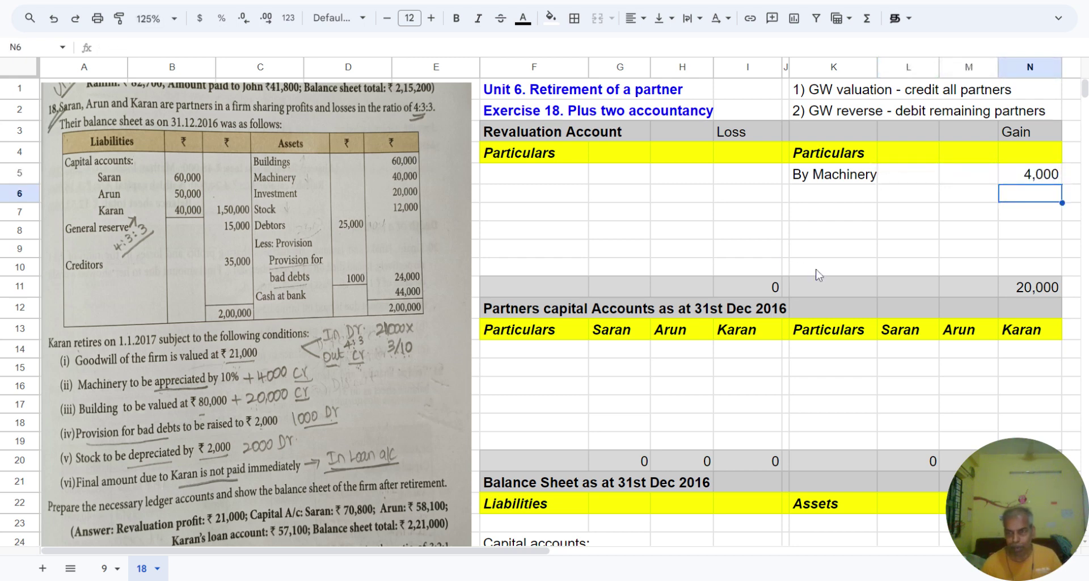
Add "By Building" below the machinery entry in the Revaluation Account, with 20000 in the Gain column
{"action": "left_click", "coordinate": [1015, 130]}
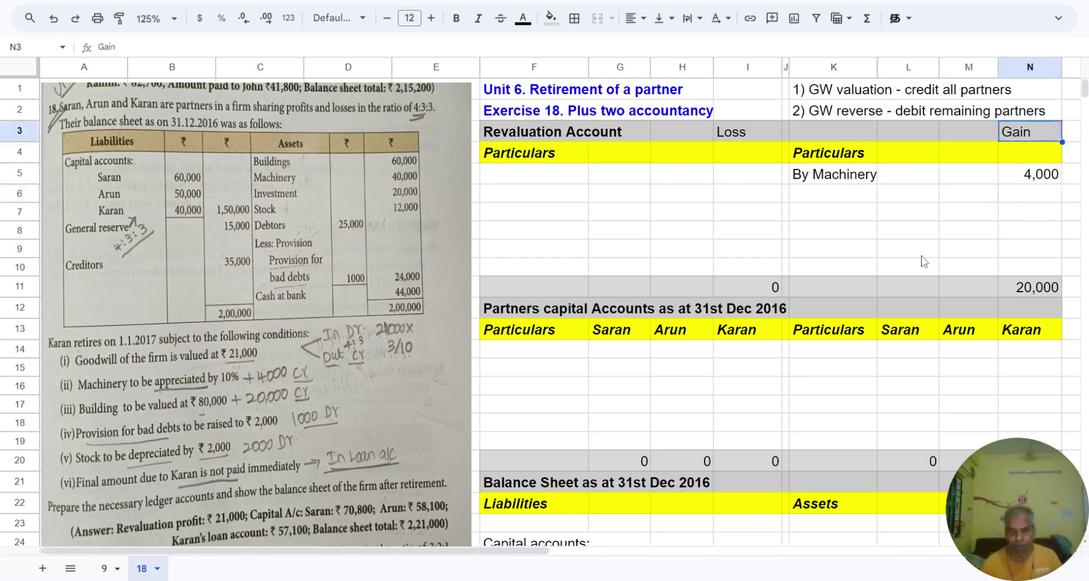
{"action": "left_click", "coordinate": [814, 196]}
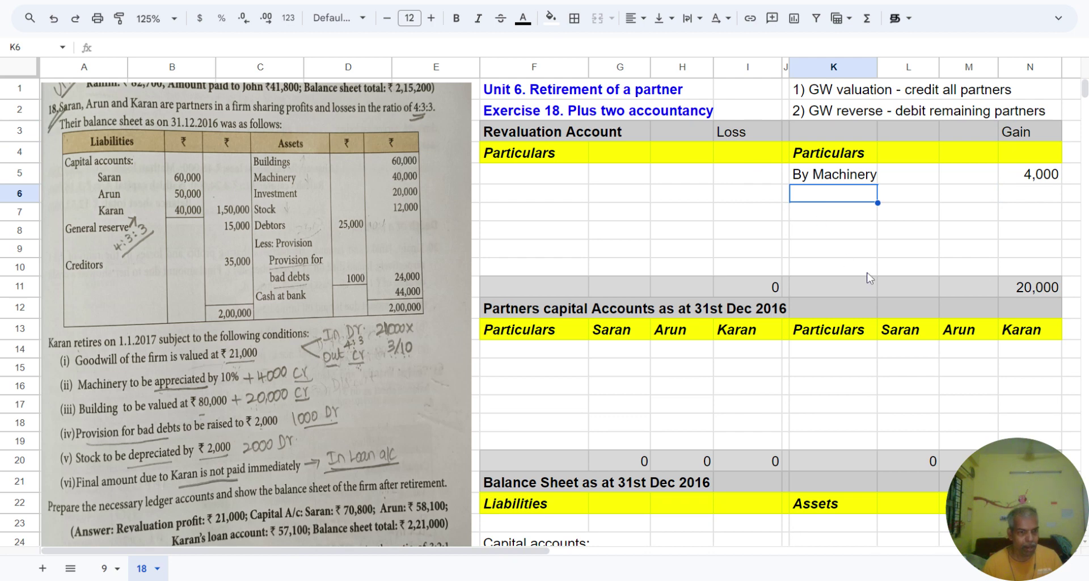
{"action": "type", "text": "By B"}
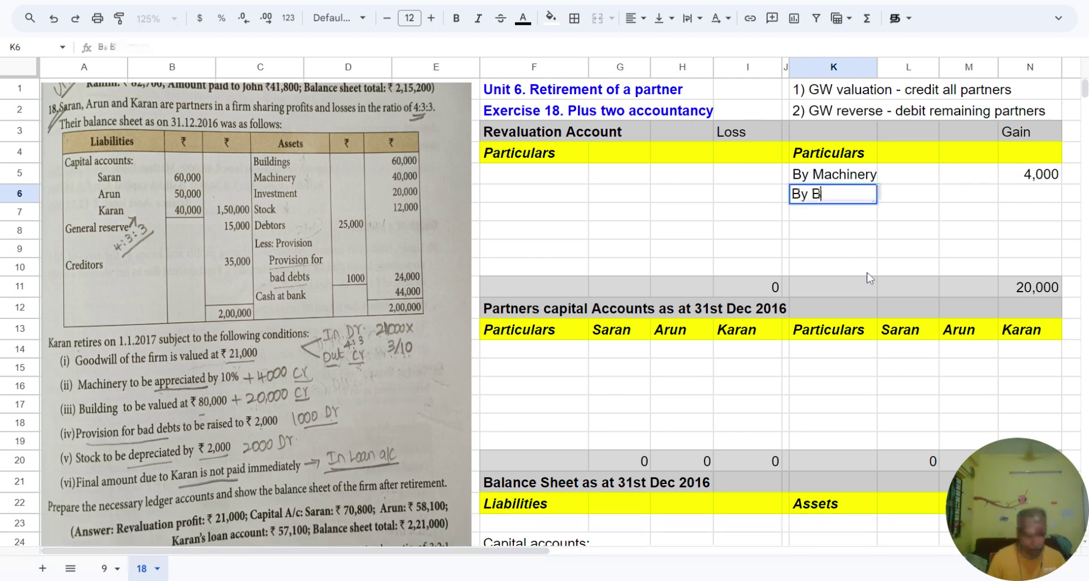
{"action": "type", "text": "uilding"}
{"action": "key", "text": "Tab"}
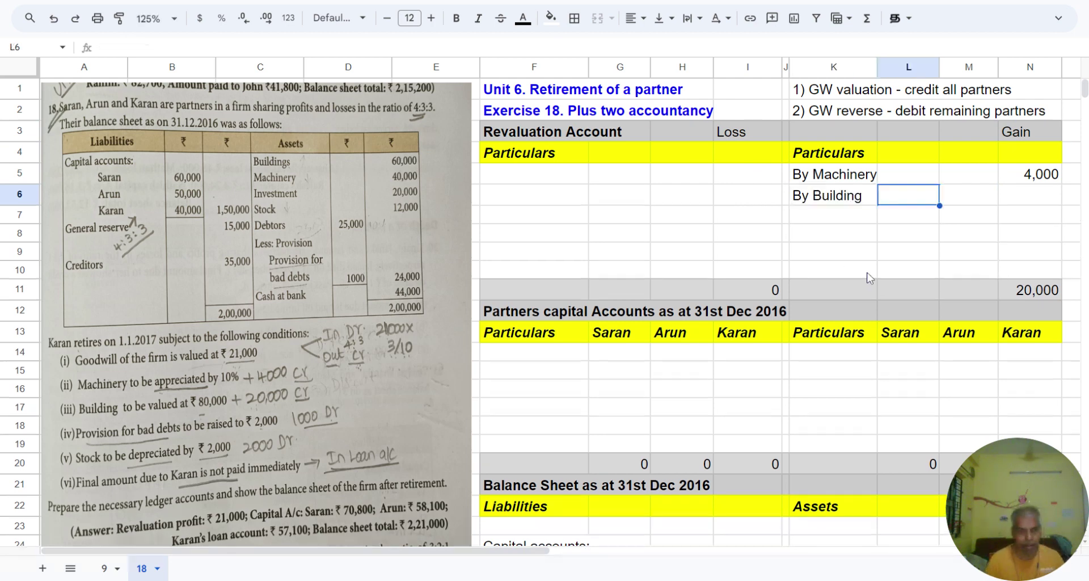
{"action": "key", "text": "Tab"}
{"action": "key", "text": "Tab"}
{"action": "type", "text": "20000"}
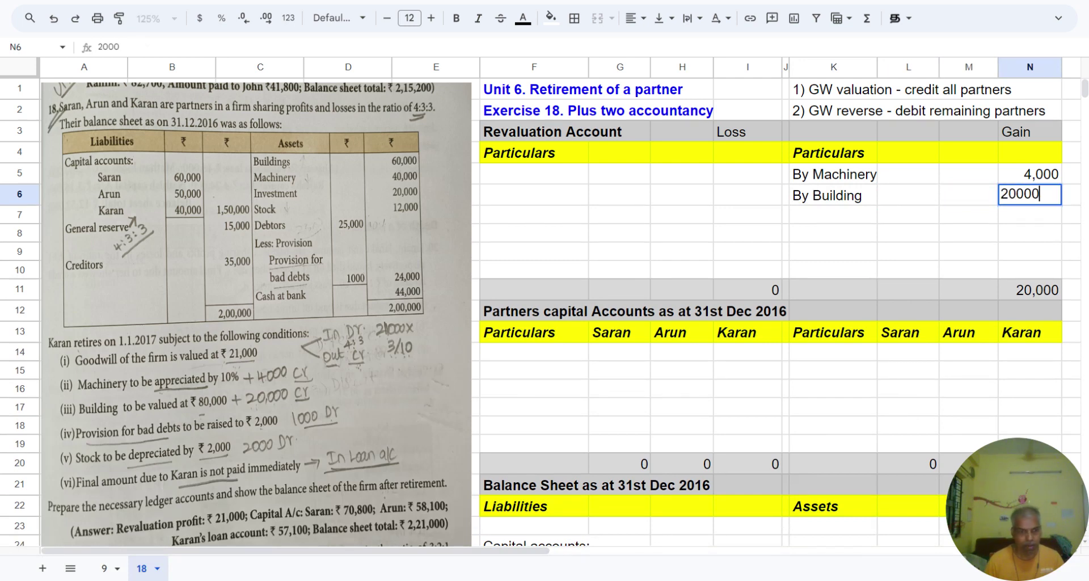
{"action": "key", "text": "Return"}
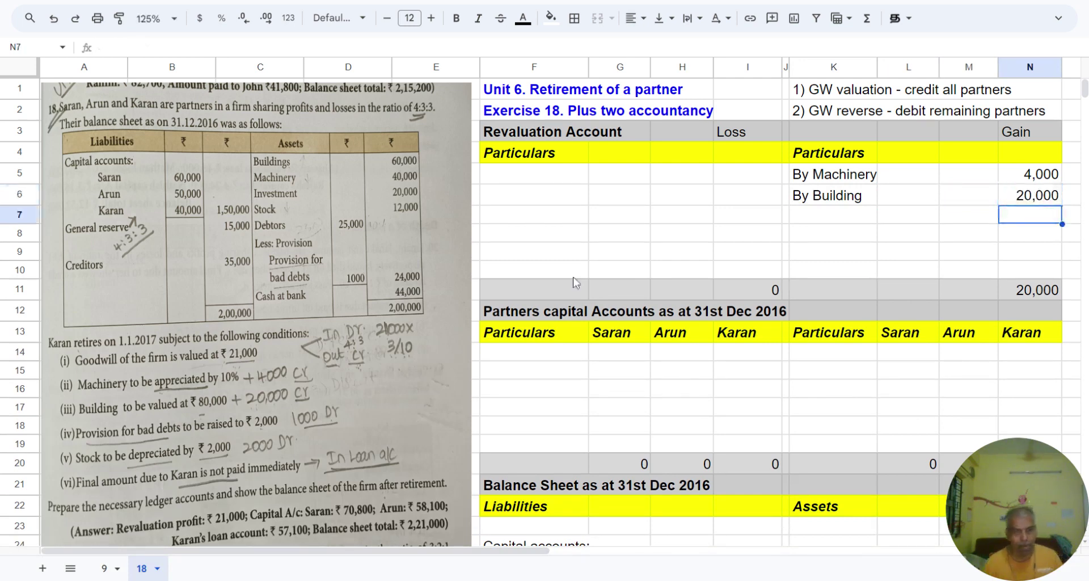
Enter "To Provision" as the first loss-side entry of the Revaluation Account, with 1000 in the Loss column of row 5
{"action": "left_click", "coordinate": [517, 180]}
{"action": "type", "text": "T"}
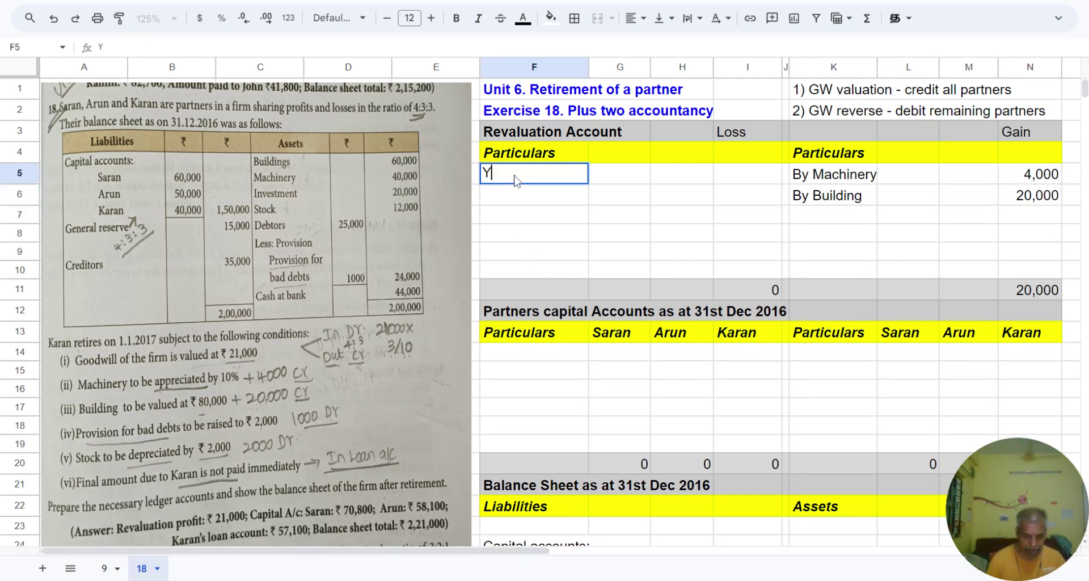
{"action": "key", "text": "BackSpace"}
{"action": "type", "text": "To"}
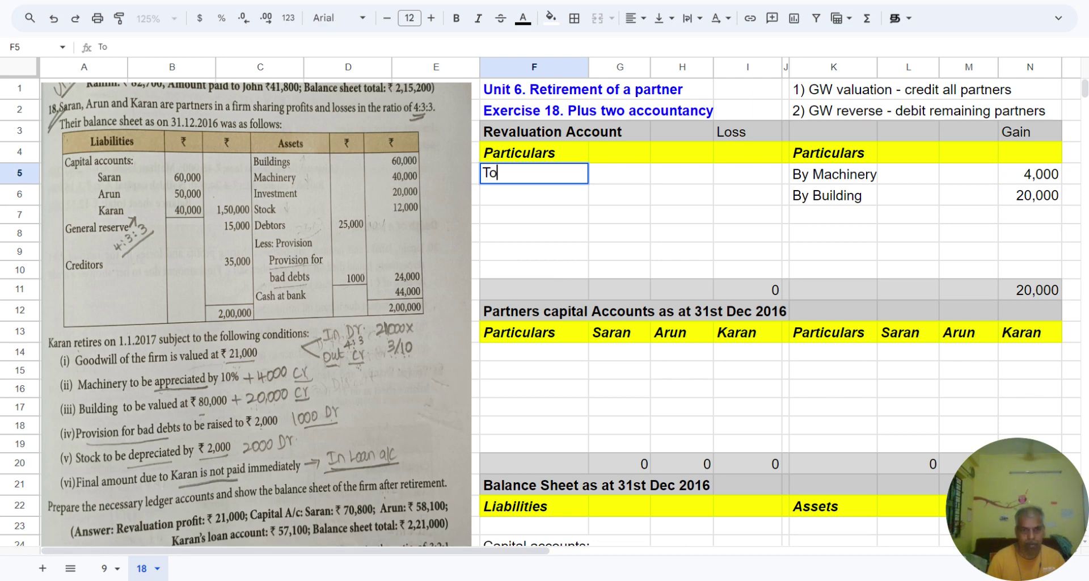
{"action": "type", "text": " Ptovia"}
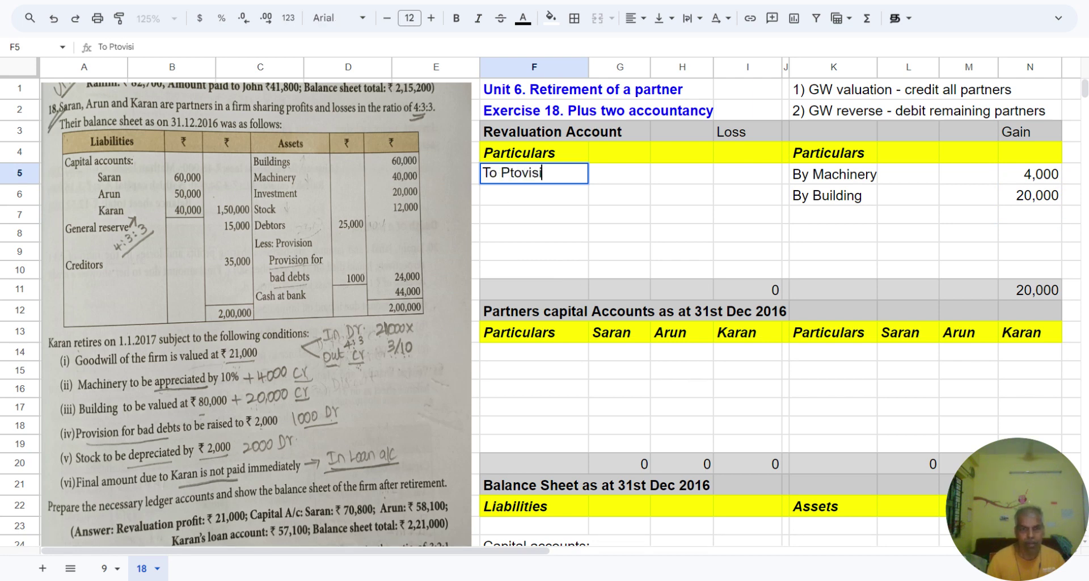
{"action": "key", "text": "BackSpace"}
{"action": "key", "text": "BackSpace"}
{"action": "key", "text": "BackSpace"}
{"action": "key", "text": "BackSpace"}
{"action": "key", "text": "BackSpace"}
{"action": "type", "text": "rovision"}
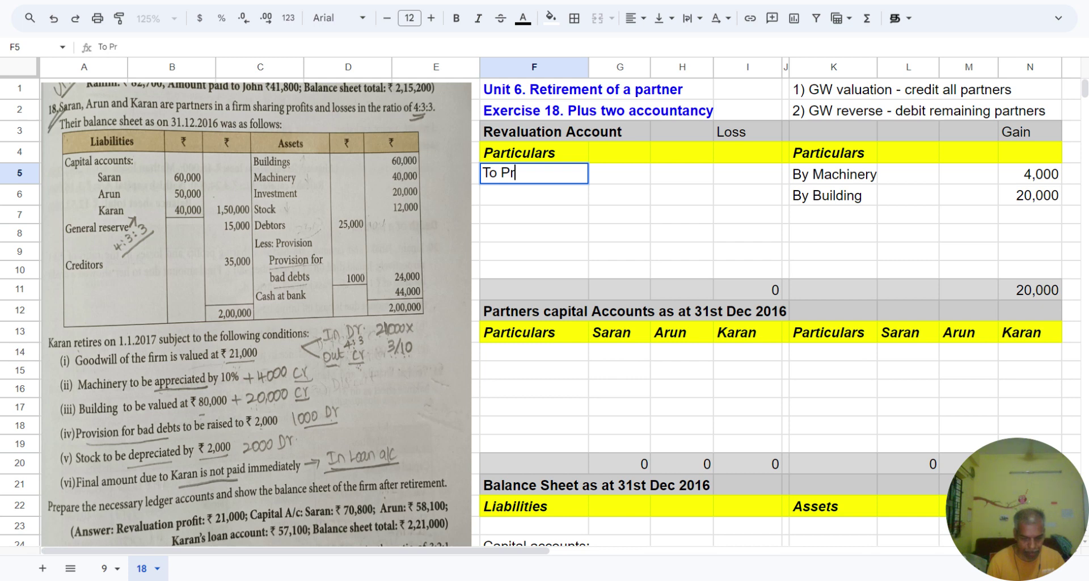
{"action": "key", "text": "Tab"}
{"action": "key", "text": "Tab"}
{"action": "key", "text": "Tab"}
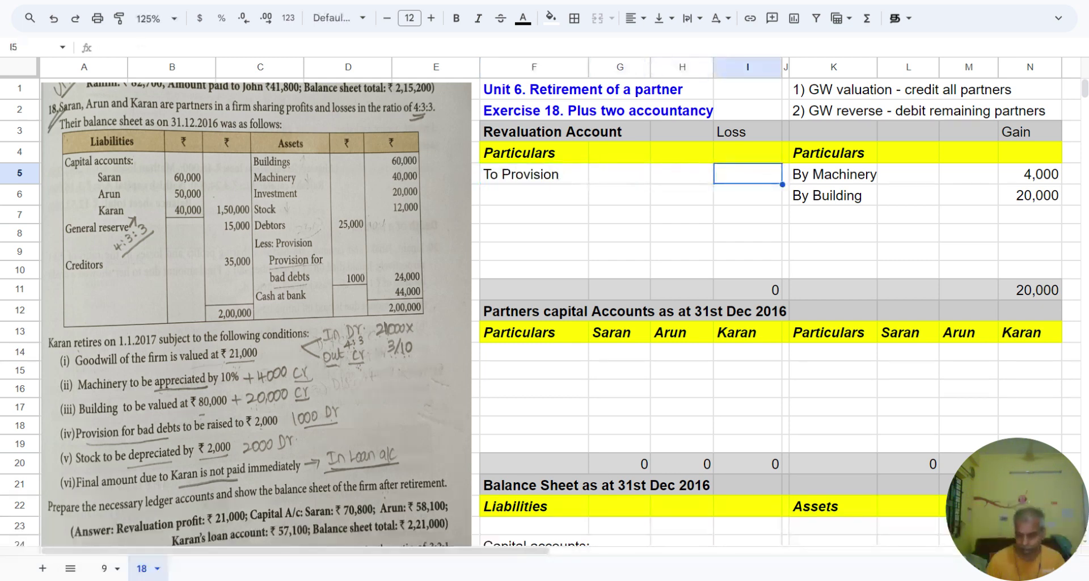
{"action": "type", "text": "1000"}
{"action": "key", "text": "Return"}
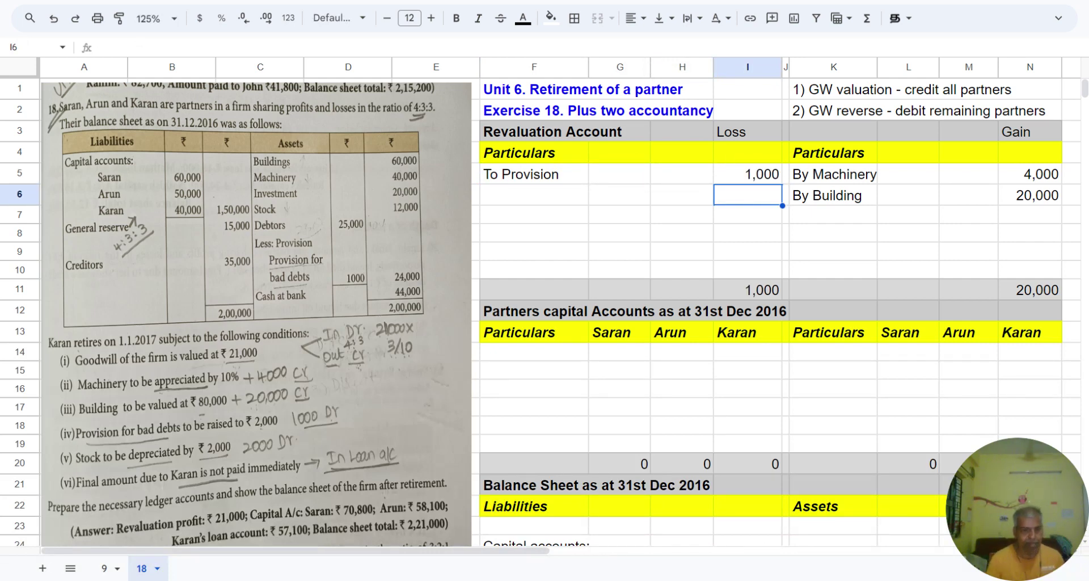
Add "To Stock" below the provision entry in the Revaluation Account, with 2000 in the Loss column
{"action": "key", "text": "Left"}
{"action": "key", "text": "Left"}
{"action": "key", "text": "Left"}
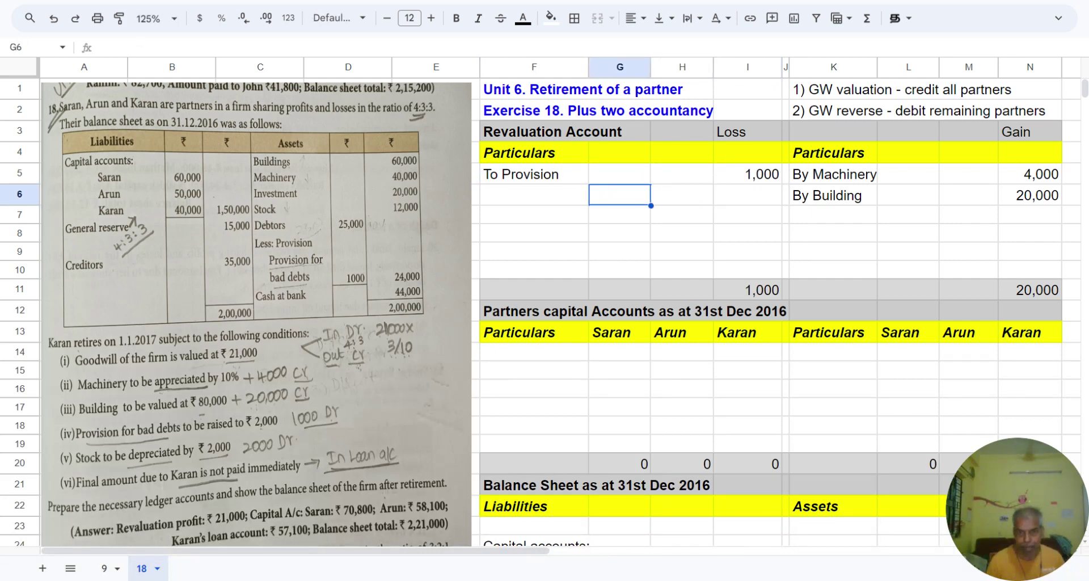
{"action": "type", "text": "T"}
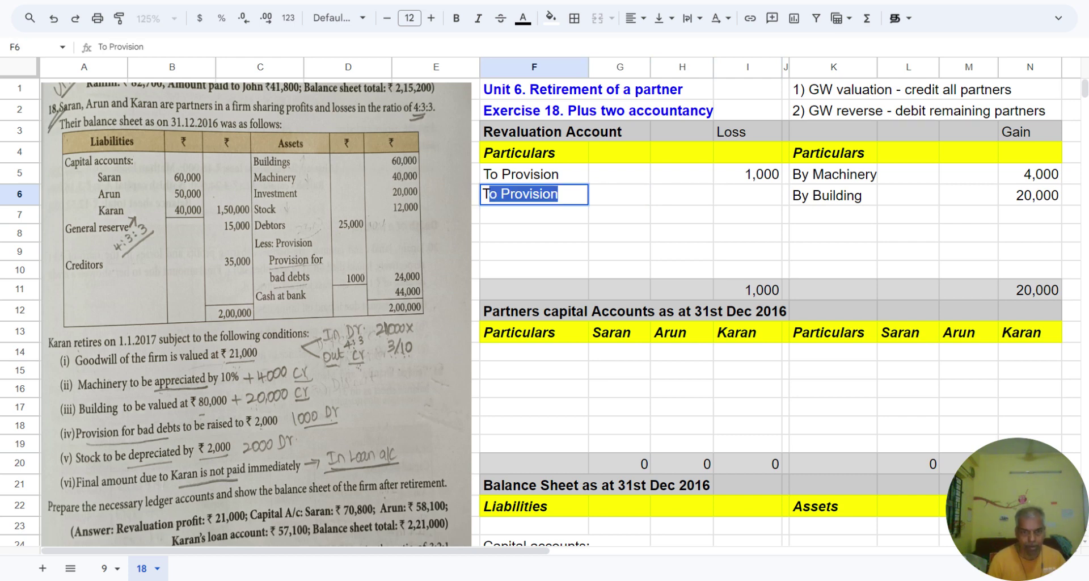
{"action": "type", "text": "o Stock"}
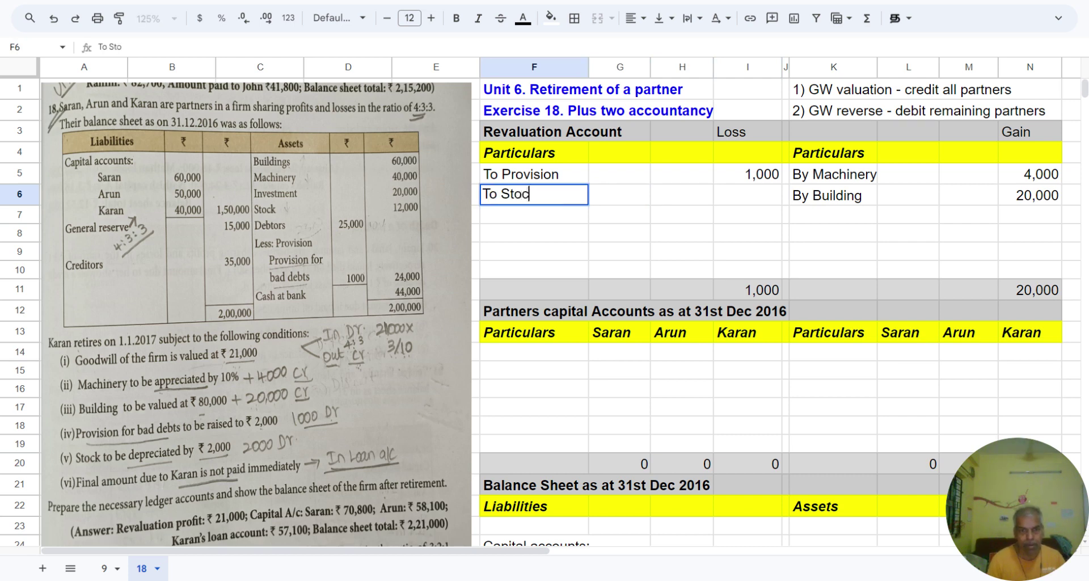
{"action": "key", "text": "Tab"}
{"action": "key", "text": "Tab"}
{"action": "key", "text": "Tab"}
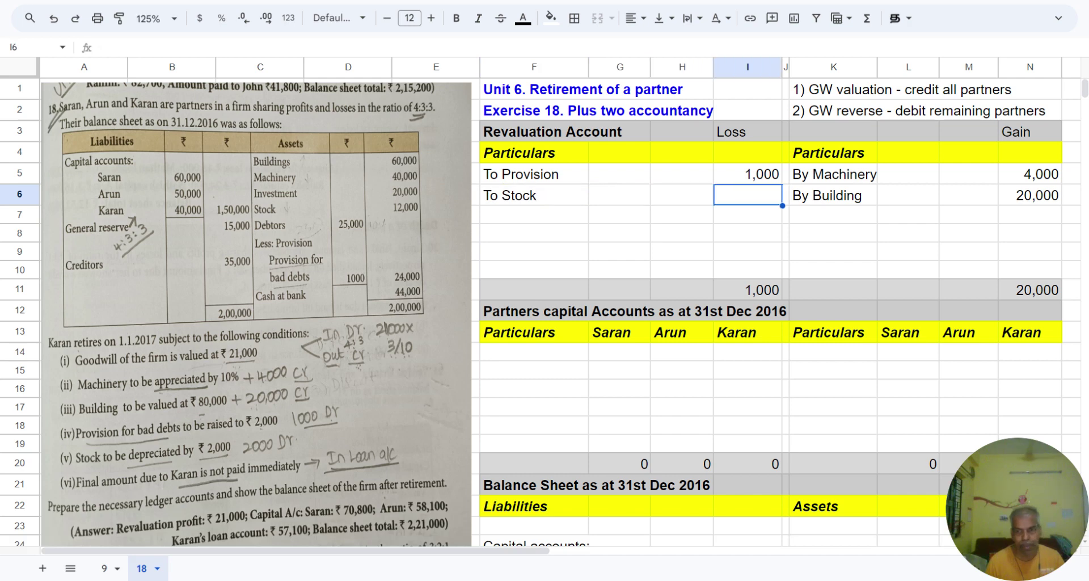
{"action": "type", "text": "2,000"}
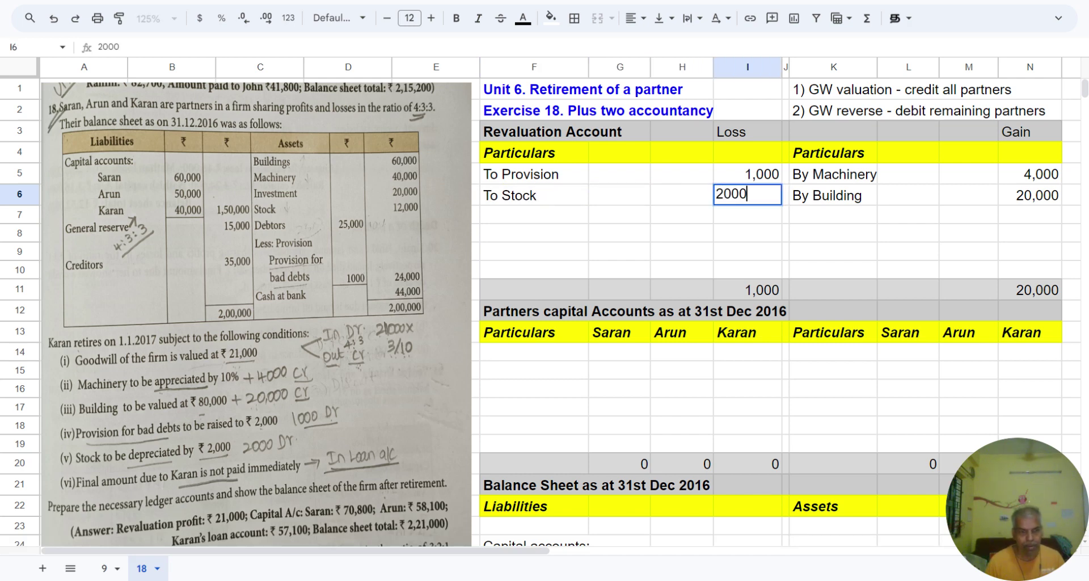
{"action": "key", "text": "Return"}
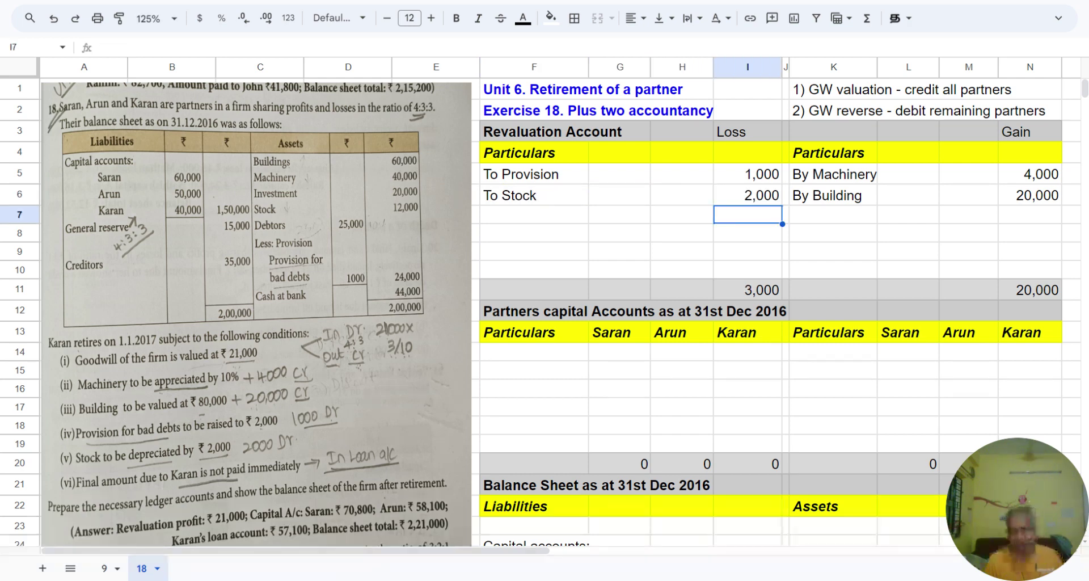
Total the machinery and building gains in row 10 of the Revaluation Account's Gain column with the formula =N6+N5
{"action": "key", "text": "Down"}
{"action": "key", "text": "Down"}
{"action": "key", "text": "Tab"}
{"action": "key", "text": "Tab"}
{"action": "key", "text": "Down"}
{"action": "key", "text": "Tab"}
{"action": "key", "text": "Tab"}
{"action": "key", "text": "Tab"}
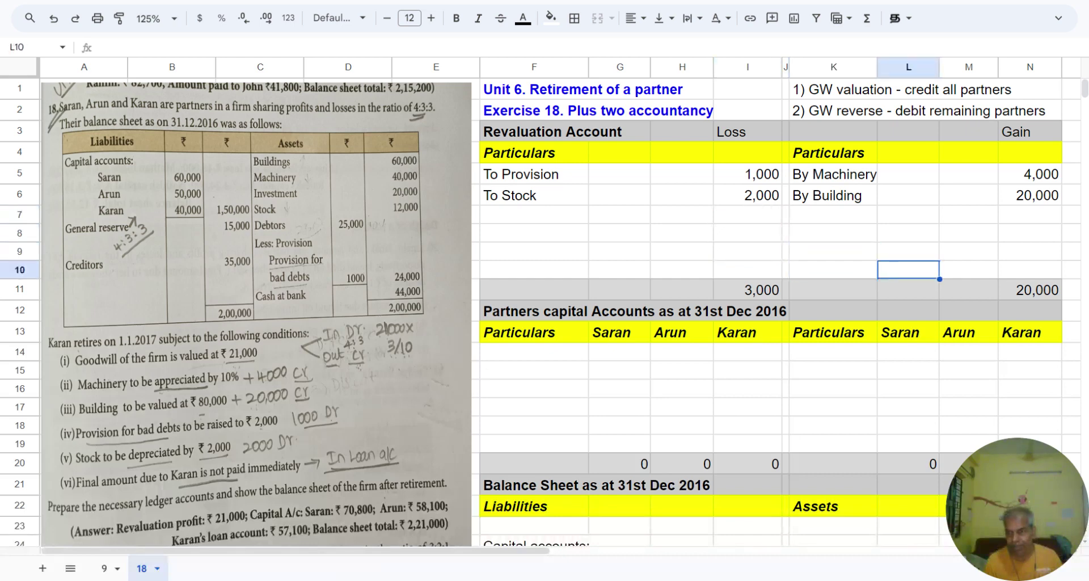
{"action": "type", "text": "="}
{"action": "key", "text": "Up"}
{"action": "key", "text": "Up"}
{"action": "key", "text": "Up"}
{"action": "key", "text": "Up"}
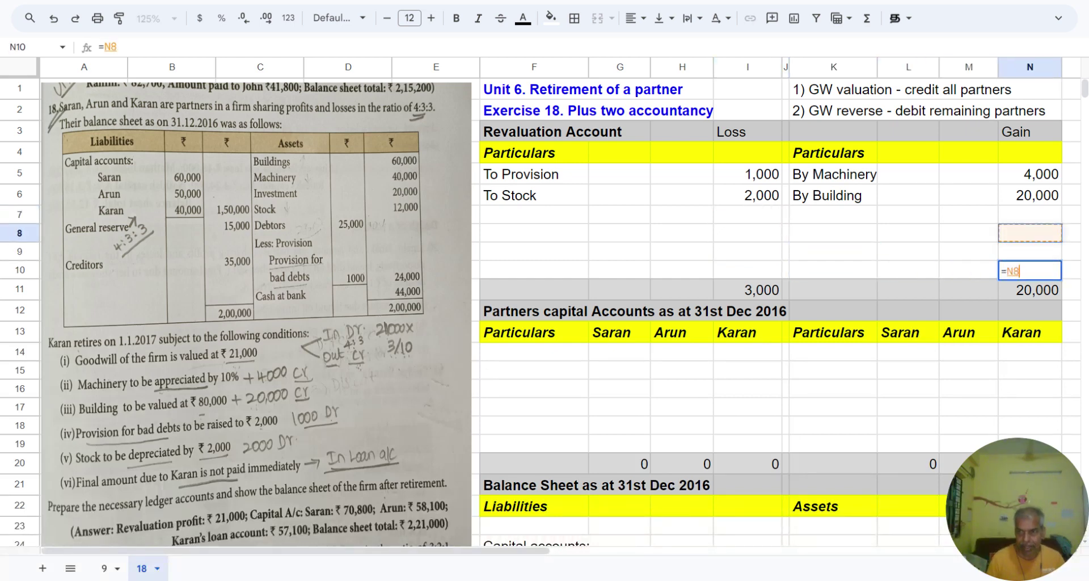
{"action": "type", "text": "+"}
{"action": "key", "text": "Up"}
{"action": "key", "text": "Up"}
{"action": "key", "text": "Up"}
{"action": "key", "text": "Up"}
{"action": "key", "text": "Up"}
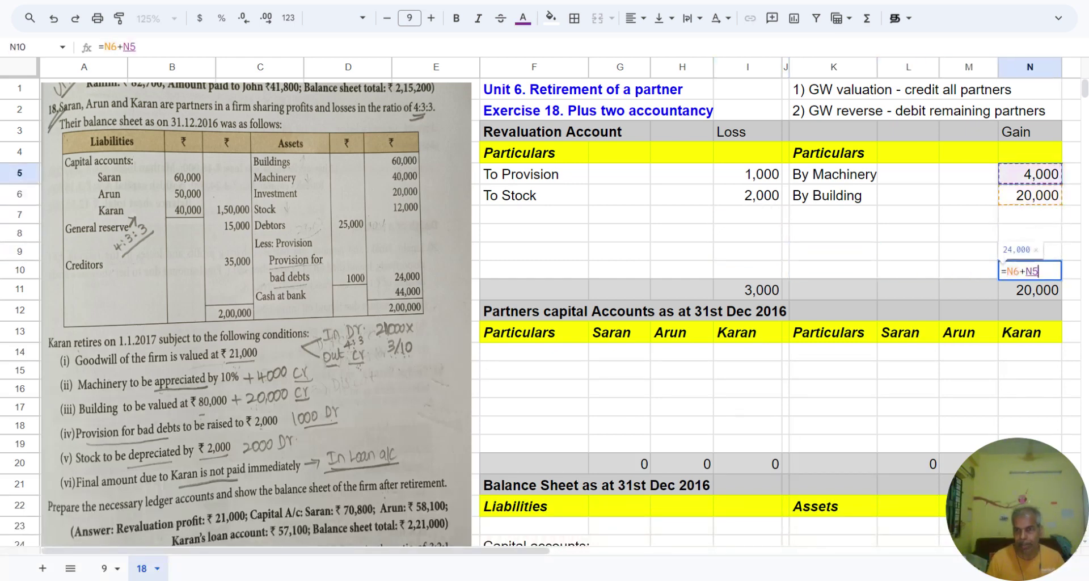
{"action": "key", "text": "Return"}
Copy the Gain column's subtotal formula from row 10 into the Loss column of the same row to total the two losses
{"action": "key", "text": "Up"}
{"action": "key", "text": "ctrl+c"}
{"action": "key", "text": "Left"}
{"action": "key", "text": "Left"}
{"action": "key", "text": "Left"}
{"action": "key", "text": "Left"}
{"action": "key", "text": "Left"}
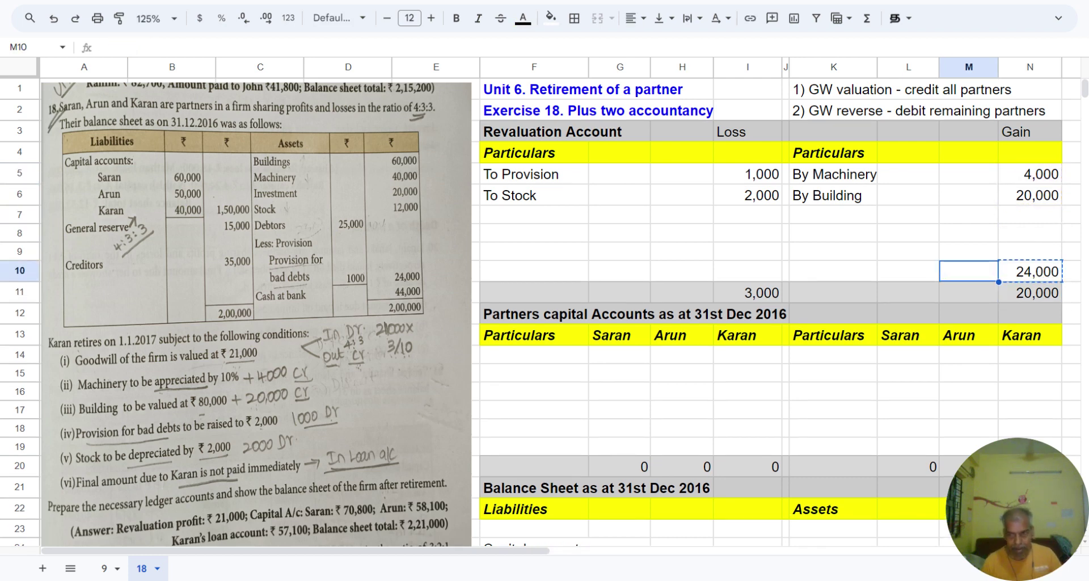
{"action": "key", "text": "ctrl+v"}
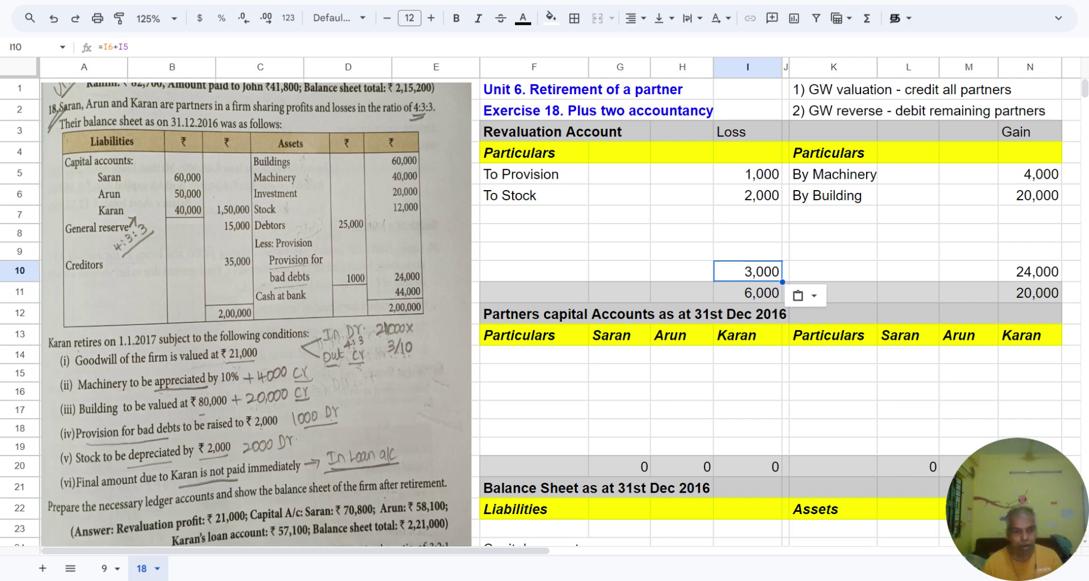
Enter the heading "To Reval profit trfd to all partners:" below the stock entry on the loss side of the Revaluation Account
{"action": "key", "text": "Left"}
{"action": "key", "text": "Left"}
{"action": "key", "text": "Left"}
{"action": "key", "text": "Up"}
{"action": "key", "text": "Up"}
{"action": "key", "text": "Up"}
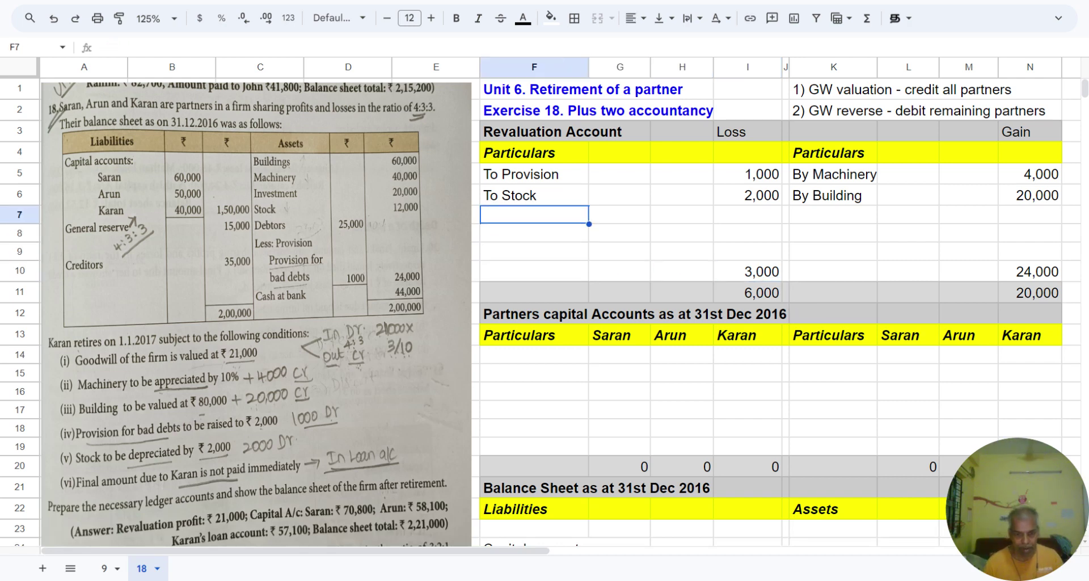
{"action": "type", "text": "To Rev"}
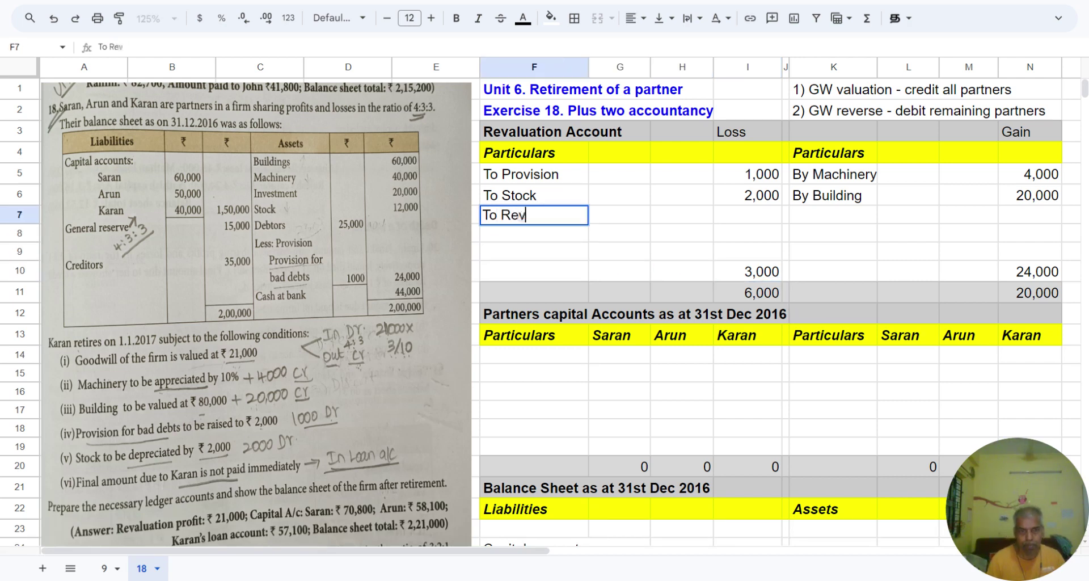
{"action": "type", "text": "al profit trf"}
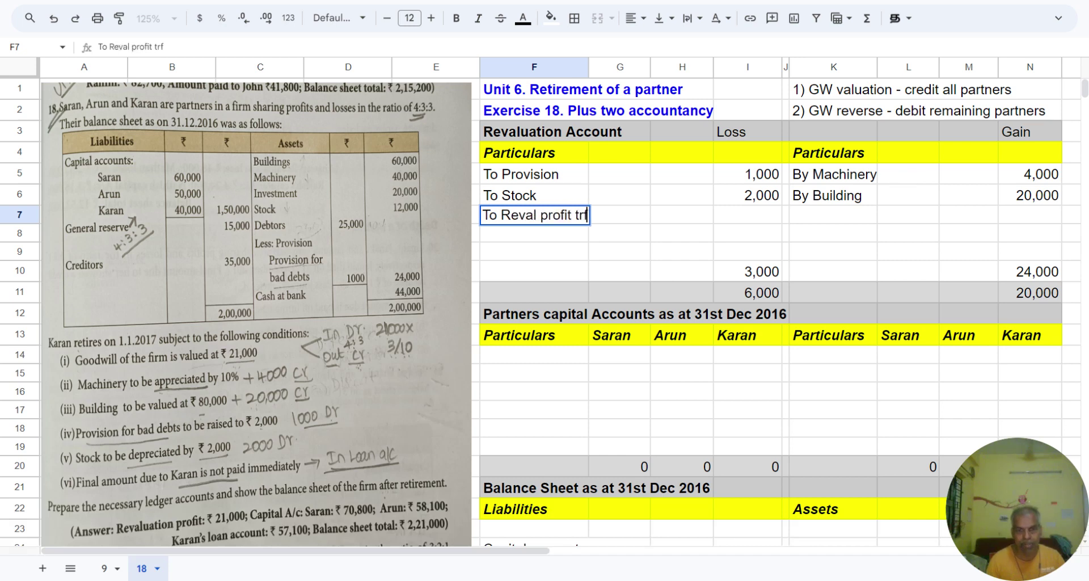
{"action": "type", "text": "d to all par"}
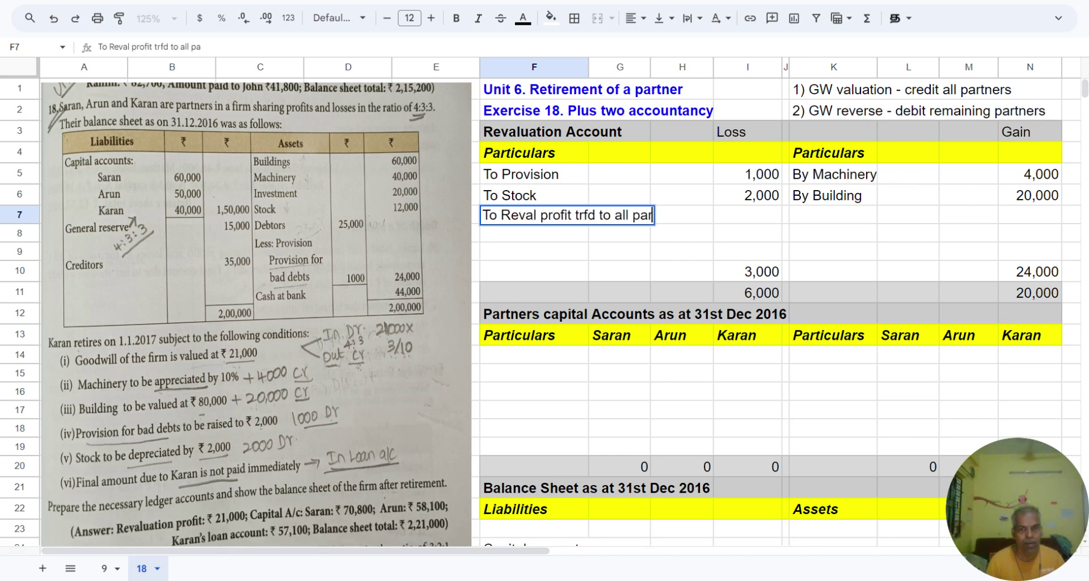
{"action": "type", "text": "tners:"}
{"action": "key", "text": "Return"}
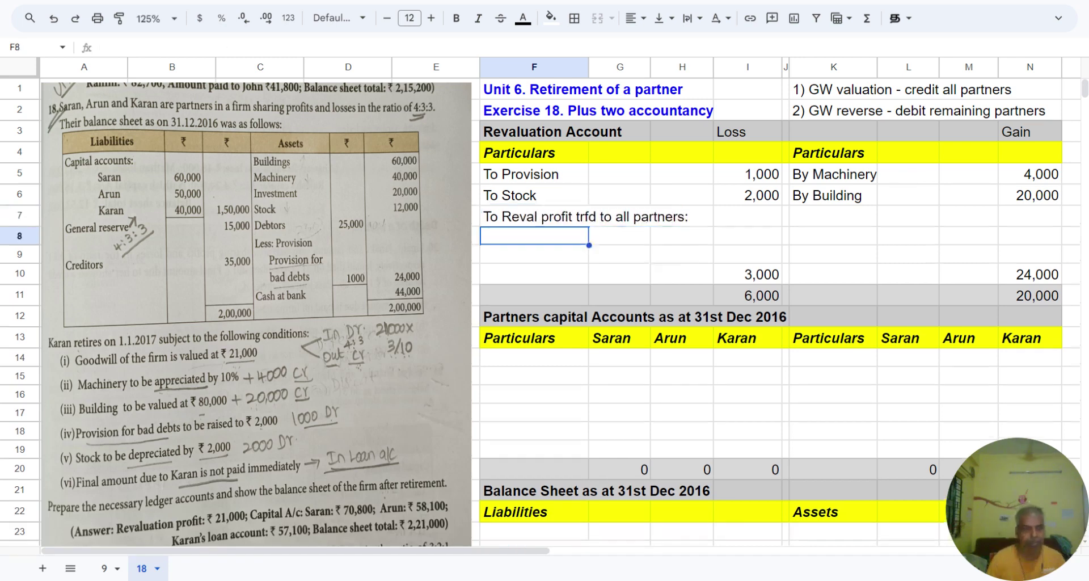
List the three partners under the profit transfer heading in rows 8 to 10, each by name followed by "cap a/c"
{"action": "type", "text": "Saran"}
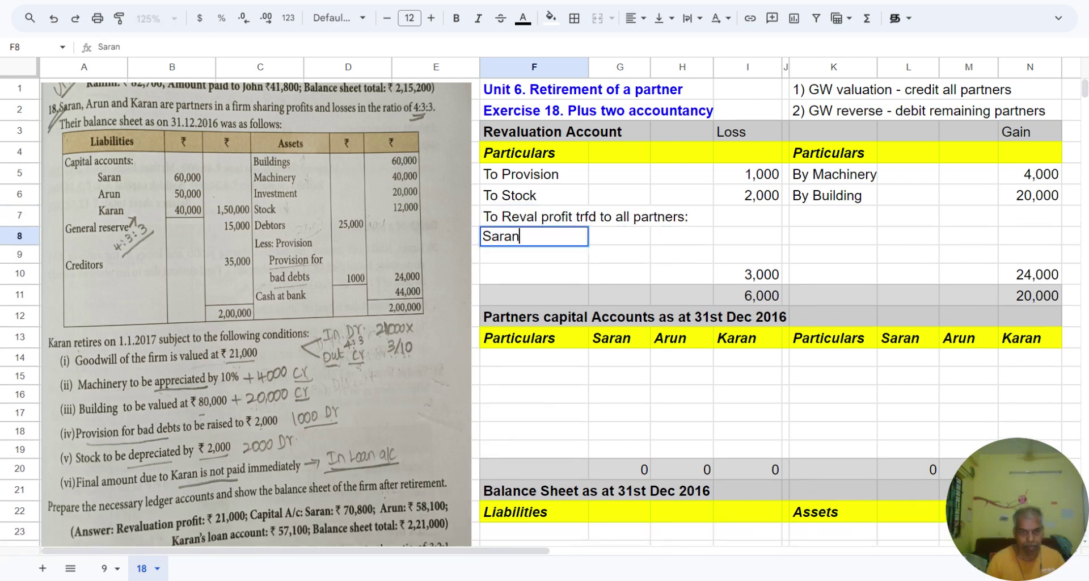
{"action": "type", "text": " cap a/c"}
{"action": "key", "text": "Return"}
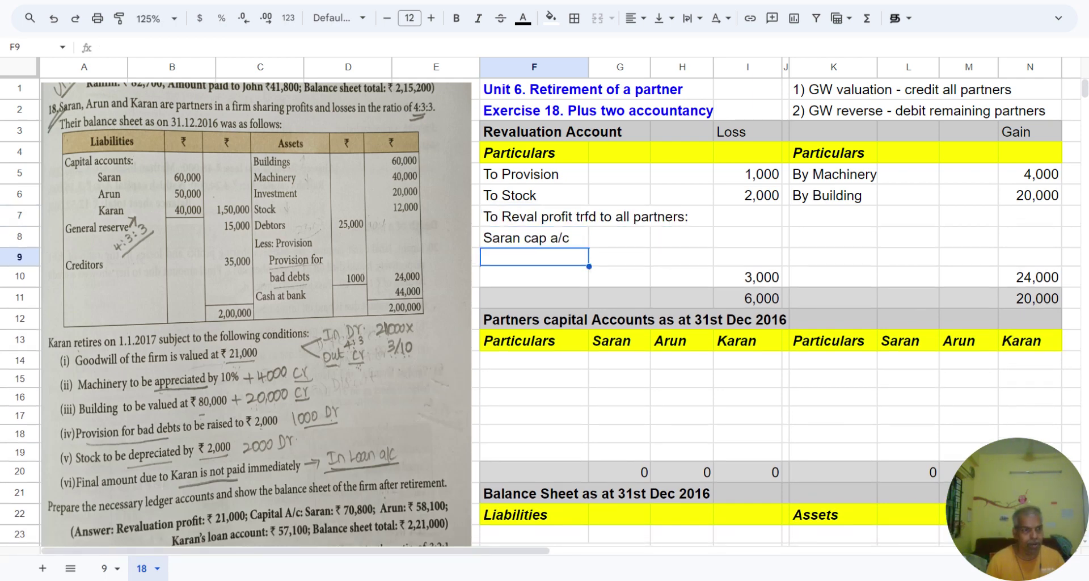
{"action": "type", "text": "Arun cap a/c"}
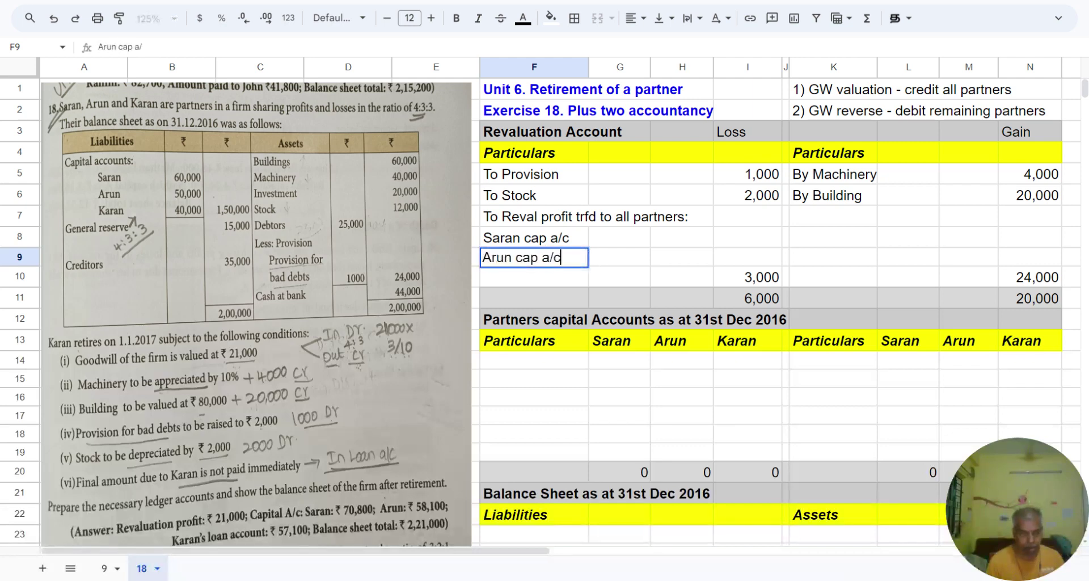
{"action": "key", "text": "Return"}
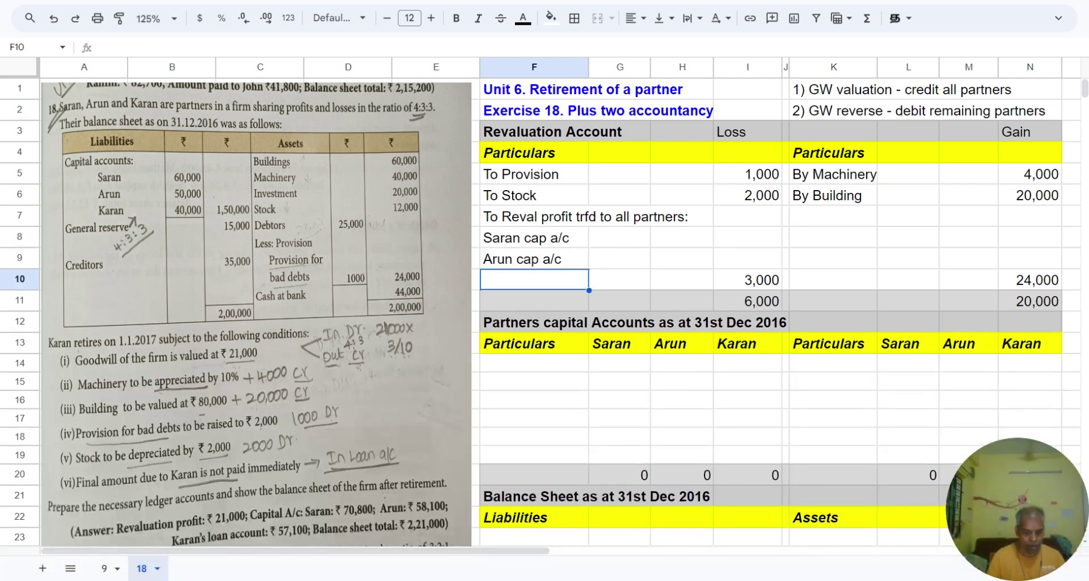
{"action": "type", "text": "Karan cap "}
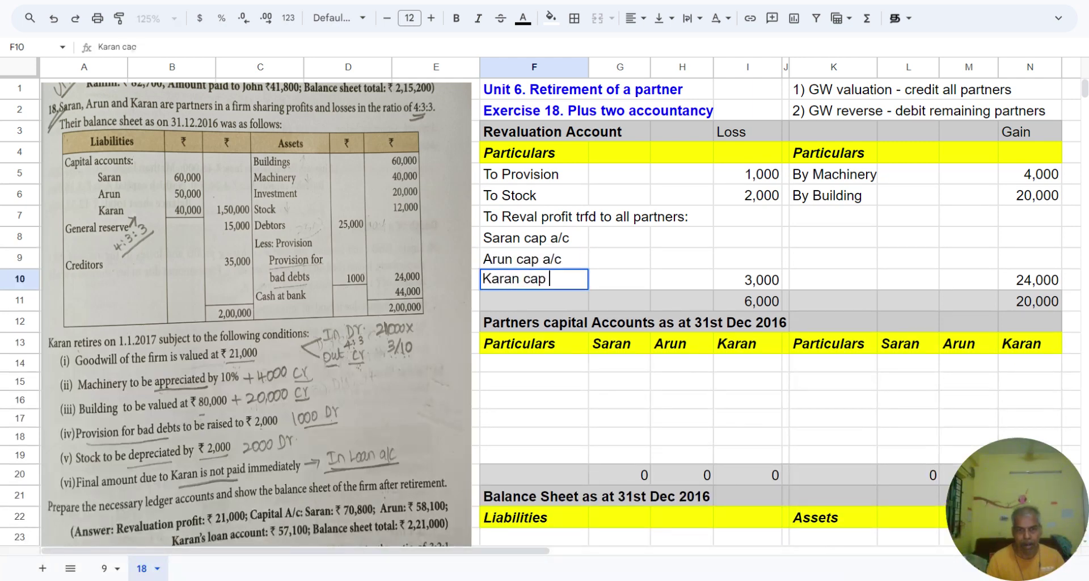
{"action": "type", "text": "a/c"}
{"action": "key", "text": "Return"}
Calculate the first partner's share of the revaluation profit in G8 with the formula =21000*4/10
{"action": "left_click", "coordinate": [534, 279]}
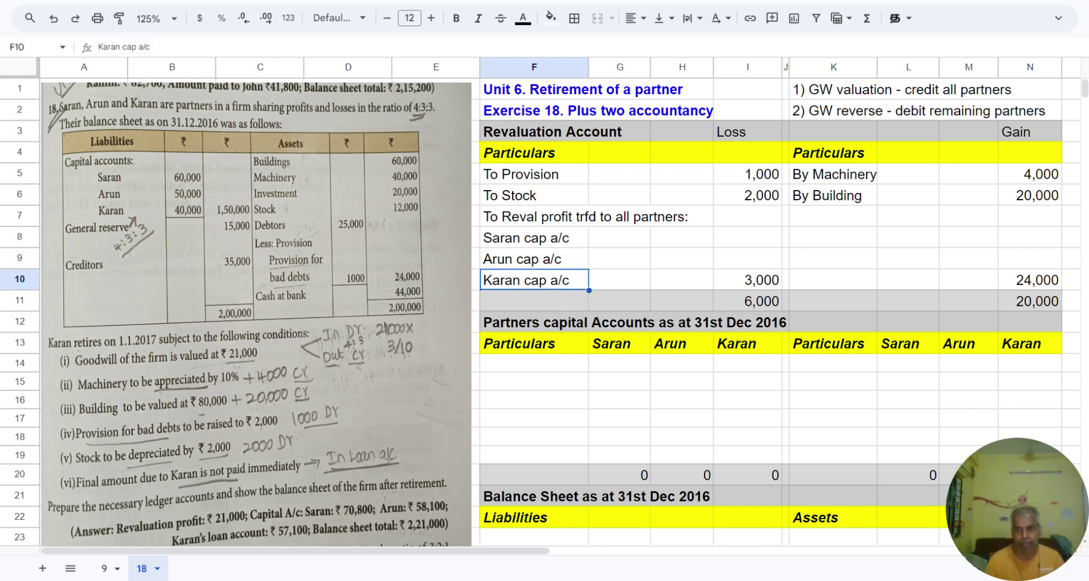
{"action": "left_click", "coordinate": [619, 279]}
{"action": "left_click", "coordinate": [682, 280]}
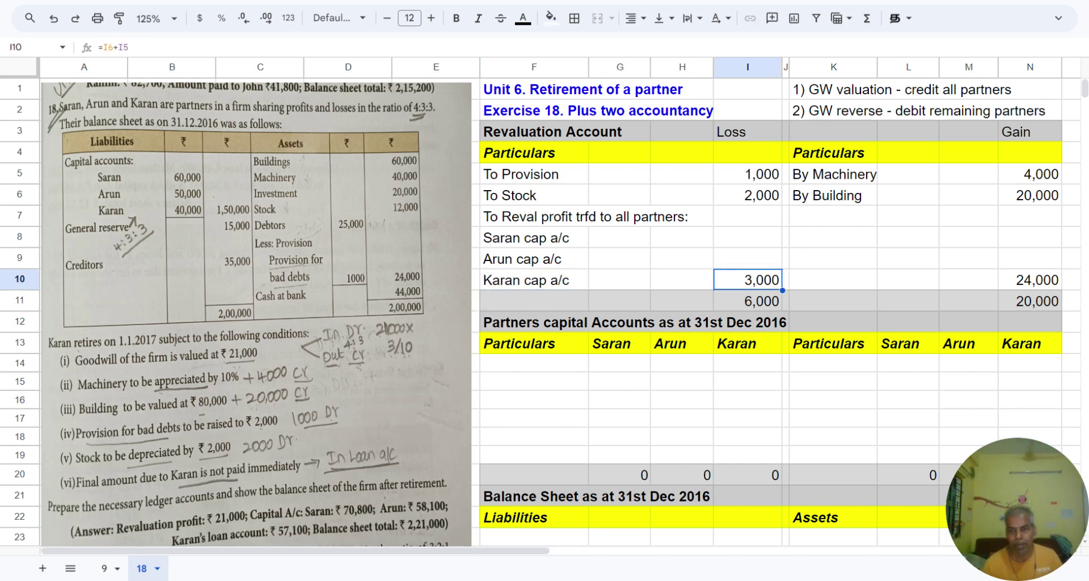
{"action": "key", "text": "Left"}
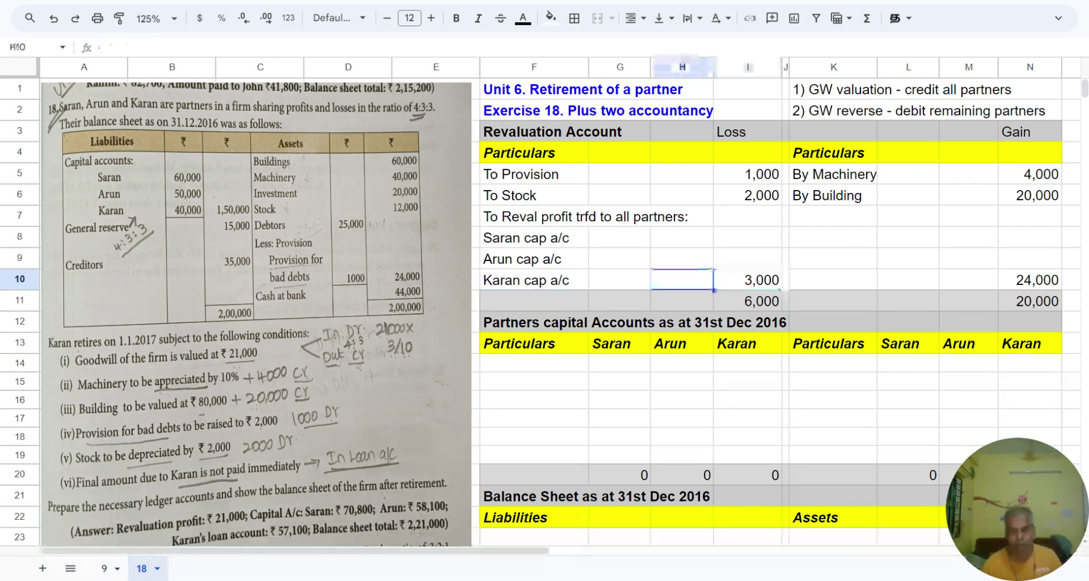
{"action": "key", "text": "Left"}
{"action": "key", "text": "Up"}
{"action": "key", "text": "Up"}
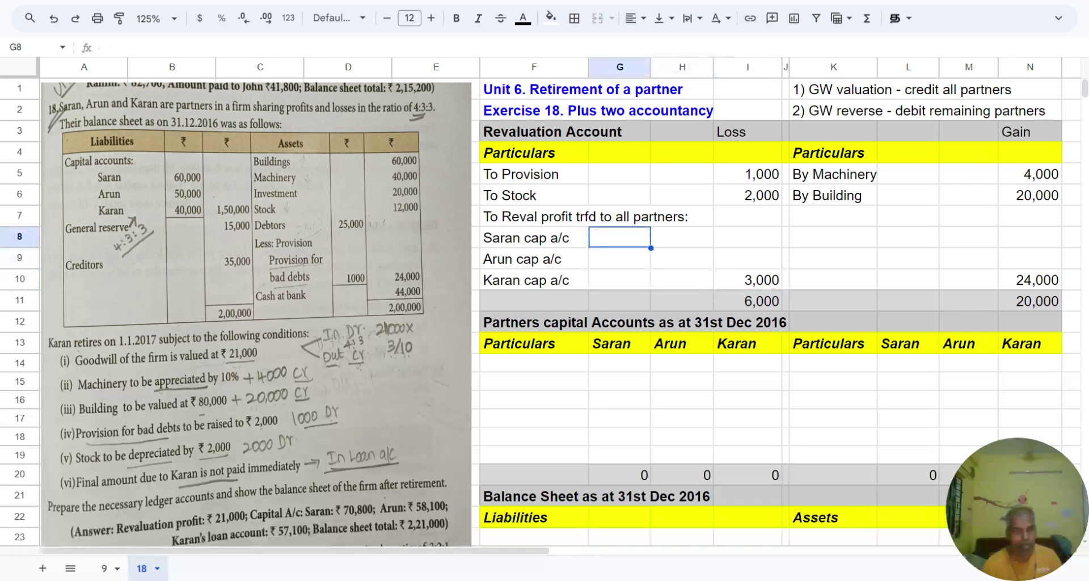
{"action": "type", "text": "="}
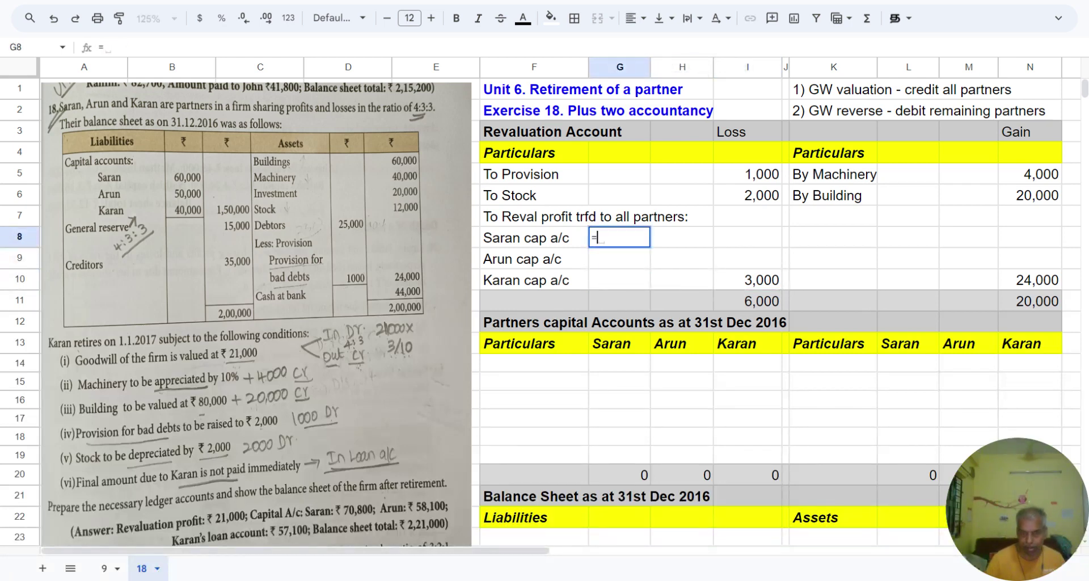
{"action": "type", "text": "2100"}
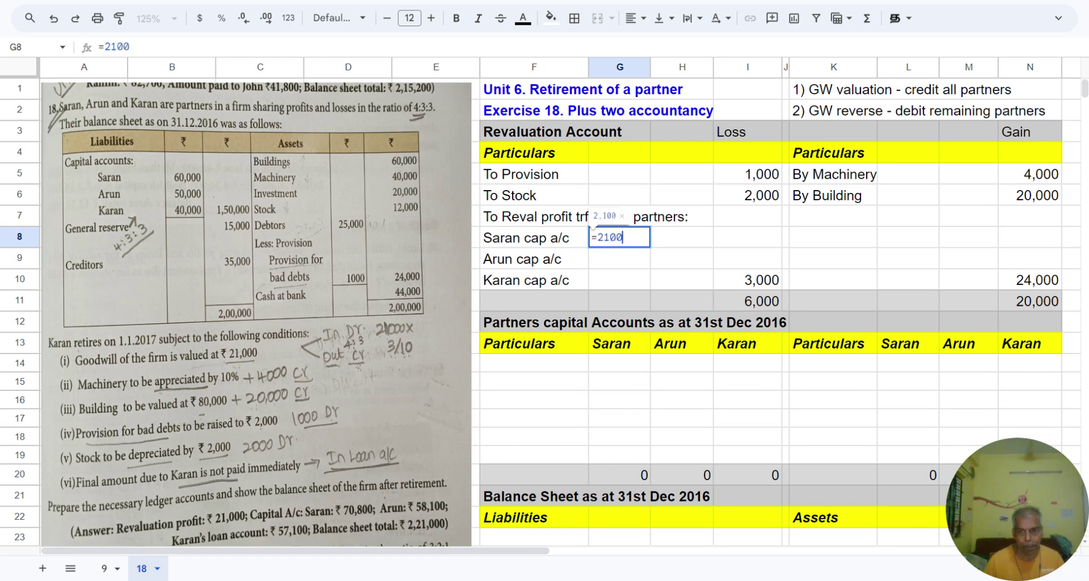
{"action": "type", "text": "0*"}
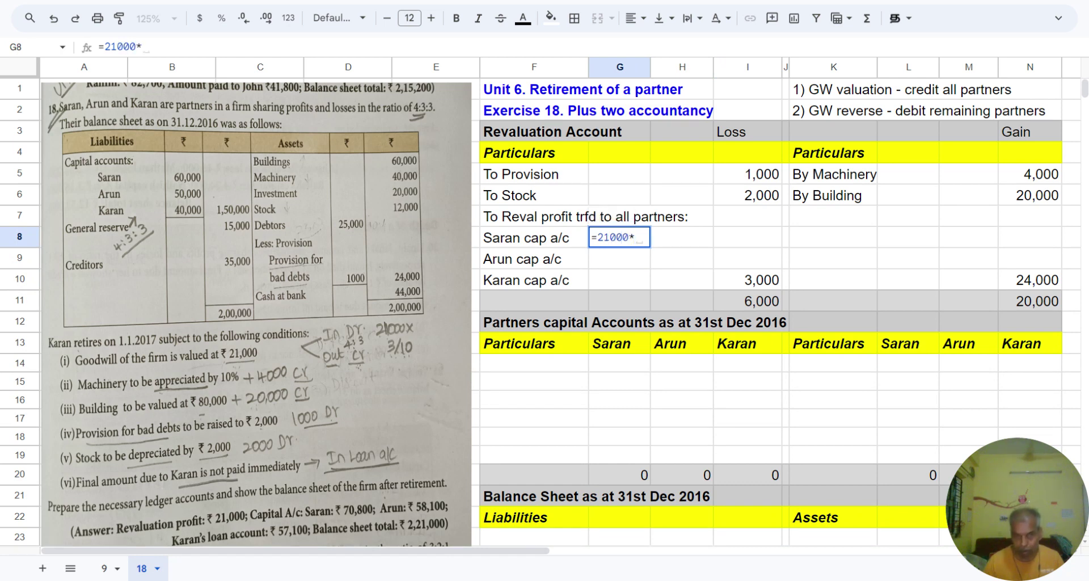
{"action": "type", "text": "4/1"}
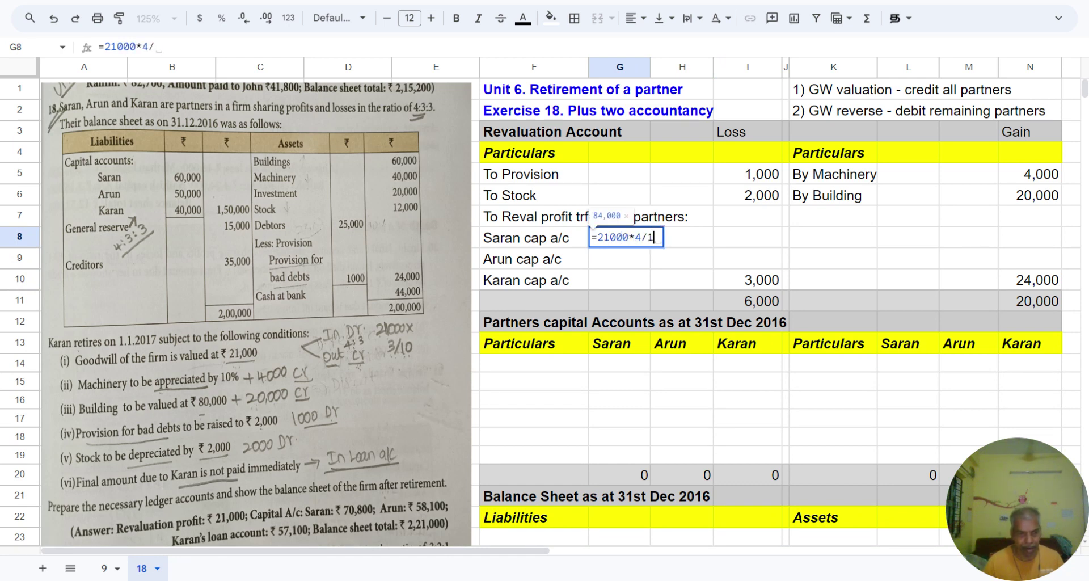
{"action": "type", "text": "0"}
{"action": "key", "text": "Return"}
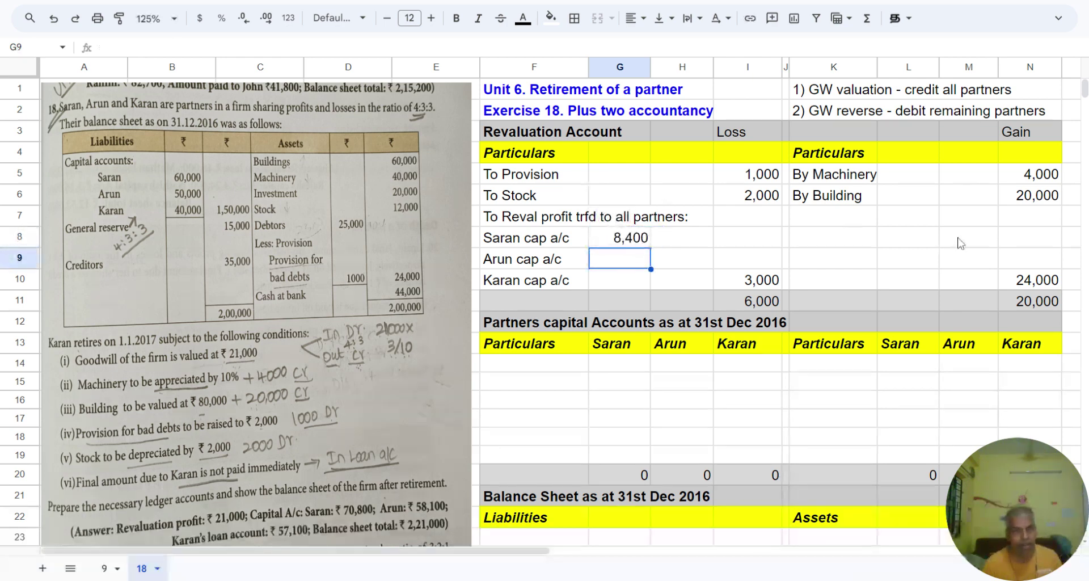
Calculate the second partner's profit share in G9 with =21000*3/10 and copy it to G10 for the third partner
{"action": "type", "text": "="}
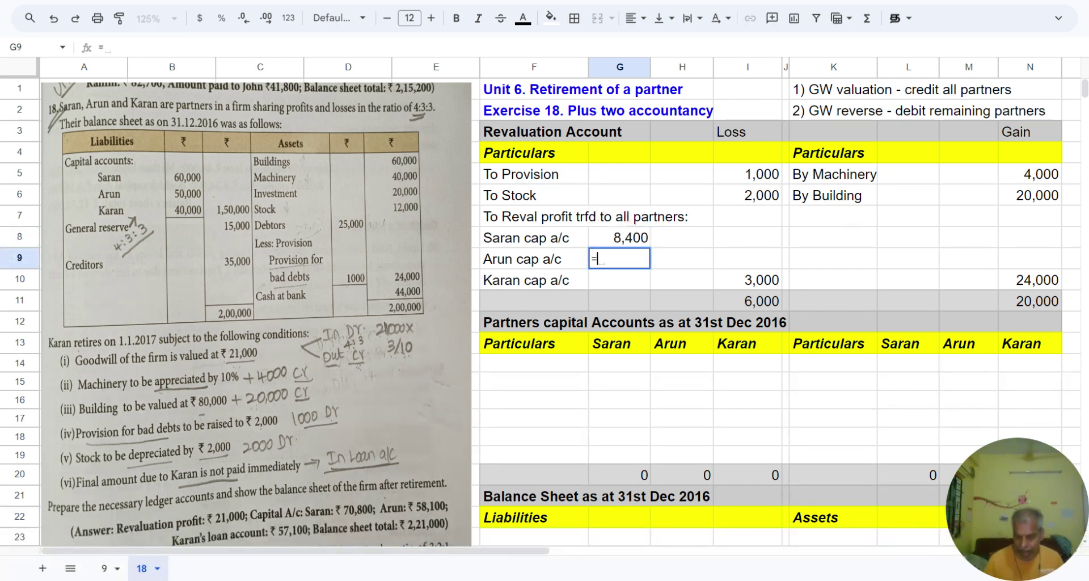
{"action": "type", "text": "21000"}
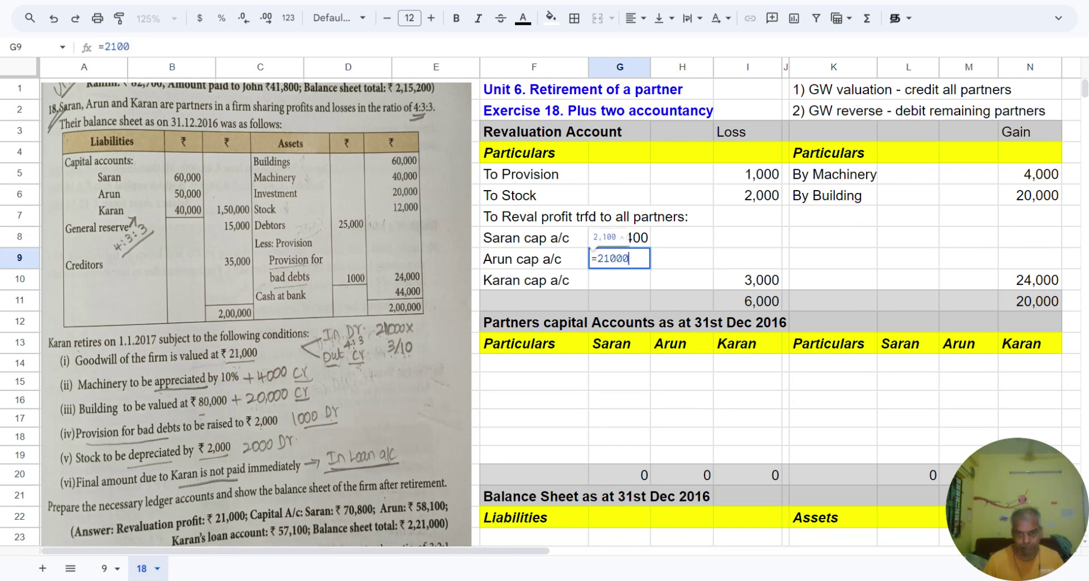
{"action": "type", "text": "*3"}
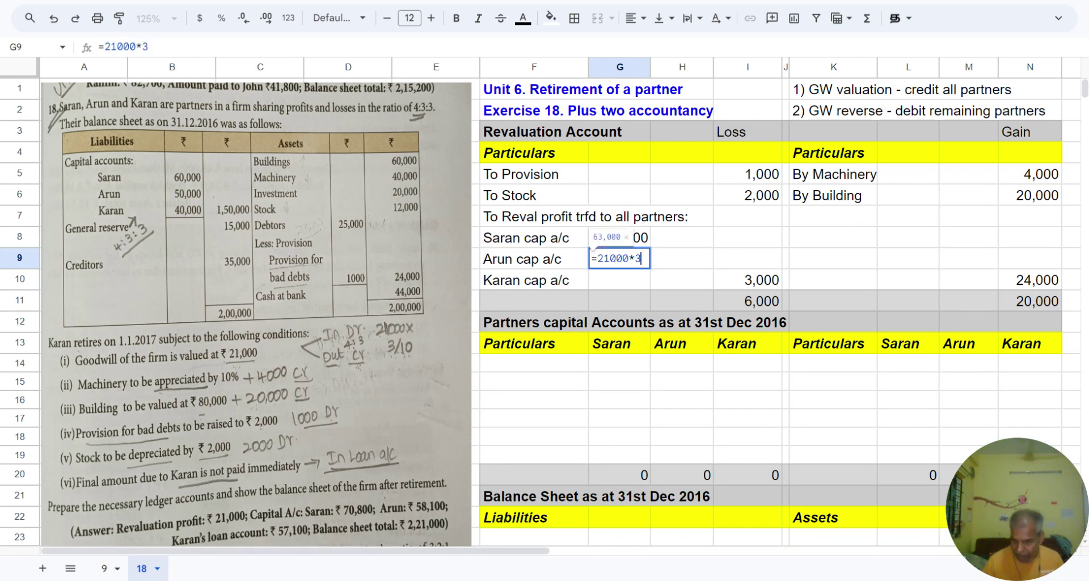
{"action": "type", "text": "/10"}
{"action": "key", "text": "Return"}
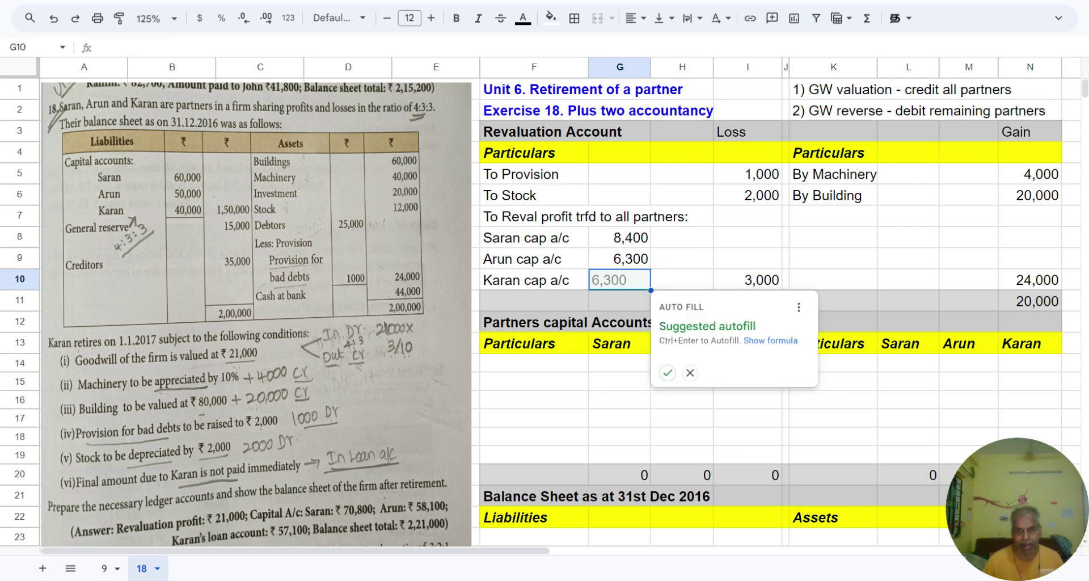
{"action": "key", "text": "Up"}
{"action": "key", "text": "ctrl+c"}
{"action": "key", "text": "Down"}
{"action": "key", "text": "ctrl+v"}
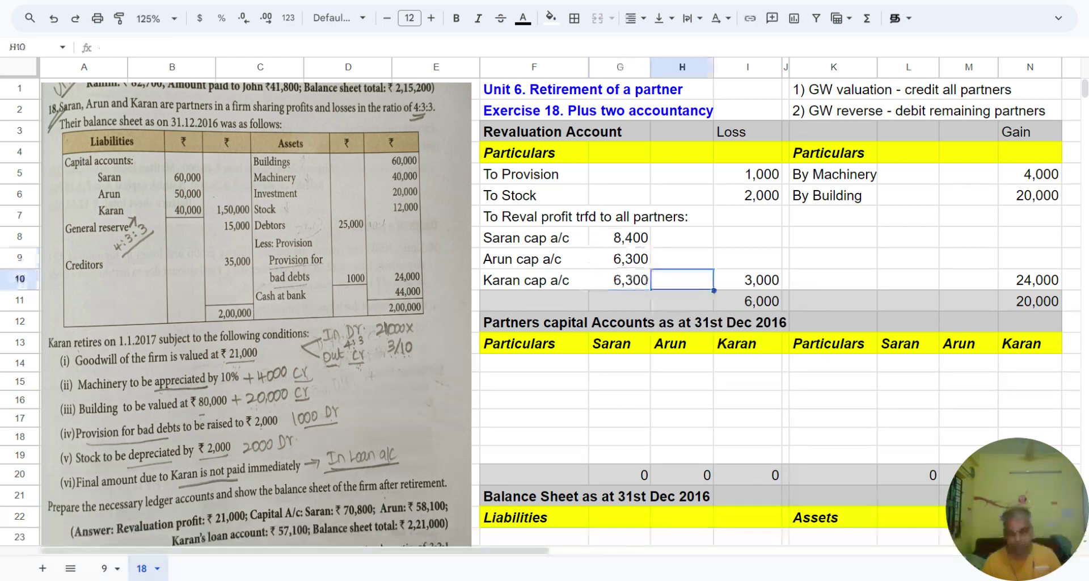
Add up the three partners' profit shares in row 9 of the Loss column with the formula =G10+G9+G8
{"action": "key", "text": "Right"}
{"action": "key", "text": "Right"}
{"action": "key", "text": "Up"}
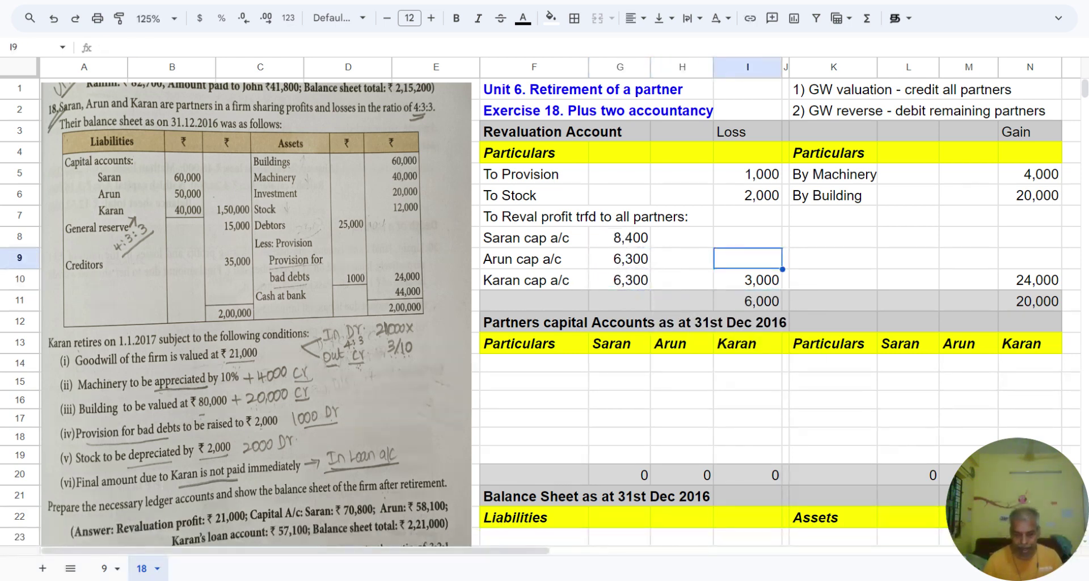
{"action": "type", "text": "=G9"}
{"action": "key", "text": "Down"}
{"action": "type", "text": "+"}
{"action": "key", "text": "Left"}
{"action": "key", "text": "Left"}
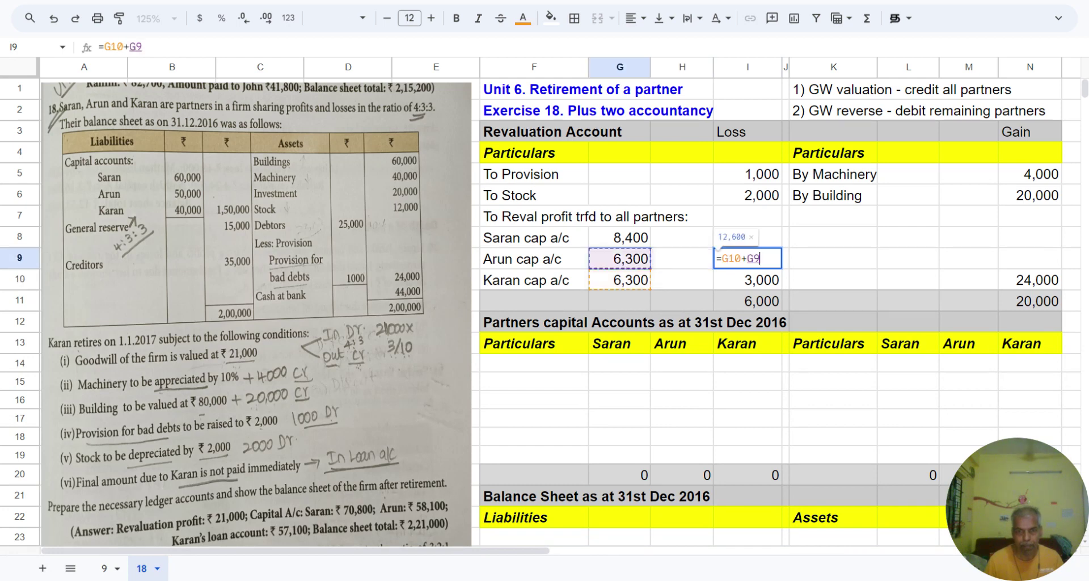
{"action": "type", "text": "+"}
{"action": "key", "text": "Left"}
{"action": "key", "text": "Left"}
{"action": "key", "text": "Up"}
{"action": "key", "text": "Return"}
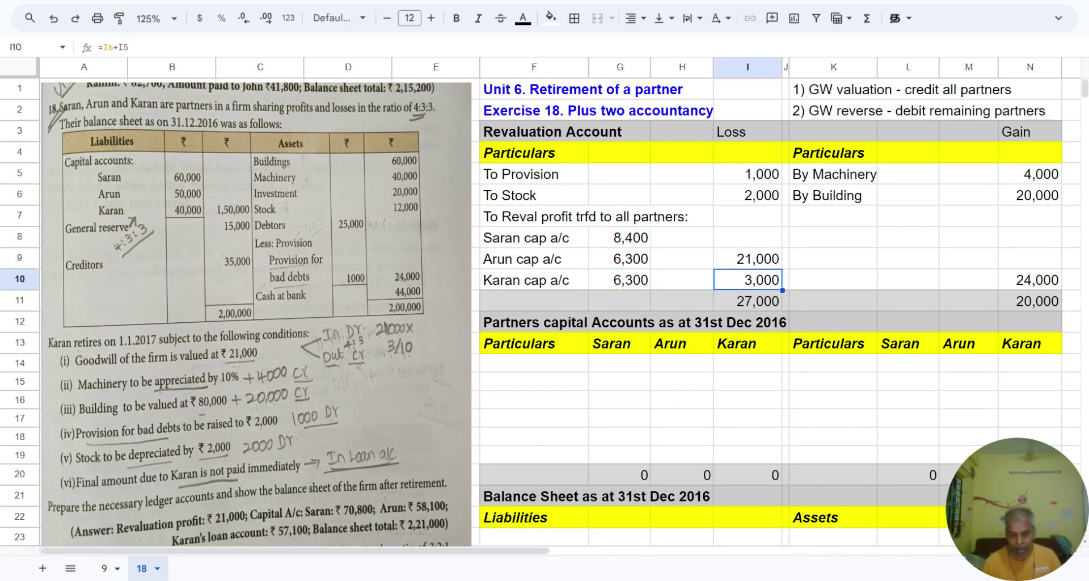
Replace the Loss column's row 10 subtotal with a formula adding the transferred profit, stock and provision amounts (I9, I6 and I5)
{"action": "type", "text": "="}
{"action": "key", "text": "Up"}
{"action": "type", "text": "+"}
{"action": "key", "text": "Up"}
{"action": "key", "text": "Up"}
{"action": "key", "text": "Up"}
{"action": "key", "text": "Up"}
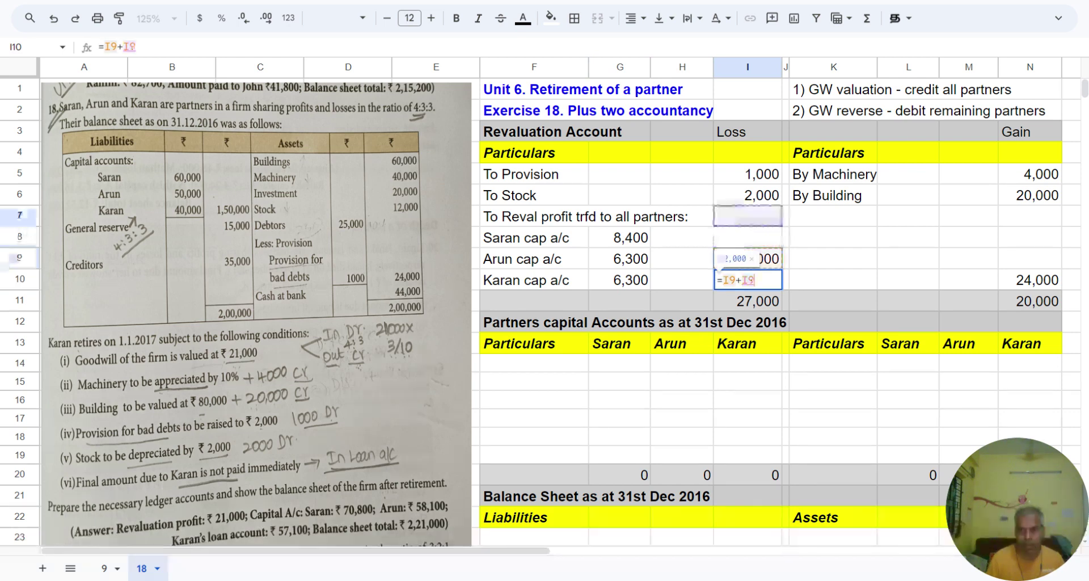
{"action": "type", "text": "+"}
{"action": "key", "text": "Up"}
{"action": "key", "text": "Up"}
{"action": "key", "text": "Up"}
{"action": "key", "text": "Up"}
{"action": "key", "text": "Up"}
{"action": "key", "text": "Return"}
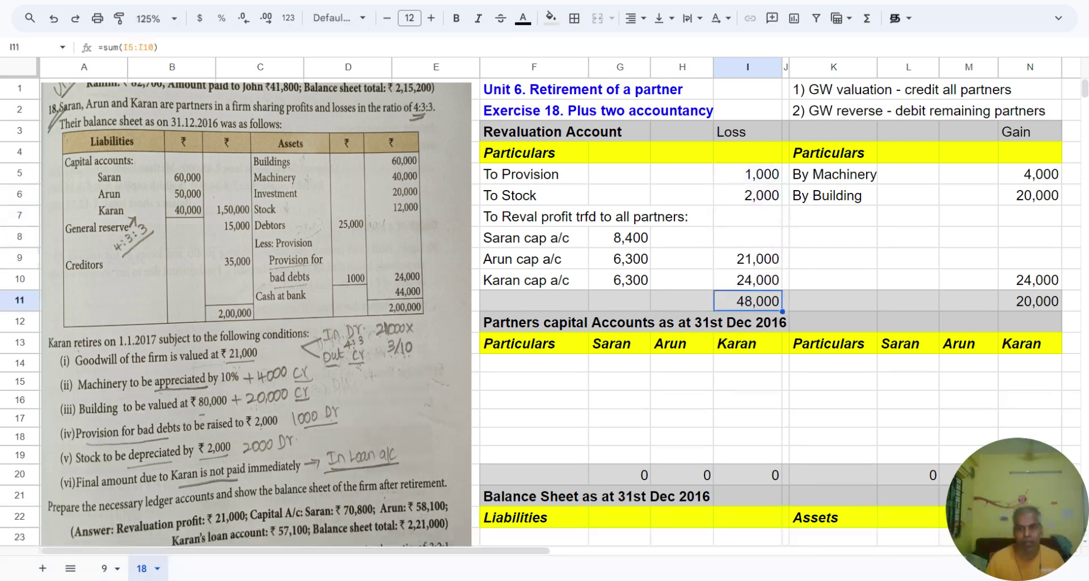
Insert a blank row above row 10, between the second and third partners' capital account lines in the Revaluation Account
{"action": "left_click", "coordinate": [20, 280]}
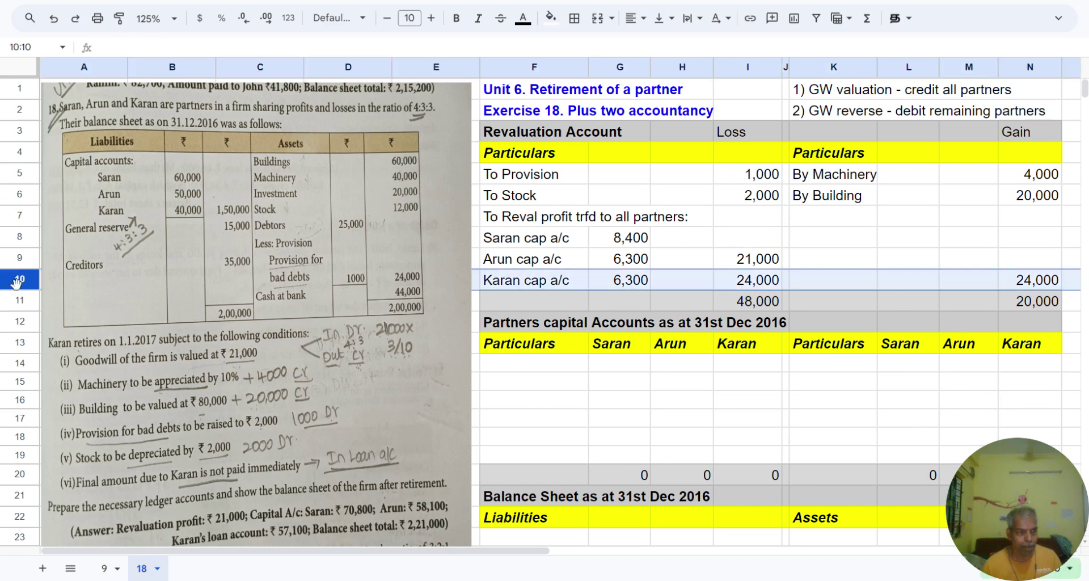
{"action": "right_click", "coordinate": [20, 281]}
{"action": "left_click", "coordinate": [131, 328]}
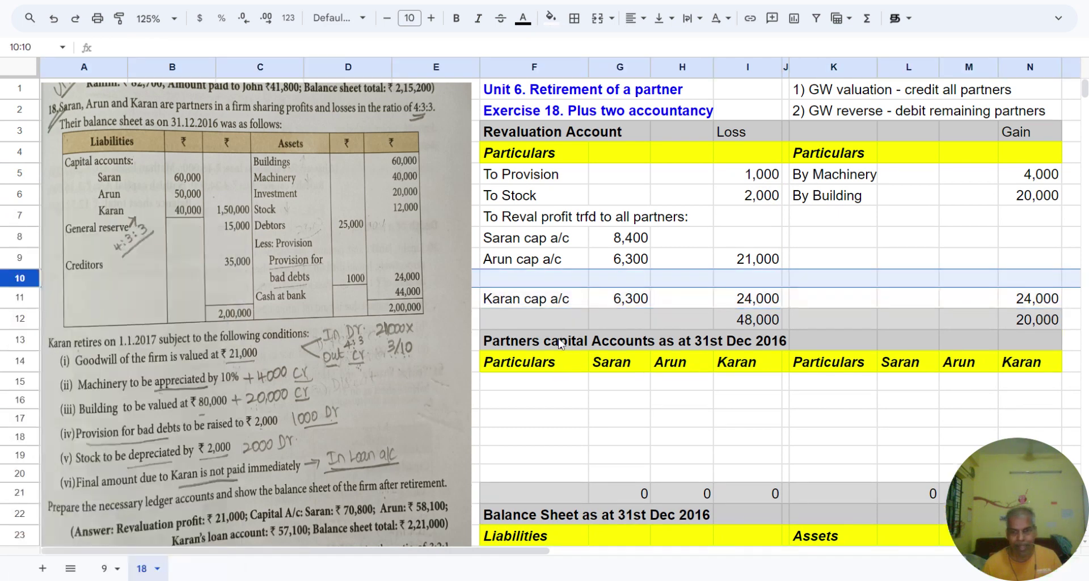
Copy the third partner's capital account label and profit share from row 11 into row 10 and clear the originals in F11:G11
{"action": "left_click", "coordinate": [531, 301]}
{"action": "key", "text": "shift+Right"}
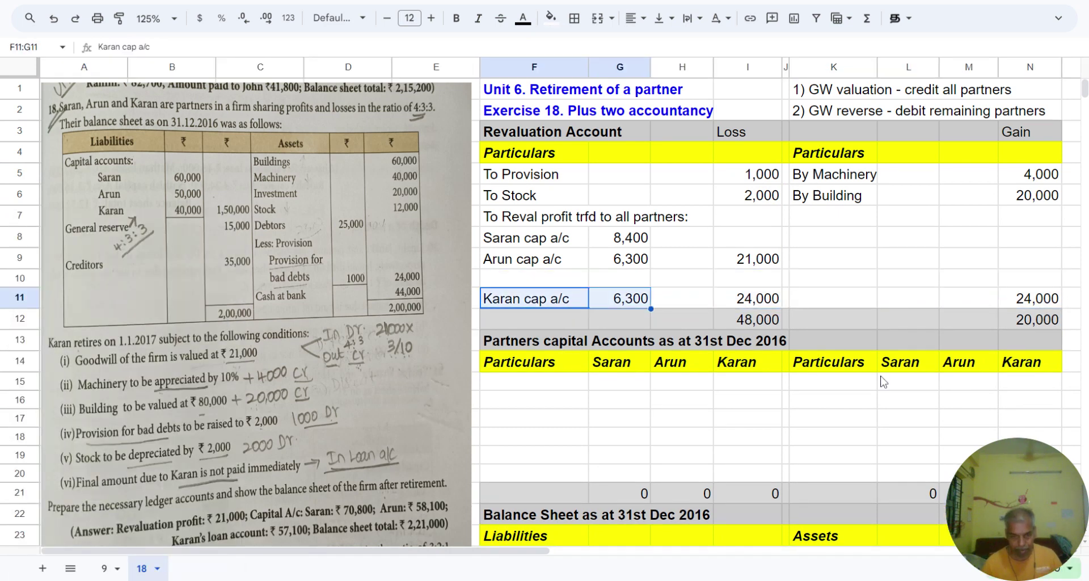
{"action": "key", "text": "ctrl+c"}
{"action": "key", "text": "Up"}
{"action": "key", "text": "ctrl+v"}
{"action": "key", "text": "Down"}
{"action": "key", "text": "Delete"}
{"action": "key", "text": "Right"}
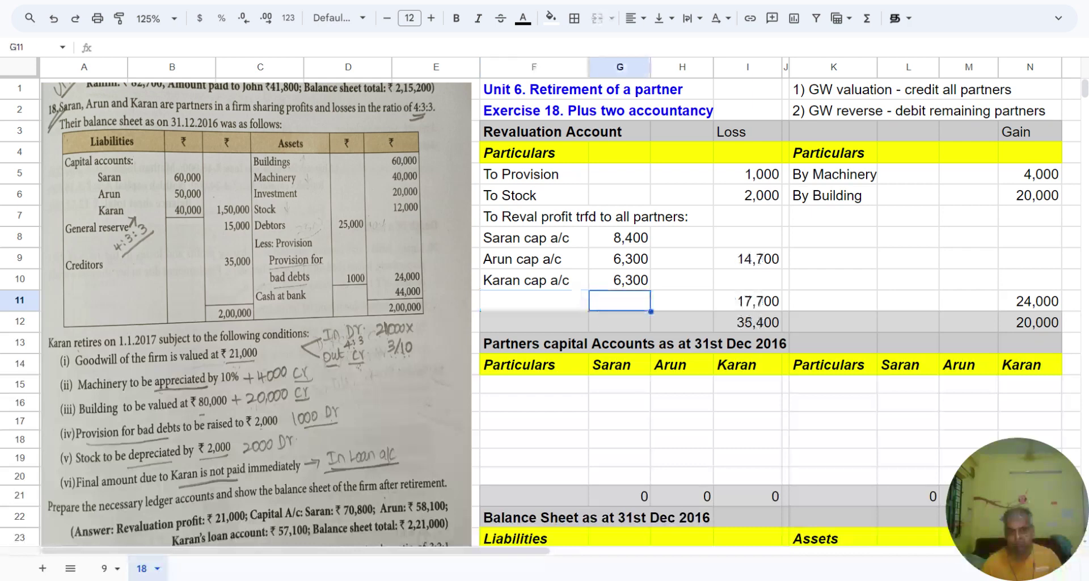
Move the total of the partners' profit shares in the Loss column from I9 down to I10
{"action": "key", "text": "Right"}
{"action": "key", "text": "Up"}
{"action": "key", "text": "Up"}
{"action": "key", "text": "Right"}
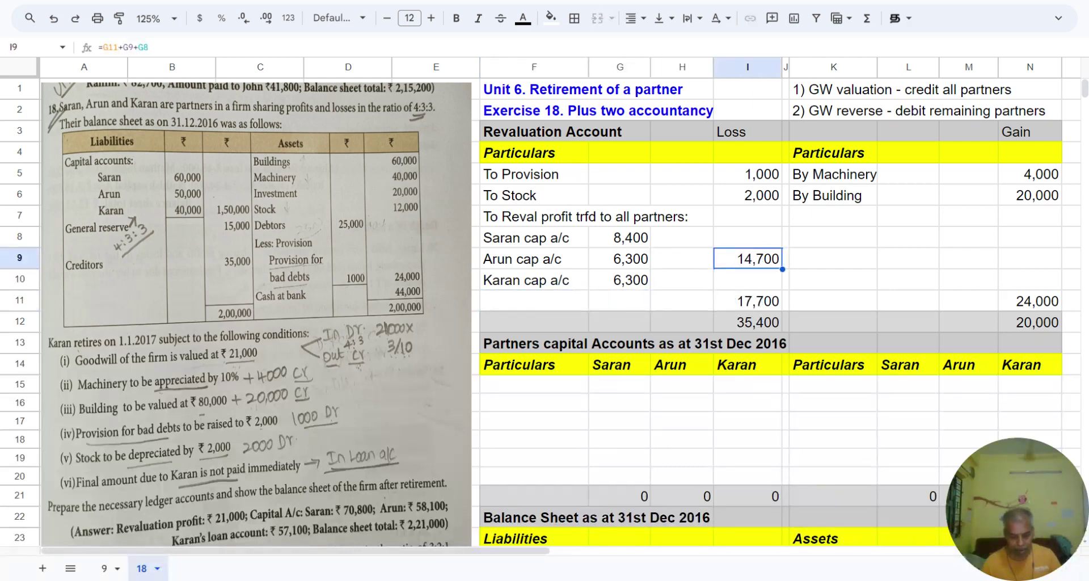
{"action": "key", "text": "ctrl+x"}
{"action": "key", "text": "Down"}
{"action": "key", "text": "ctrl+v"}
{"action": "key", "text": "Down"}
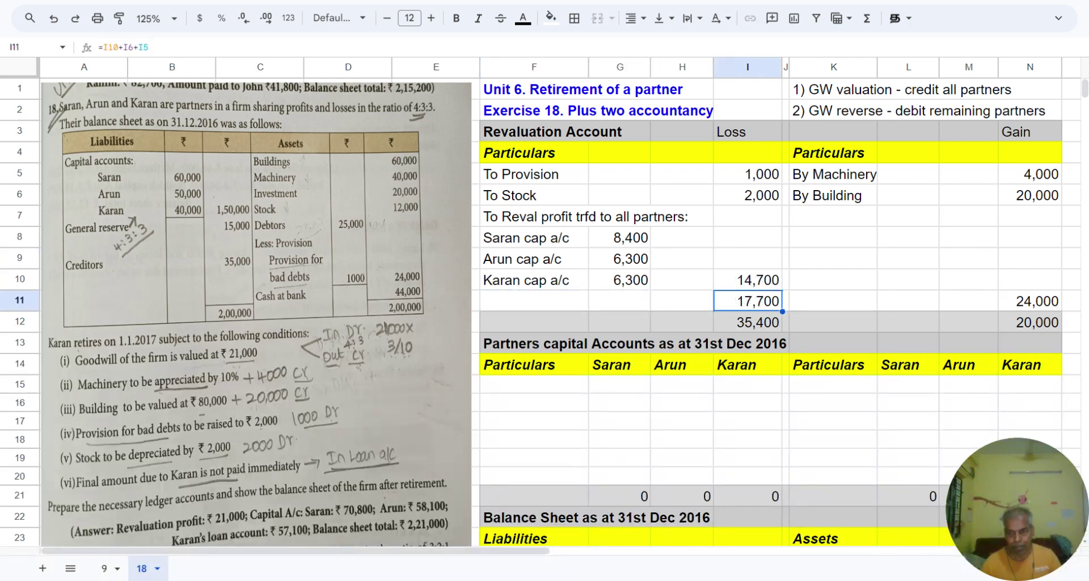
Replace the content of I10 with the formula =G10+G9+G8 to add up the three partners' profit shares
{"action": "key", "text": "Up"}
{"action": "key", "text": "Delete"}
{"action": "type", "text": "="}
{"action": "key", "text": "Left"}
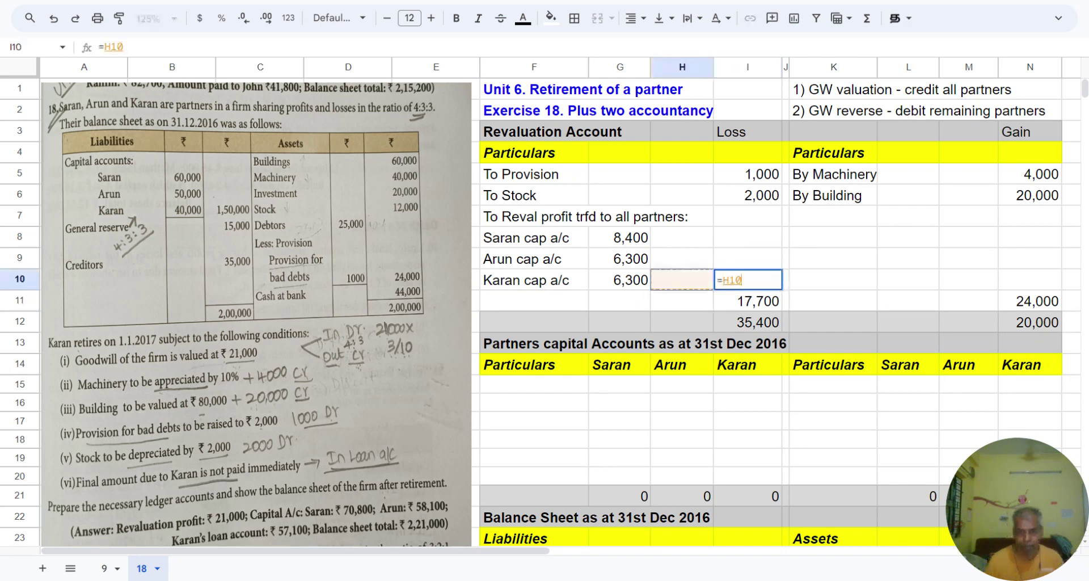
{"action": "key", "text": "Left"}
{"action": "type", "text": "+"}
{"action": "key", "text": "Left"}
{"action": "key", "text": "Left"}
{"action": "key", "text": "Up"}
{"action": "type", "text": "+"}
{"action": "key", "text": "Left"}
{"action": "key", "text": "Left"}
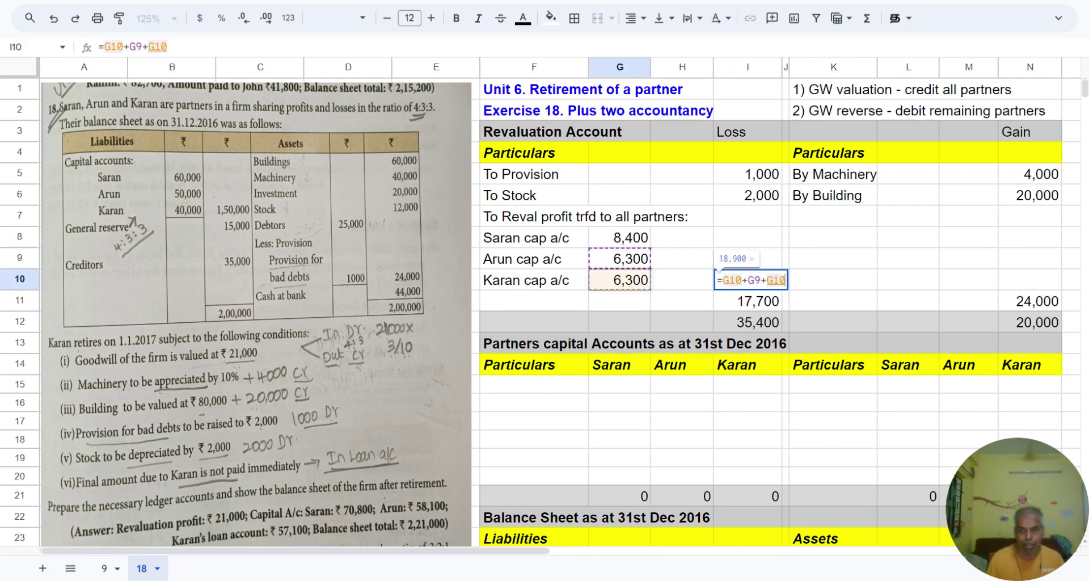
{"action": "key", "text": "Up"}
{"action": "key", "text": "Up"}
{"action": "key", "text": "Return"}
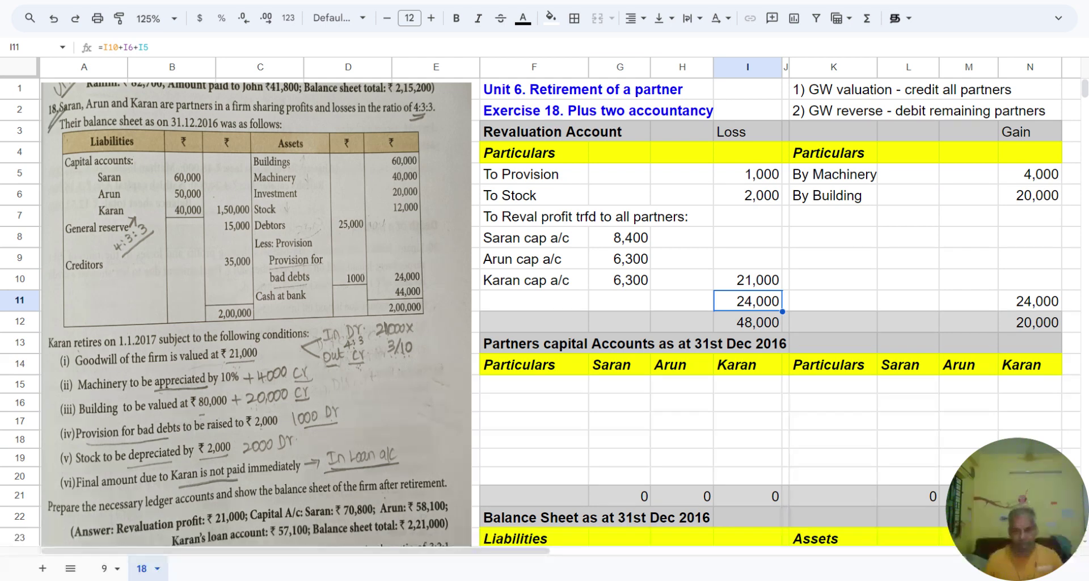
Enter "By bal b/d" in K15 as the first credit-side entry of the partners' capital accounts
{"action": "key", "text": "Down"}
{"action": "key", "text": "Down"}
{"action": "key", "text": "Down"}
{"action": "key", "text": "Down"}
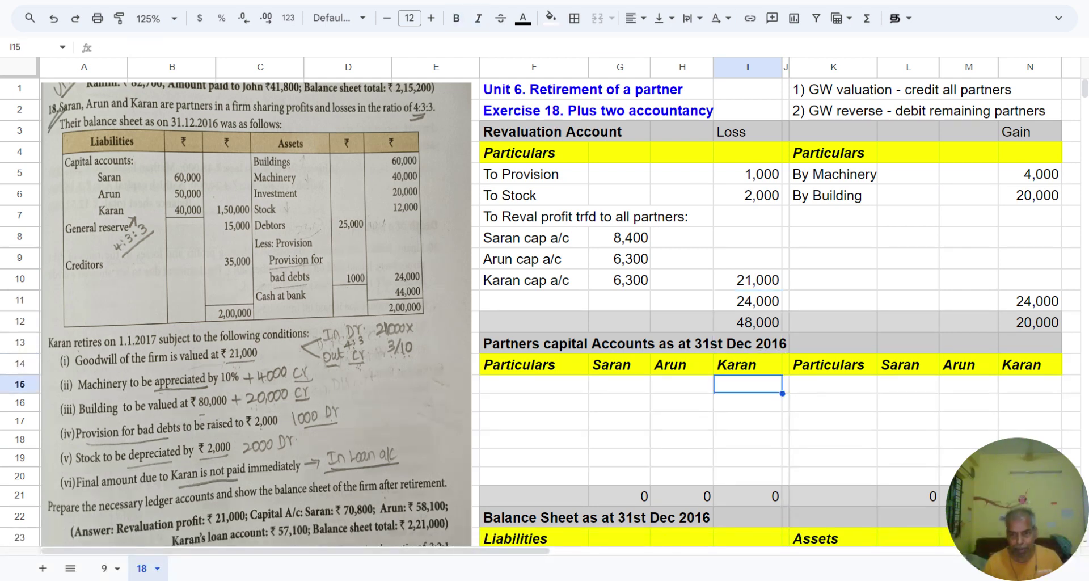
{"action": "key", "text": "Right"}
{"action": "key", "text": "Right"}
{"action": "type", "text": "B"}
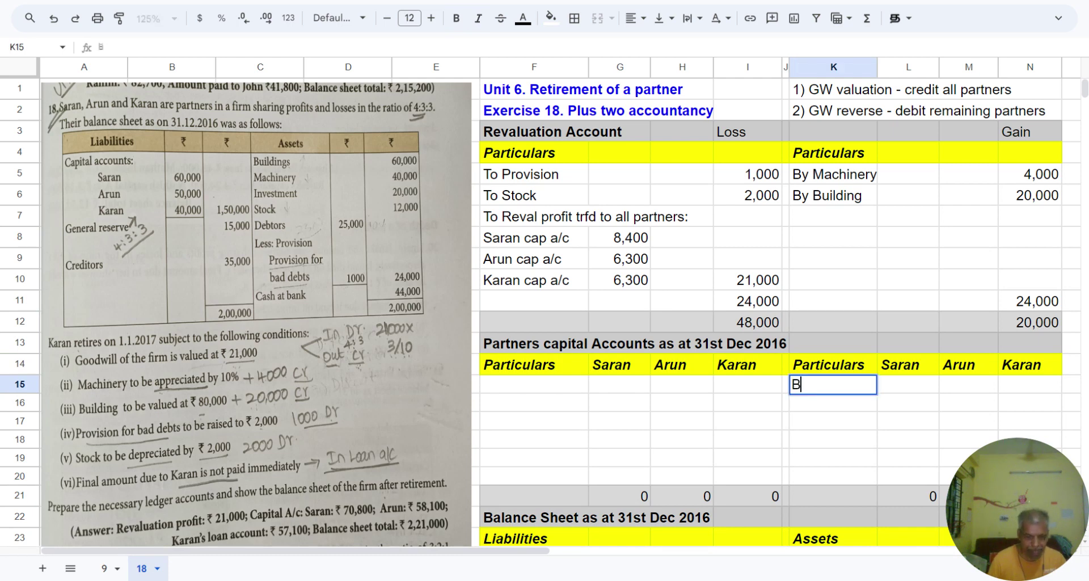
{"action": "type", "text": "y bal b/d"}
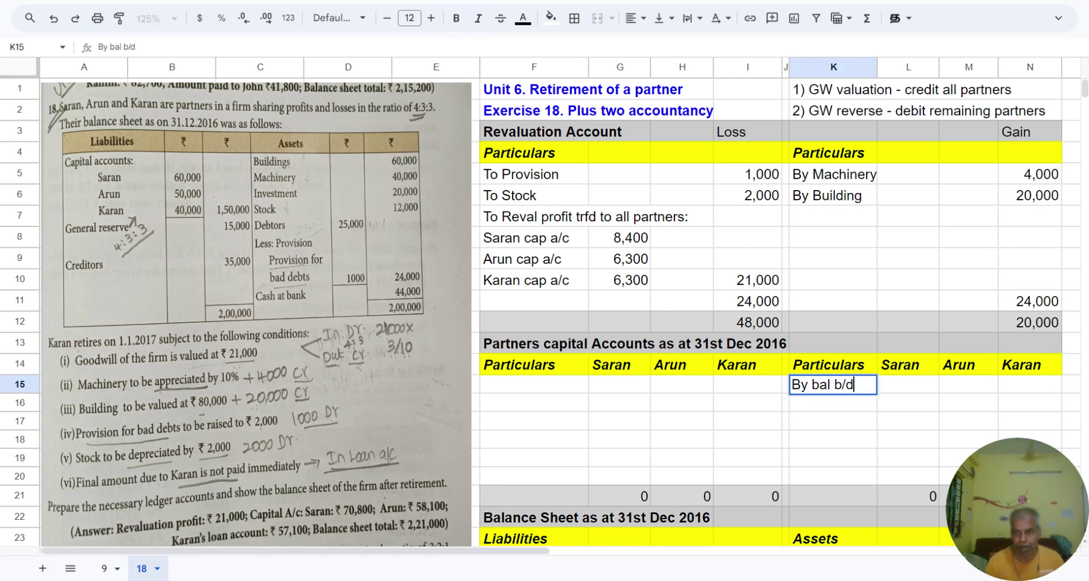
{"action": "key", "text": "Tab"}
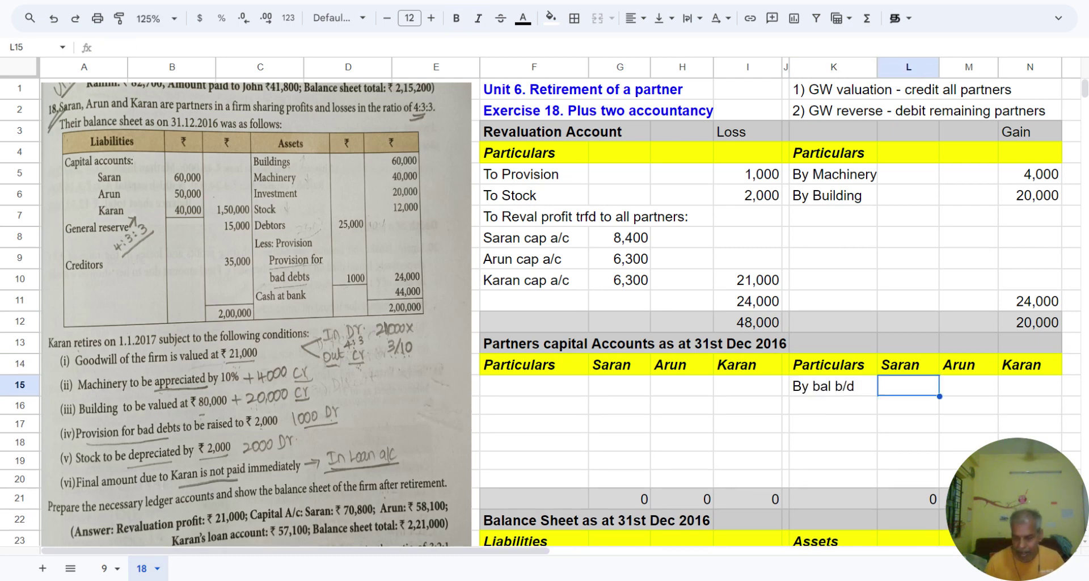
Enter the three partners' opening capital balances of 60000, 50000 and 40000 in L15, M15 and N15
{"action": "type", "text": "60000"}
{"action": "key", "text": "Tab"}
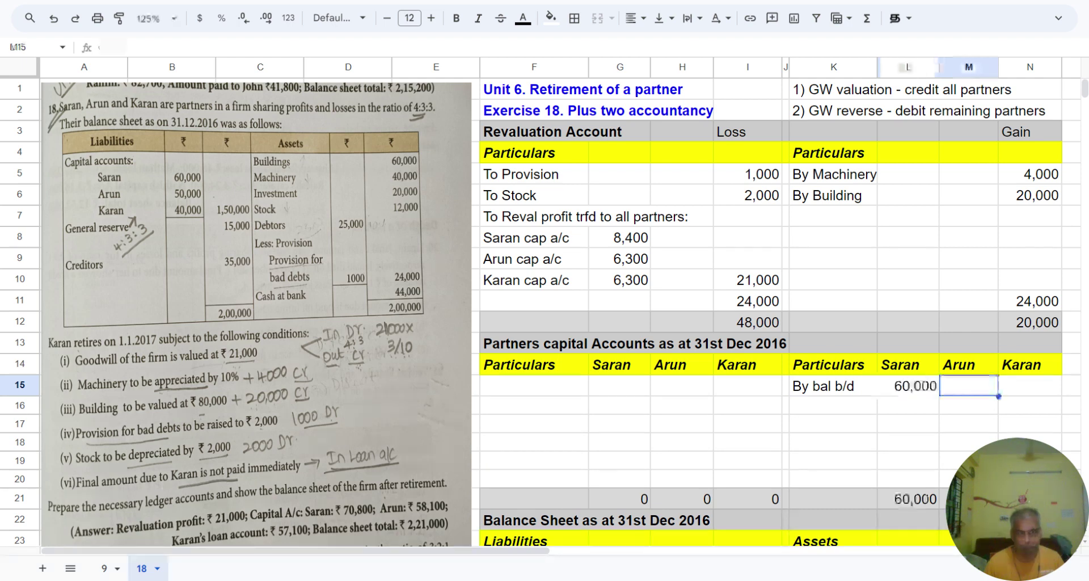
{"action": "type", "text": "50000"}
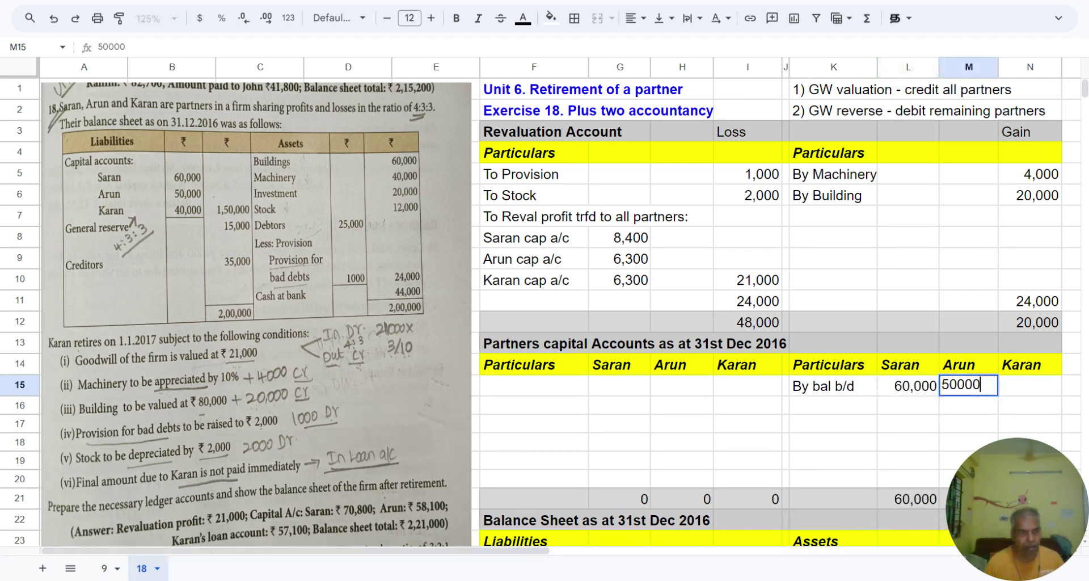
{"action": "key", "text": "Tab"}
{"action": "type", "text": "40000"}
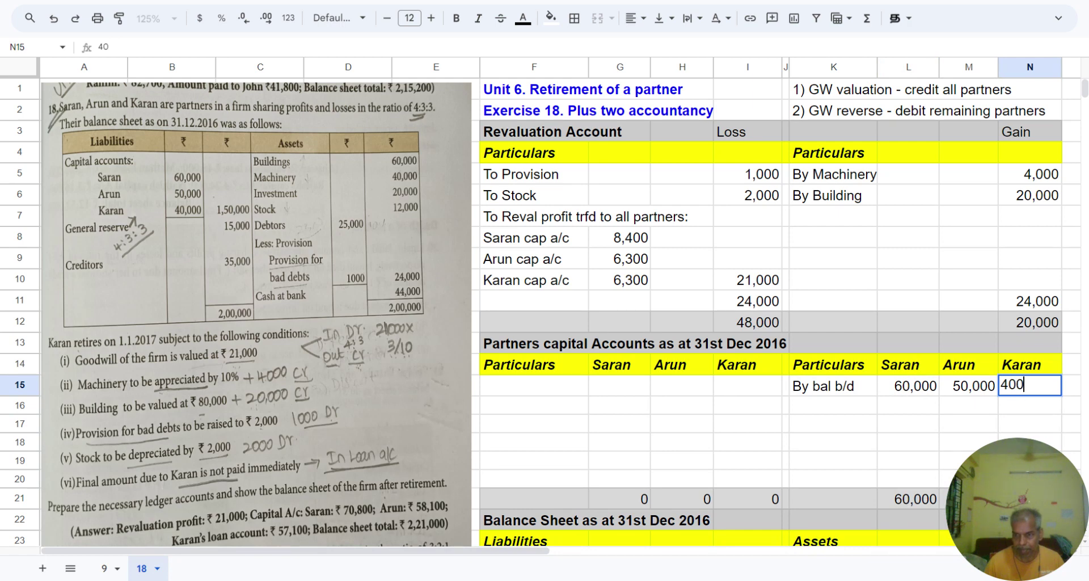
{"action": "key", "text": "Return"}
Enter "By Gen res" in K16 to label the general reserve entry of the capital accounts
{"action": "key", "text": "Left"}
{"action": "key", "text": "Left"}
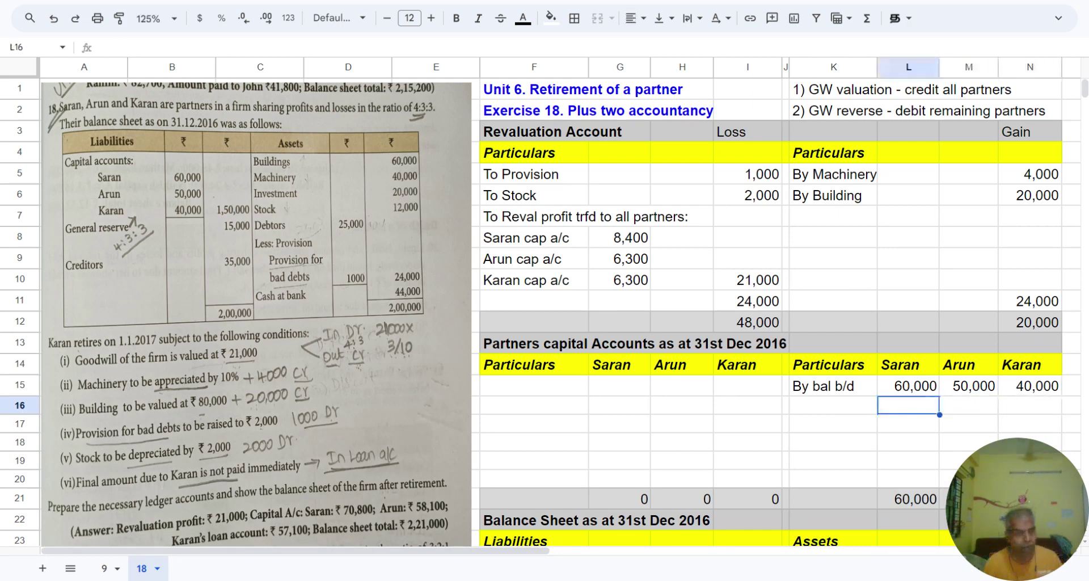
{"action": "key", "text": "Left"}
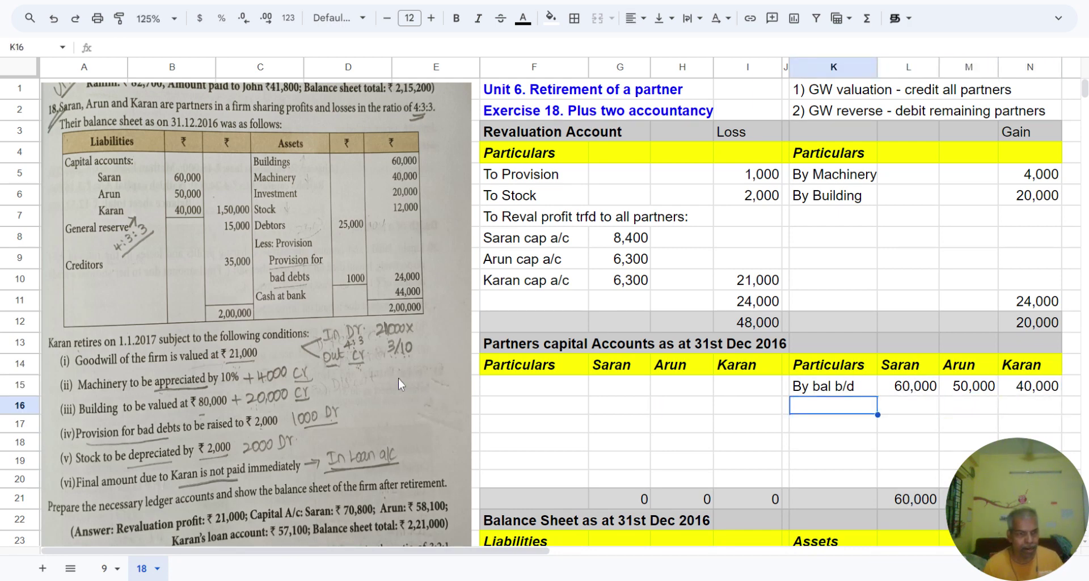
{"action": "type", "text": "B"}
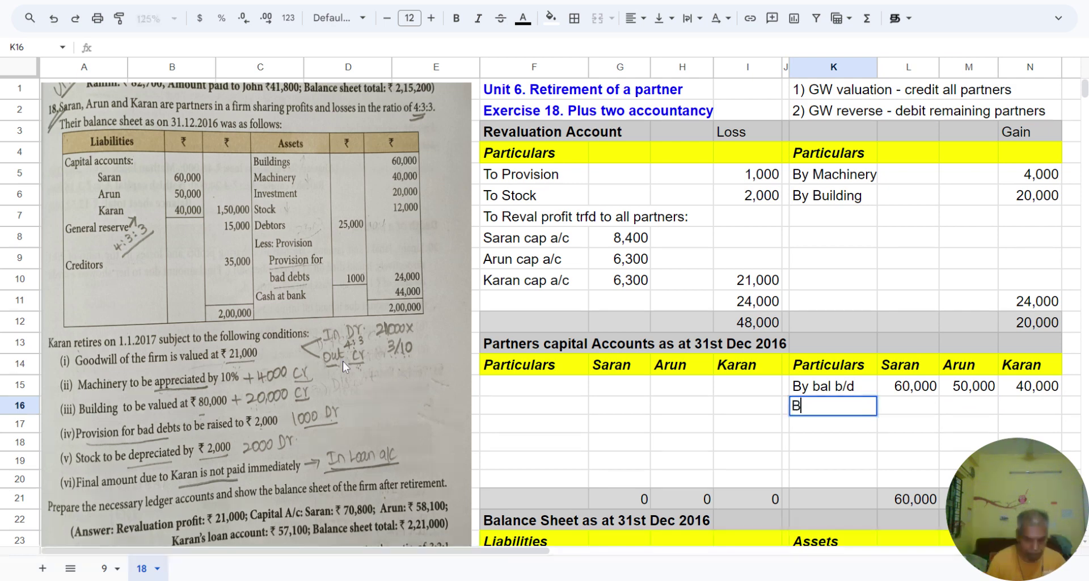
{"action": "type", "text": "y Gen res"}
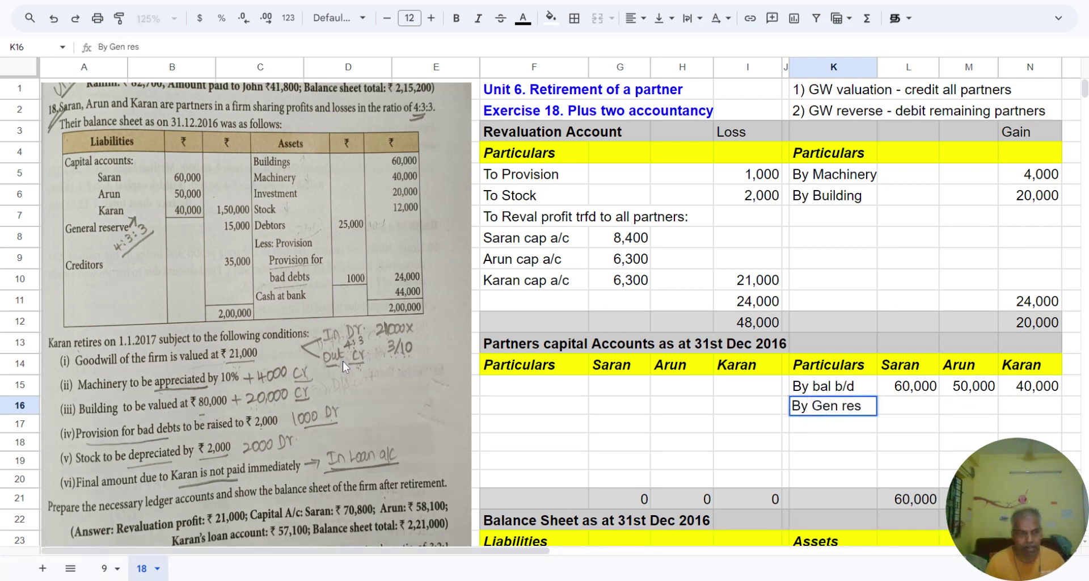
{"action": "key", "text": "Tab"}
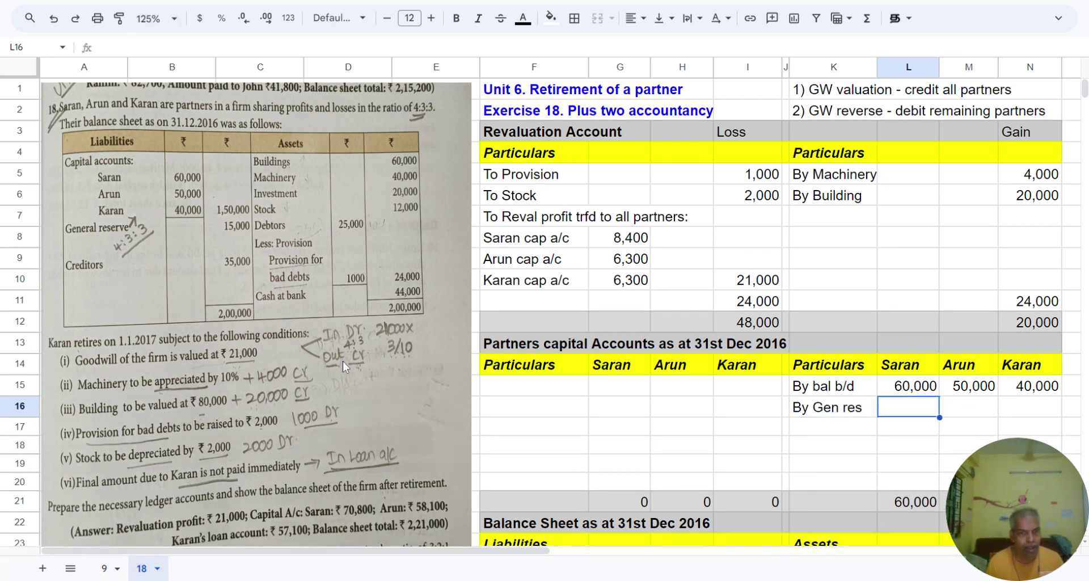
Calculate the first partner's share of the general reserve in L16 with the formula =15000*4/10
{"action": "type", "text": "="}
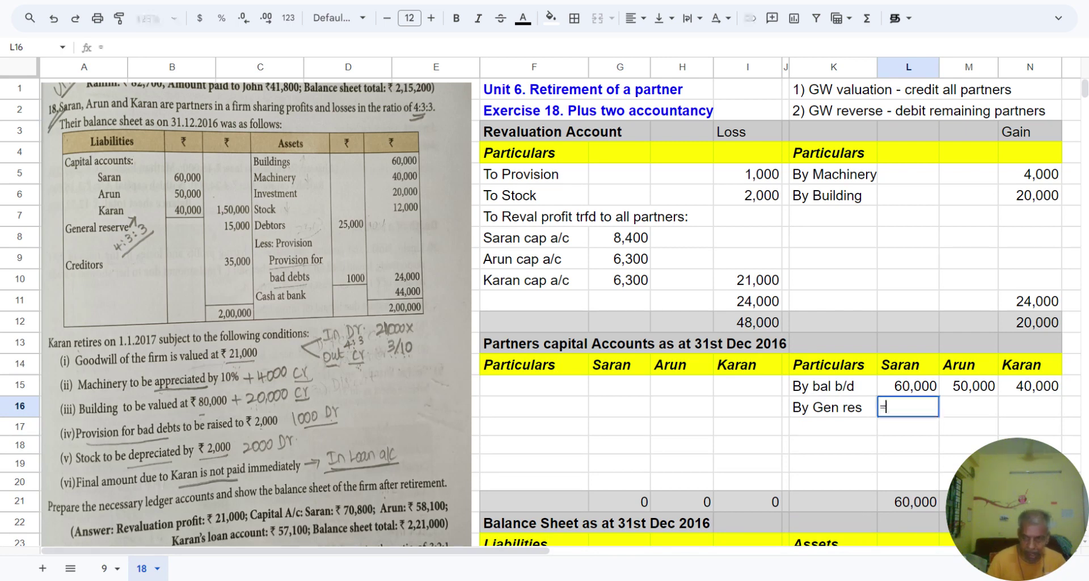
{"action": "type", "text": "15000"}
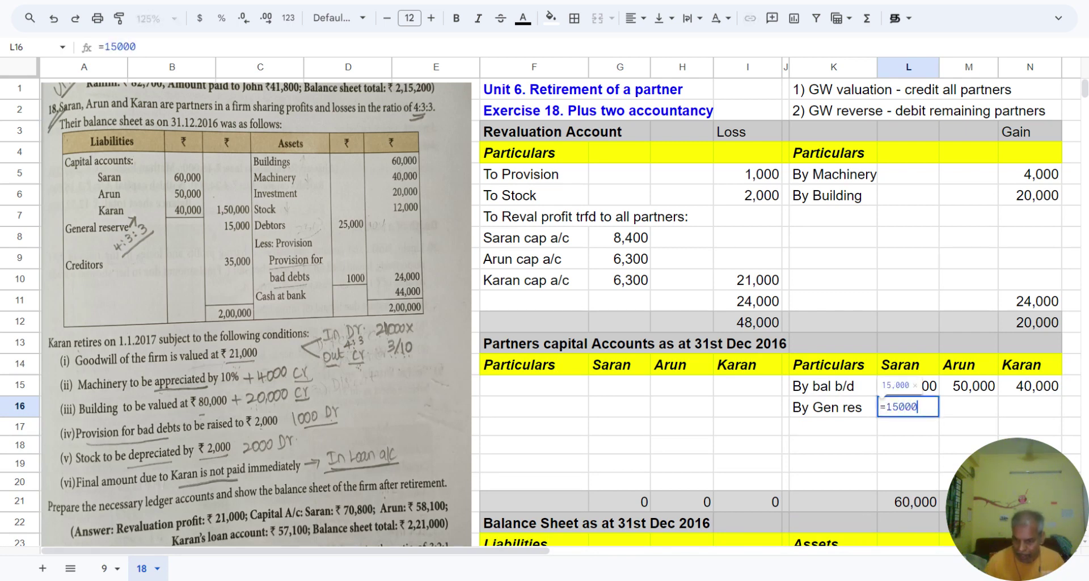
{"action": "type", "text": "*4/10"}
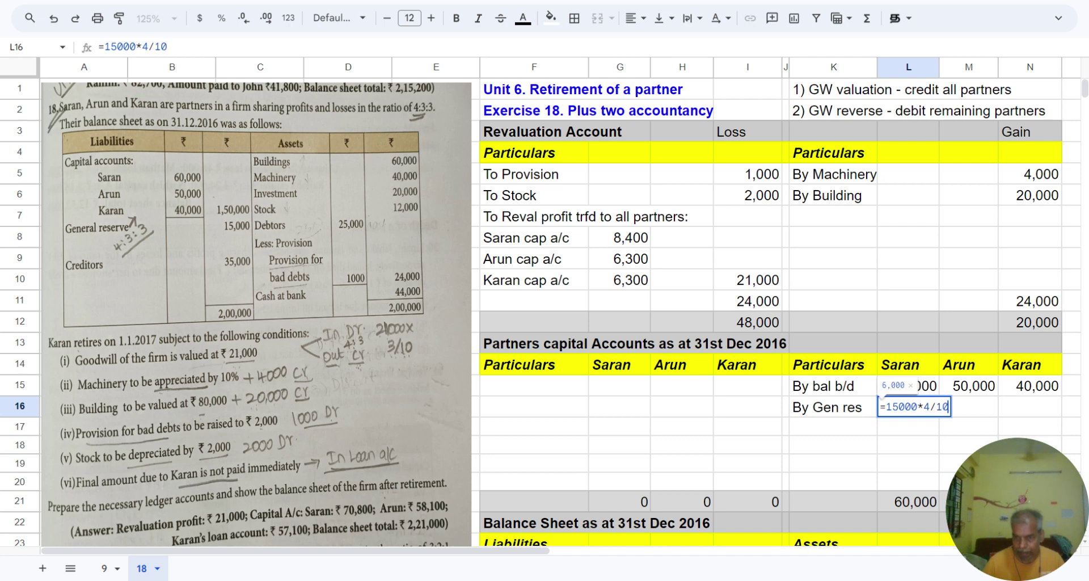
{"action": "key", "text": "Tab"}
Calculate the second partner's general reserve share in M16 with =15000*3/10 and copy it to N16 for the third partner
{"action": "type", "text": "="}
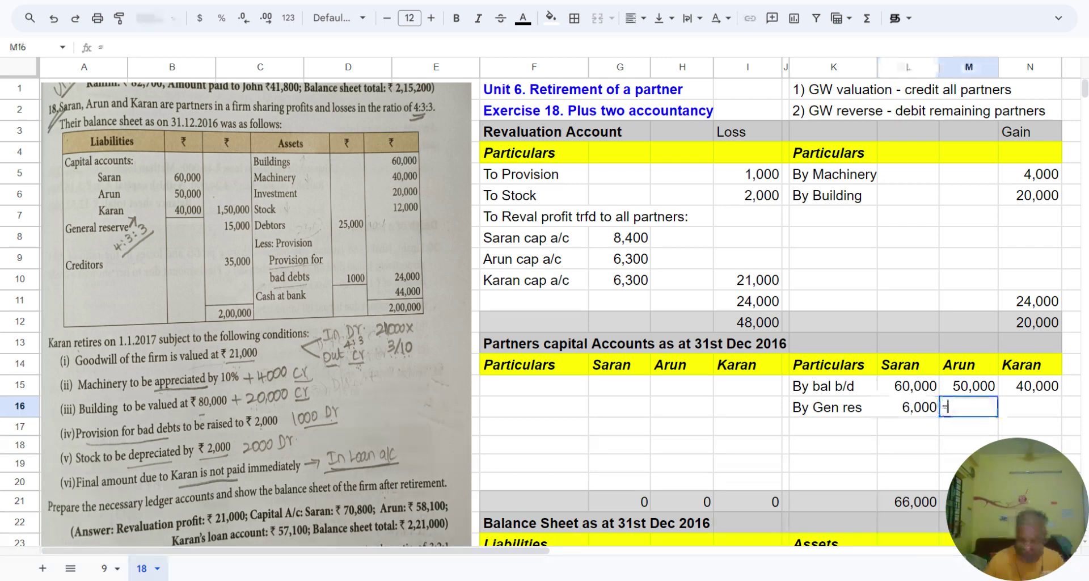
{"action": "type", "text": "15000*3"}
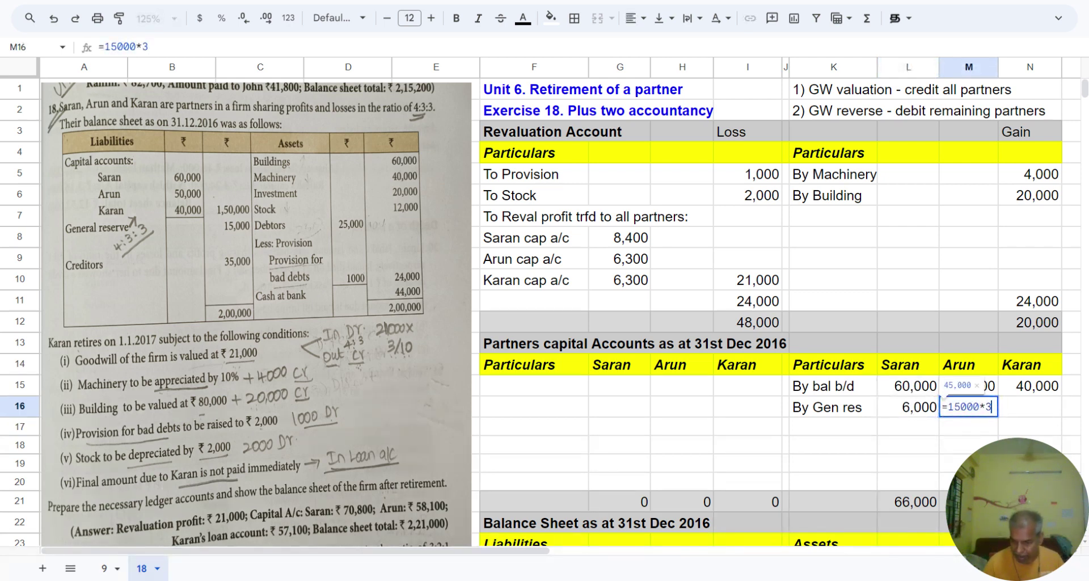
{"action": "type", "text": "/10"}
{"action": "key", "text": "Return"}
{"action": "key", "text": "Up"}
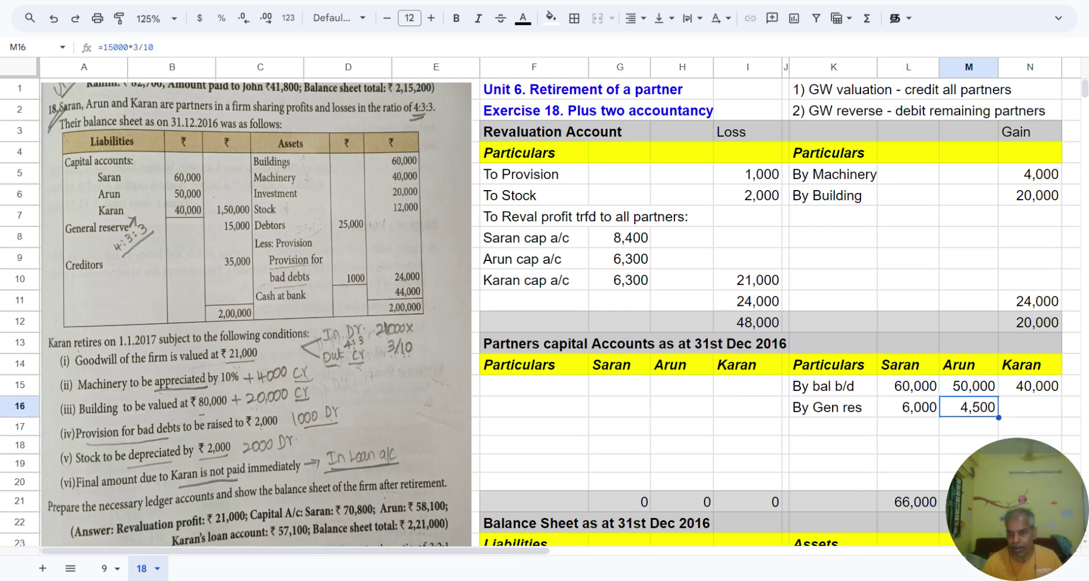
{"action": "key", "text": "ctrl+c"}
{"action": "key", "text": "Right"}
{"action": "key", "text": "ctrl+v"}
{"action": "key", "text": "Left"}
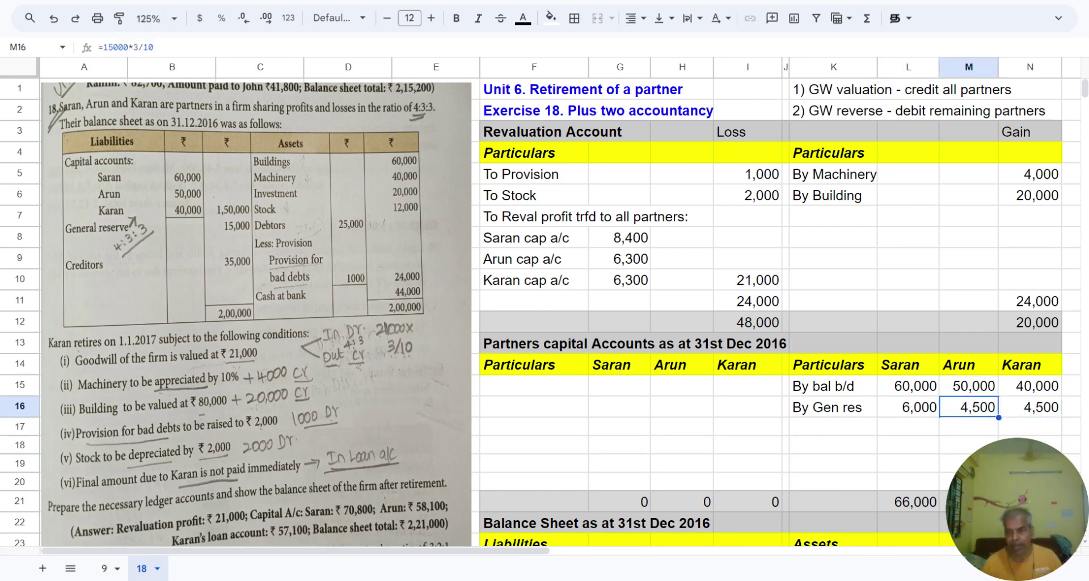
Enter "By GW" in K17 to label the goodwill entry on the credit side of the capital accounts
{"action": "key", "text": "Down"}
{"action": "key", "text": "Down"}
{"action": "key", "text": "Down"}
{"action": "key", "text": "Down"}
{"action": "key", "text": "Down"}
{"action": "key", "text": "Down"}
{"action": "key", "text": "Down"}
{"action": "key", "text": "Down"}
{"action": "key", "text": "Down"}
{"action": "key", "text": "Down"}
{"action": "key", "text": "Down"}
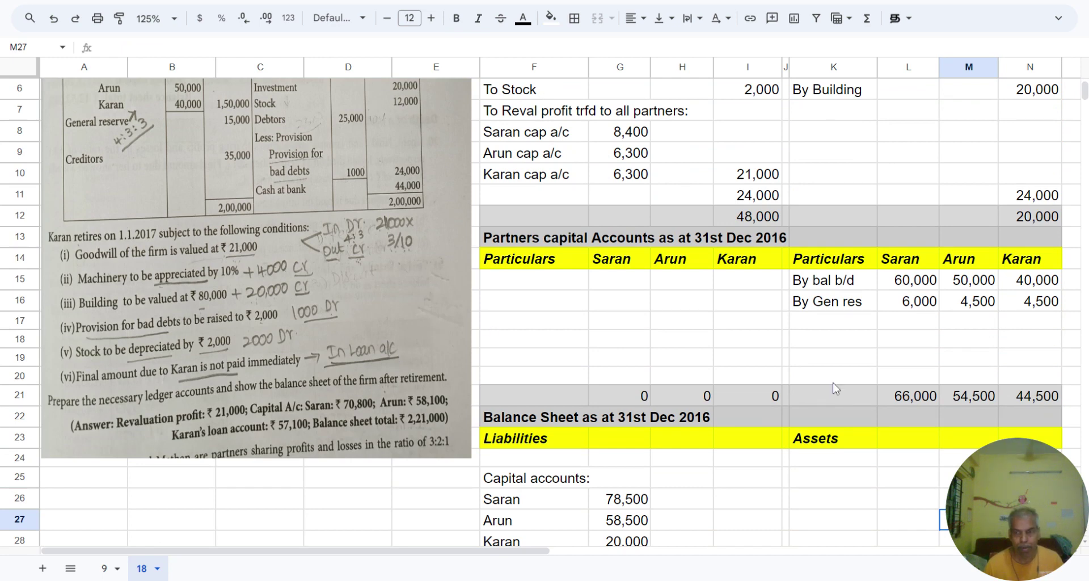
{"action": "left_click", "coordinate": [819, 324]}
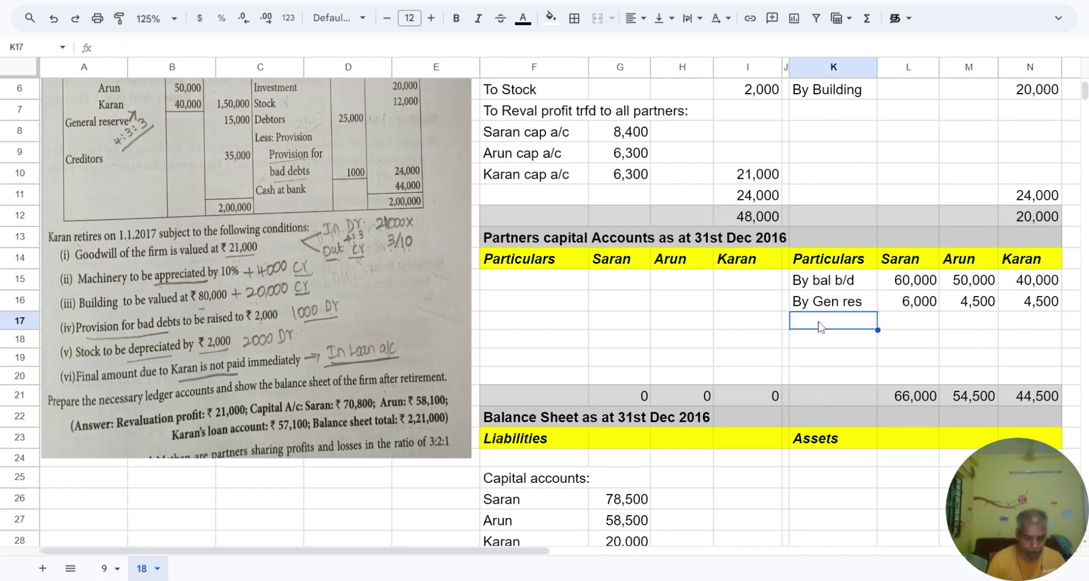
{"action": "type", "text": "By GW"}
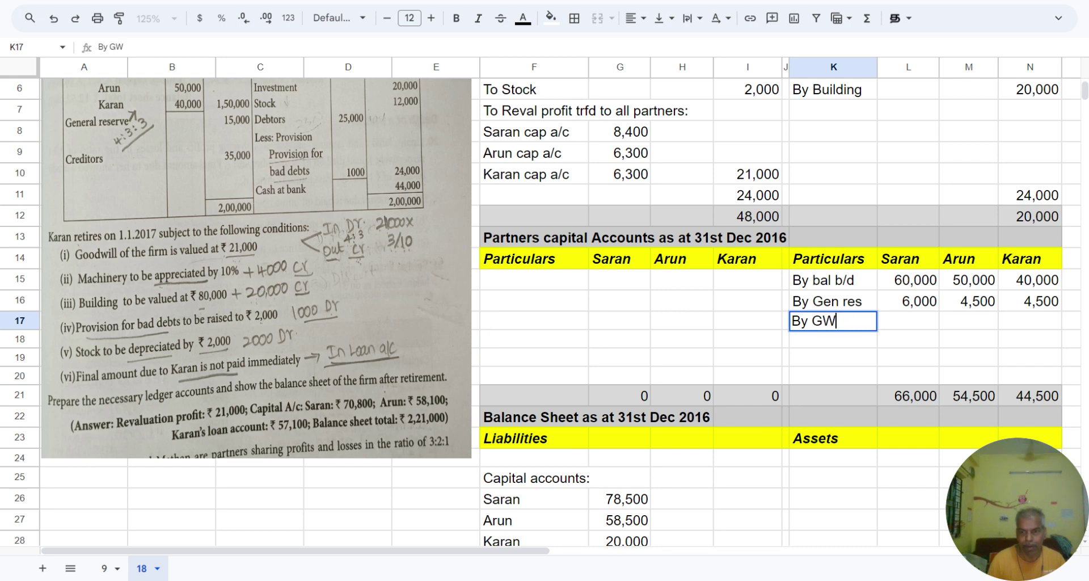
{"action": "key", "text": "Tab"}
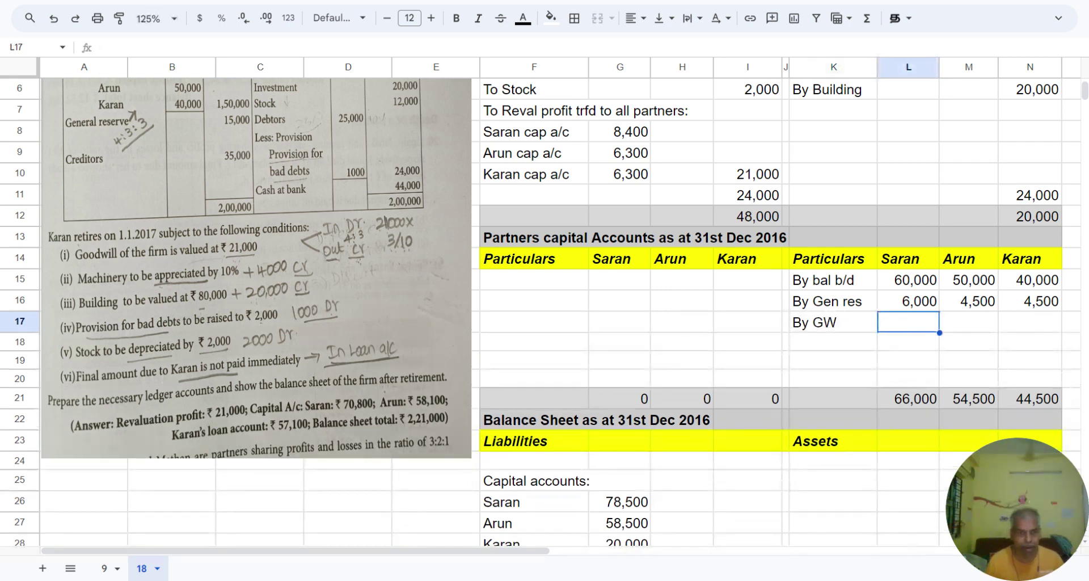
Calculate the first partner's share of the goodwill in L17 with the formula =21000*4/10
{"action": "type", "text": "=2"}
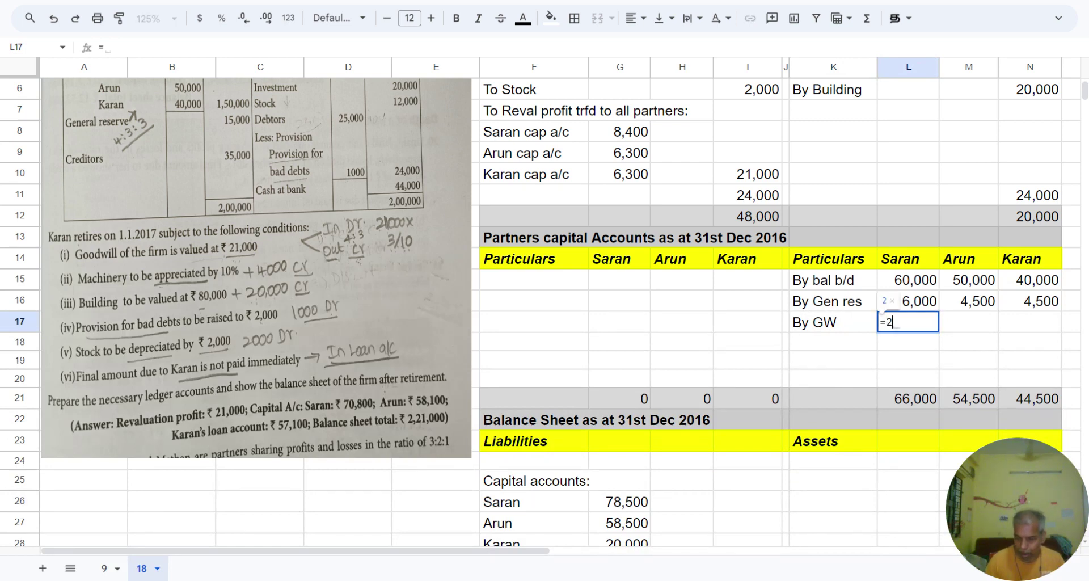
{"action": "type", "text": "1000"}
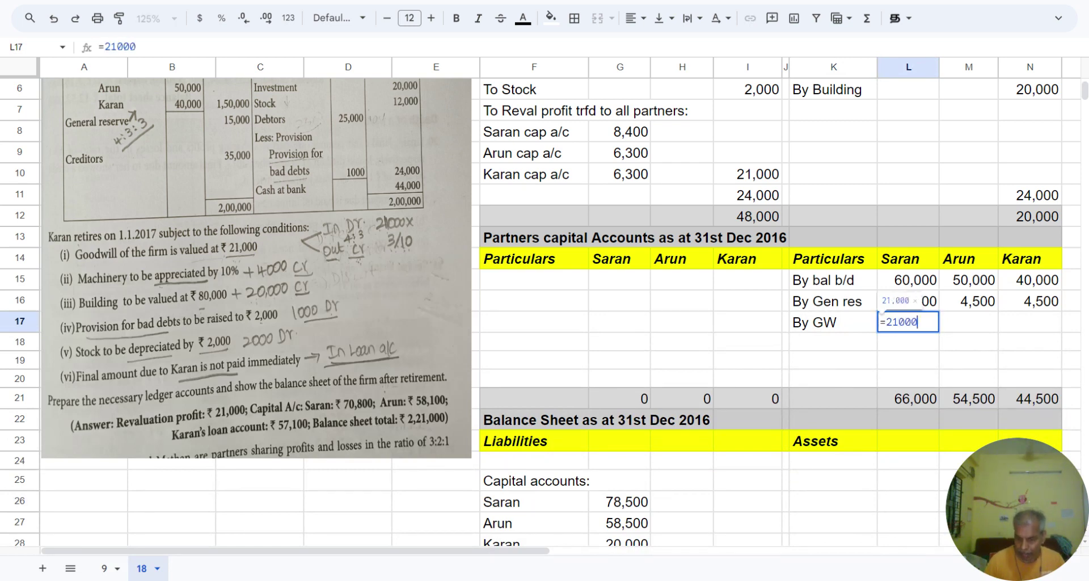
{"action": "type", "text": "*4/10"}
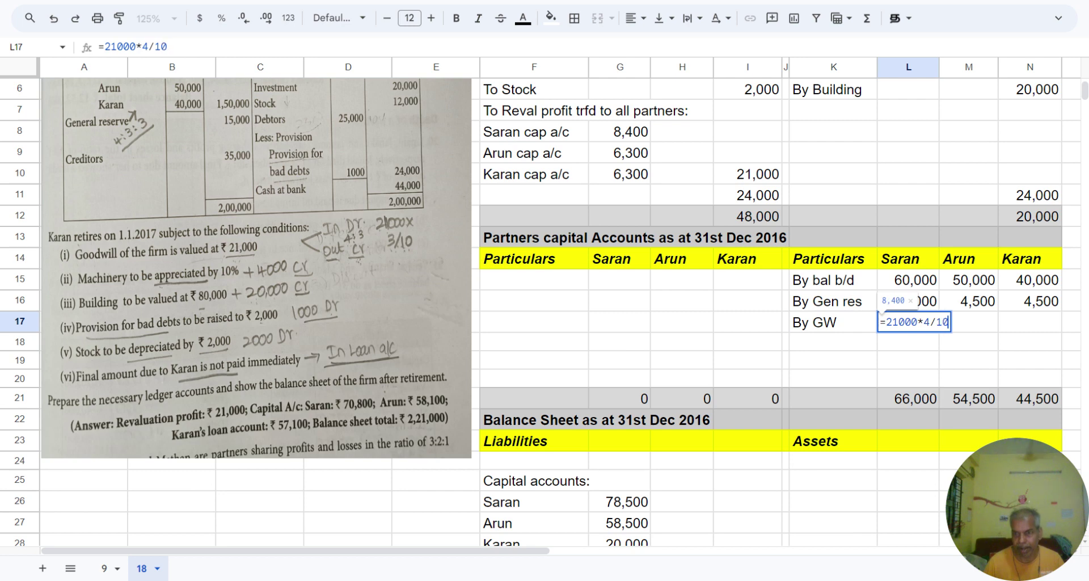
{"action": "key", "text": "Return"}
Calculate the second partner's goodwill share in M17 with =21000*3/10 and copy it to N17 for the third partner
{"action": "left_click", "coordinate": [969, 322]}
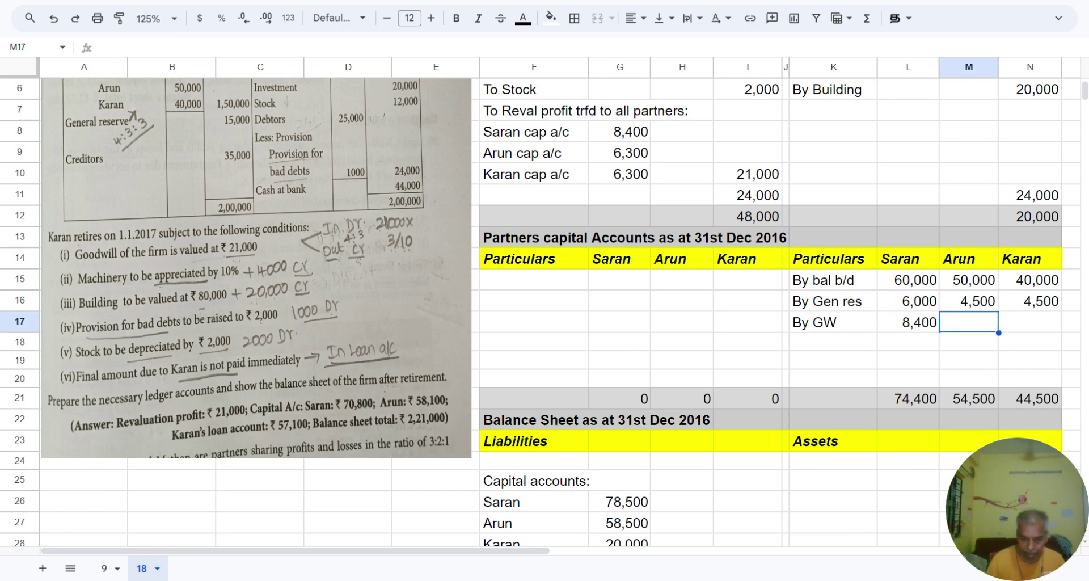
{"action": "type", "text": "=21000"}
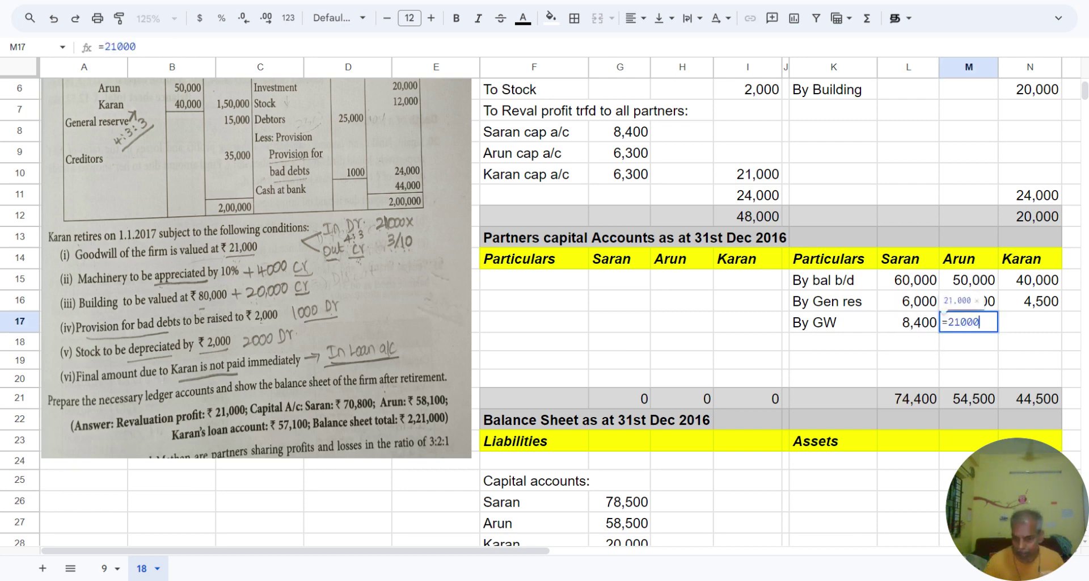
{"action": "type", "text": "*3/10"}
{"action": "key", "text": "Return"}
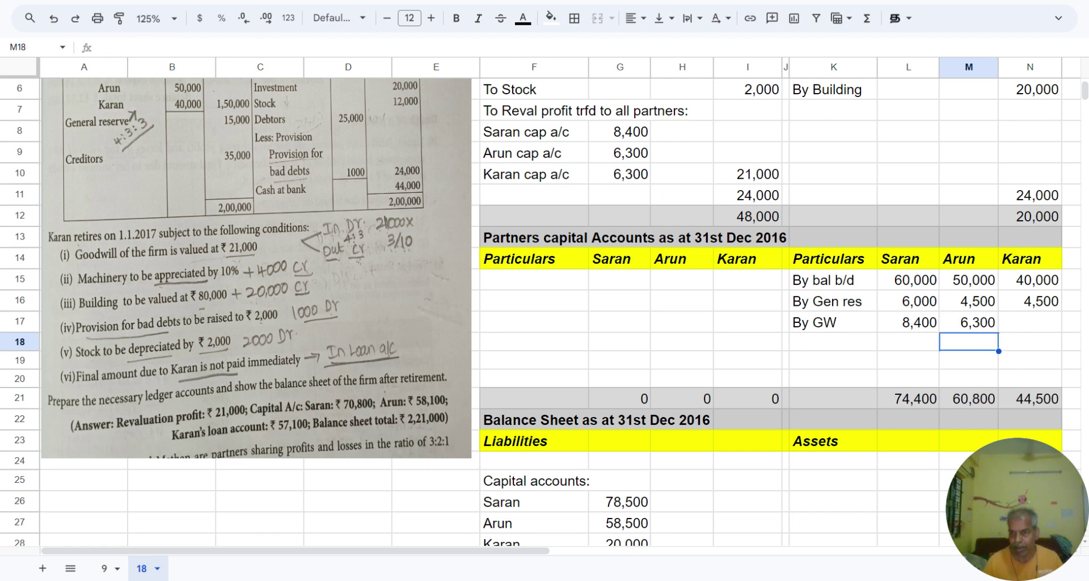
{"action": "key", "text": "Up"}
{"action": "key", "text": "ctrl+c"}
{"action": "key", "text": "Right"}
{"action": "key", "text": "ctrl+v"}
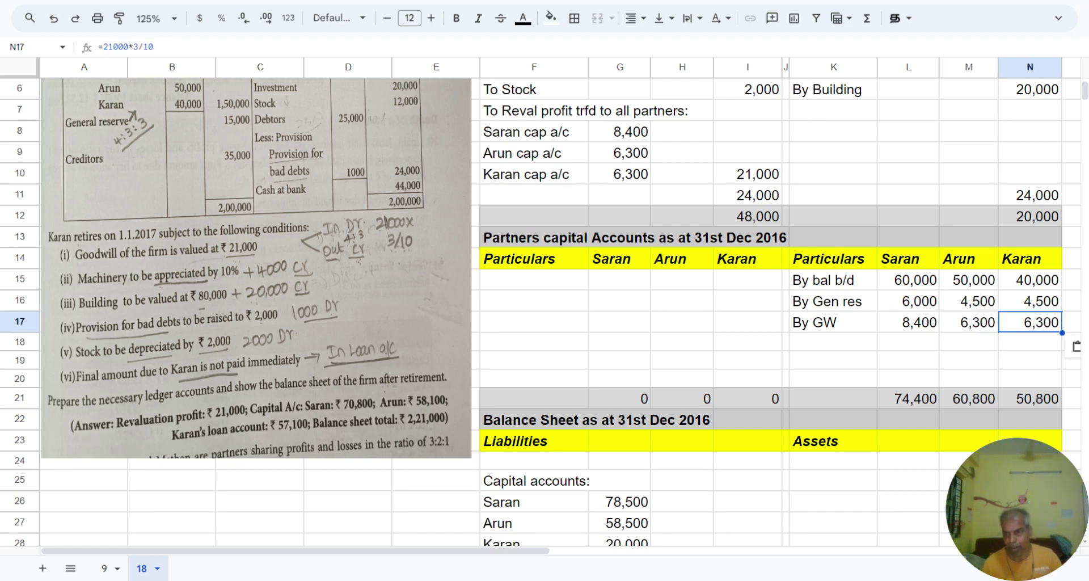
{"action": "key", "text": "Left"}
{"action": "key", "text": "Left"}
{"action": "key", "text": "shift+Right"}
{"action": "key", "text": "shift+Right"}
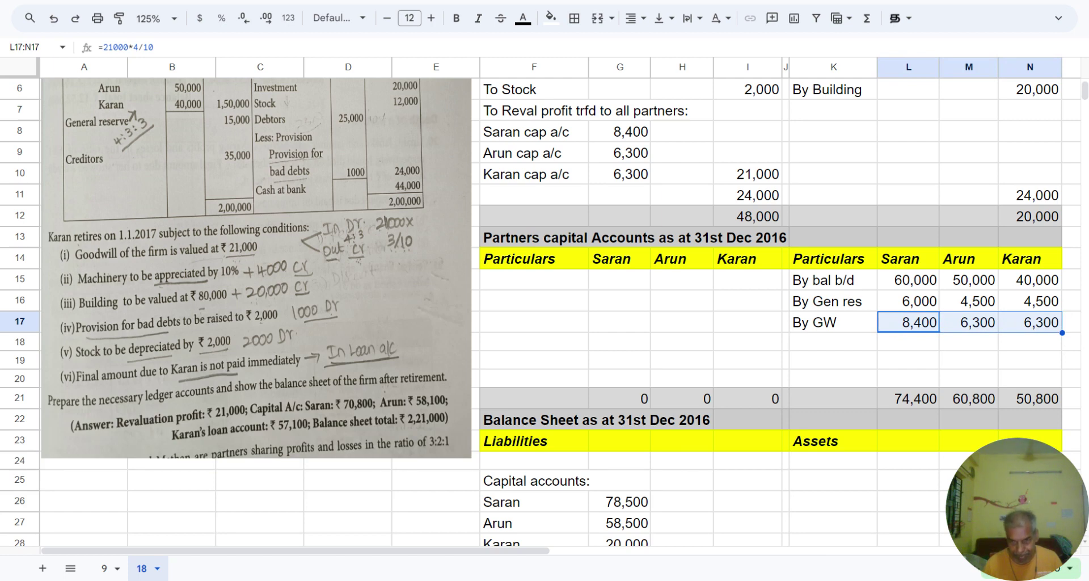
Enter "To Goodwill" in F15 to label the goodwill reversal on the debit side of the capital accounts
{"action": "left_click", "coordinate": [526, 288]}
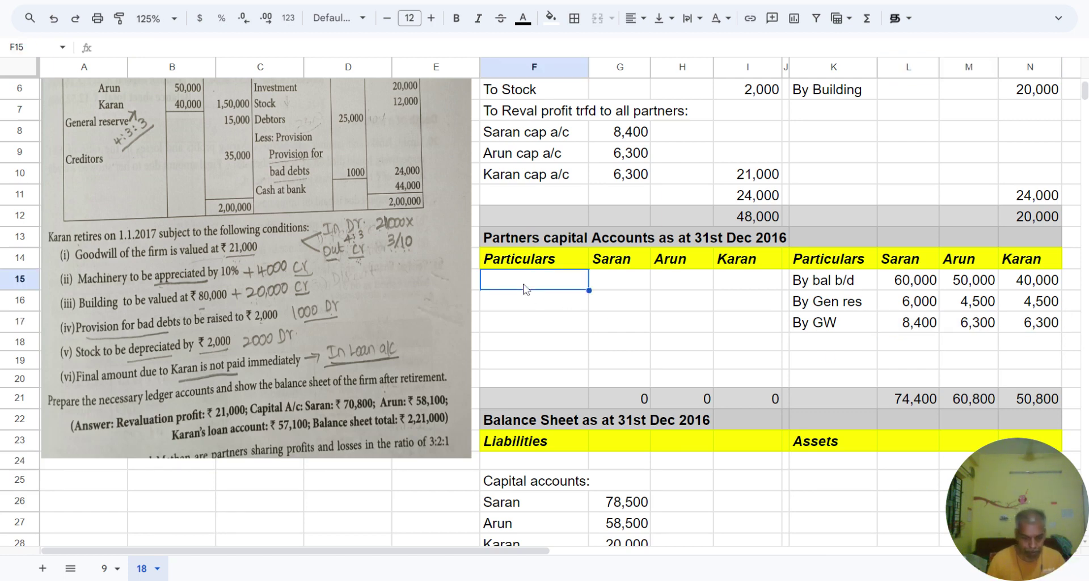
{"action": "type", "text": "To G"}
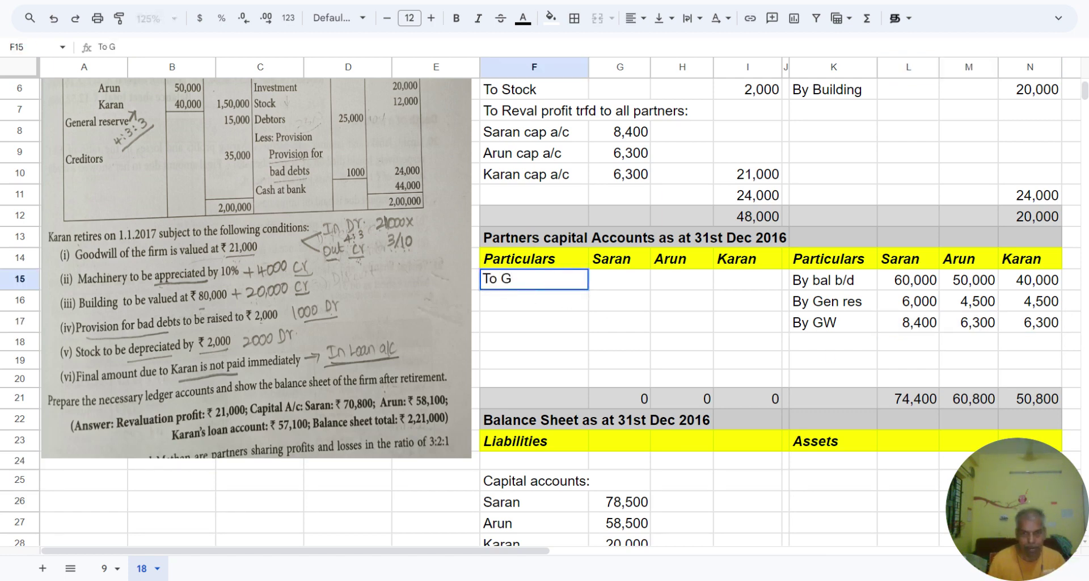
{"action": "type", "text": "oodwill"}
{"action": "key", "text": "Return"}
{"action": "key", "text": "Up"}
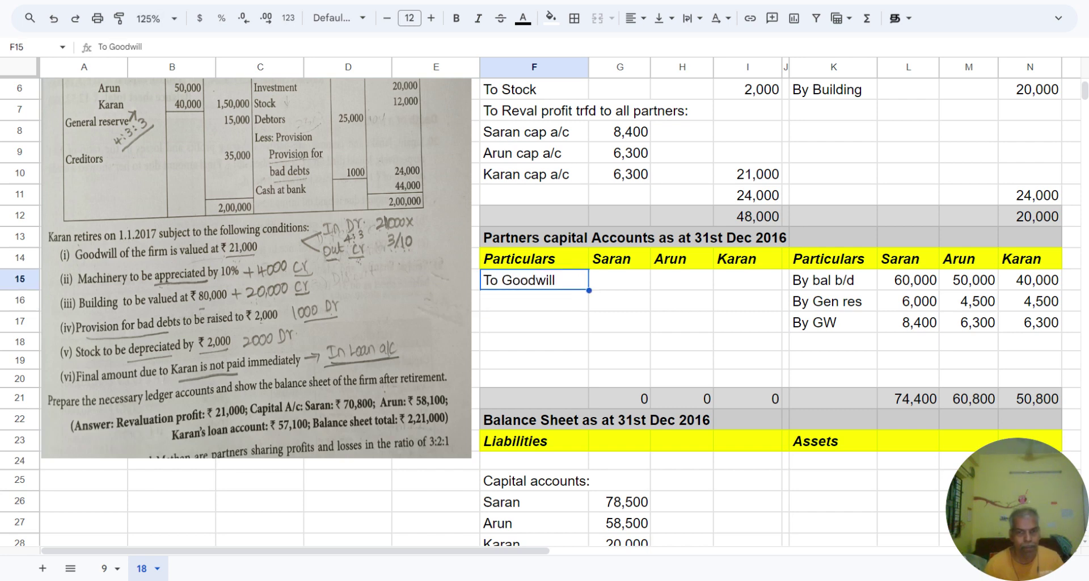
Fill the retiring partner's debit-side column heading in I14 with orange
{"action": "key", "text": "Right"}
{"action": "key", "text": "Right"}
{"action": "key", "text": "Right"}
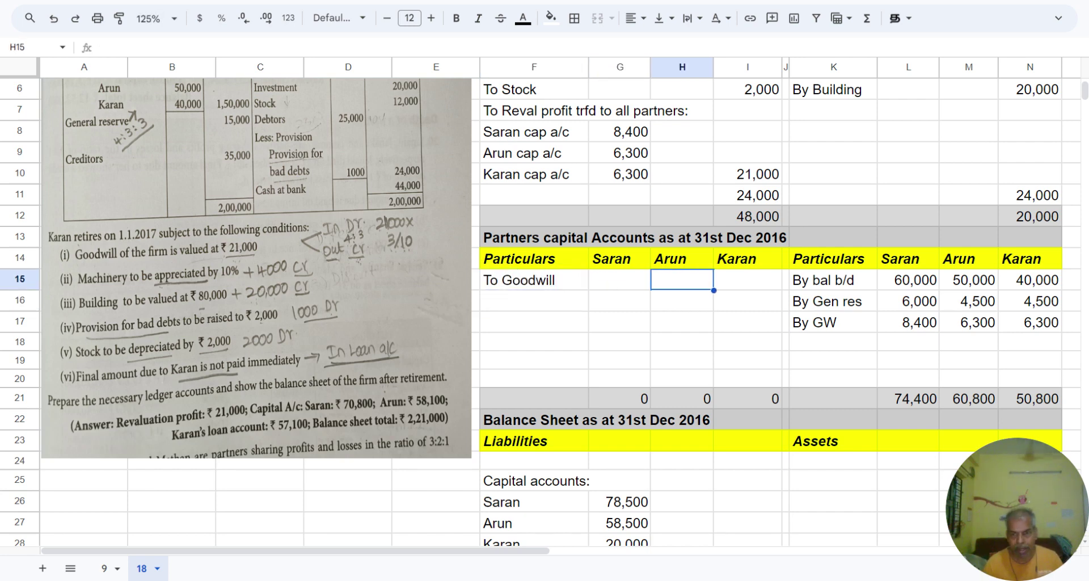
{"action": "key", "text": "Up"}
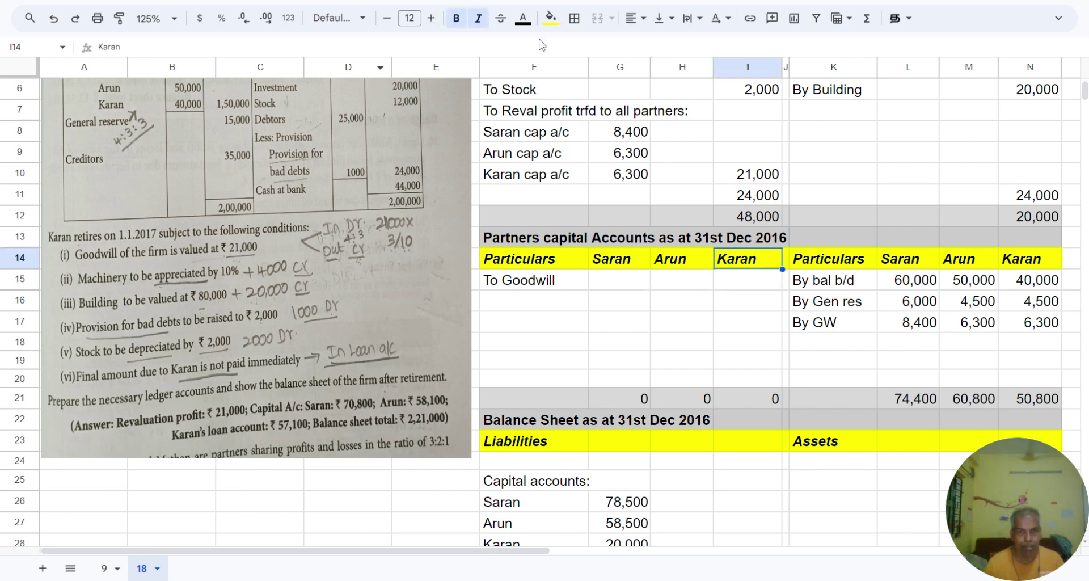
{"action": "left_click", "coordinate": [549, 18]}
{"action": "left_click", "coordinate": [585, 91]}
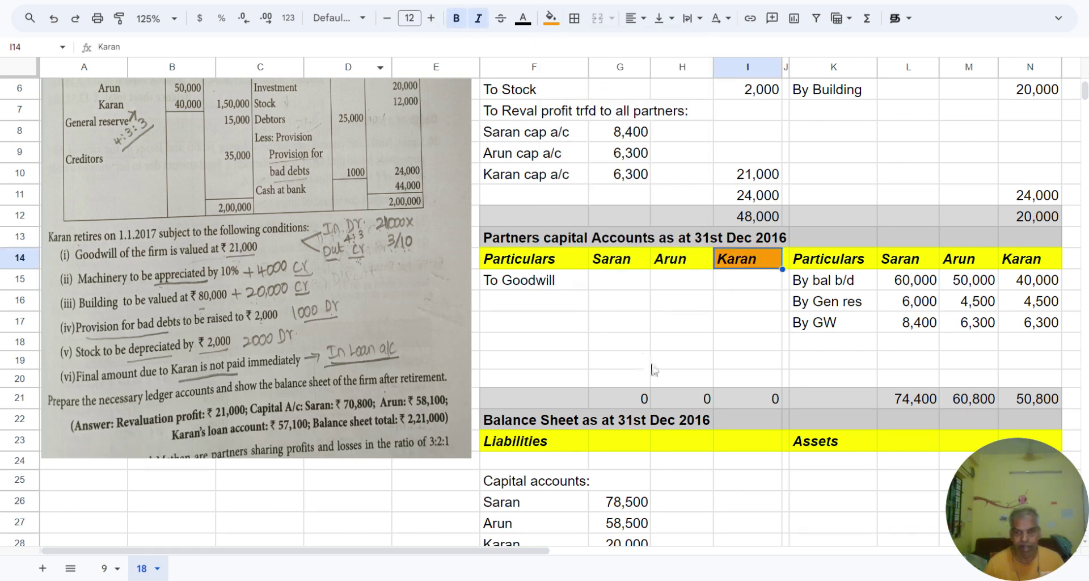
Calculate the first partner's goodwill debit in G15 with the formula =21000*4/7
{"action": "left_click", "coordinate": [621, 282]}
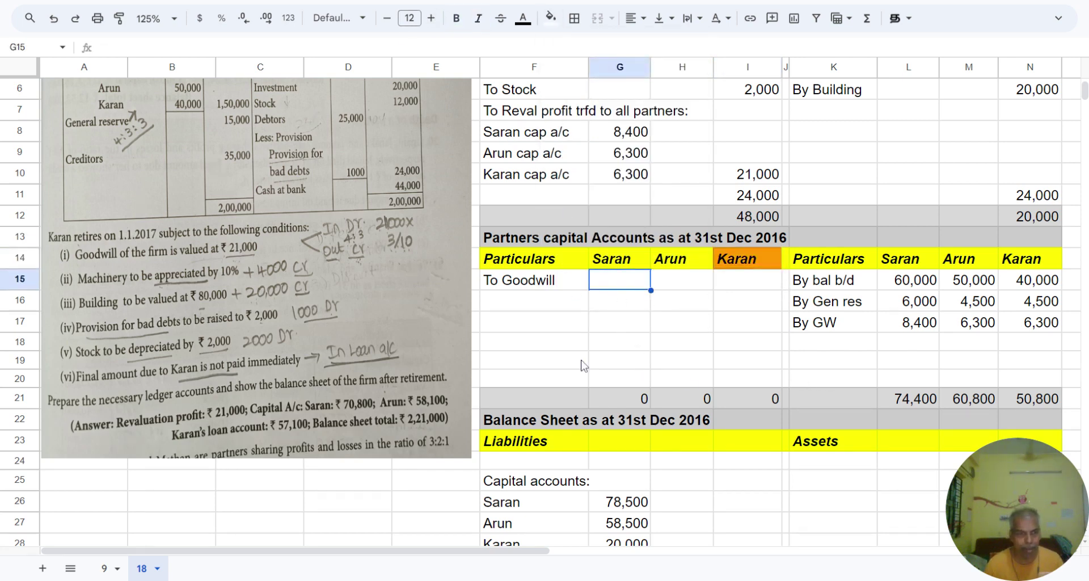
{"action": "scroll", "coordinate": [532, 358], "scroll_direction": "up", "scroll_amount": 3}
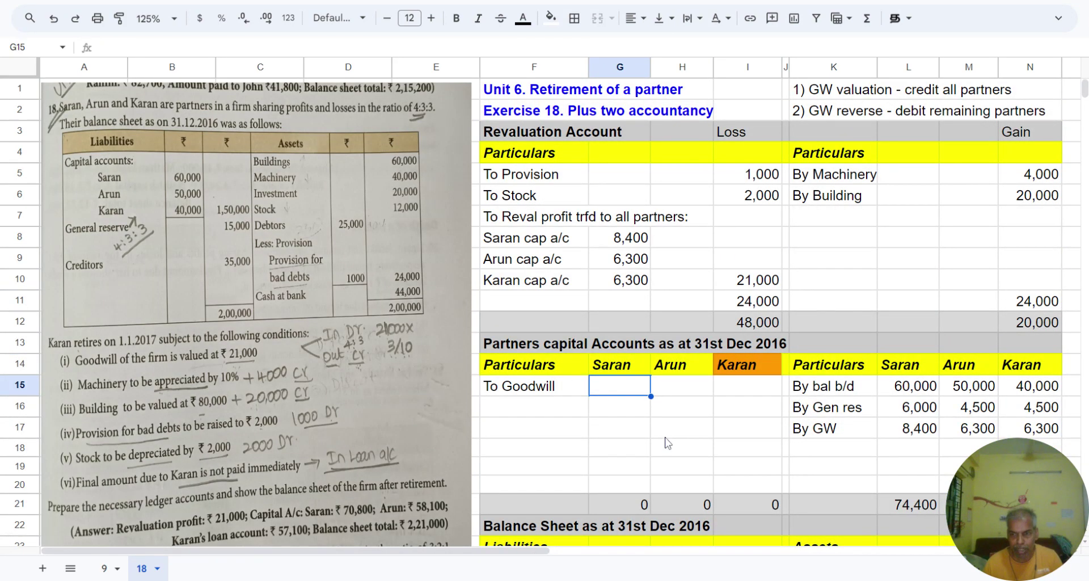
{"action": "scroll", "coordinate": [668, 442], "scroll_direction": "down", "scroll_amount": 2}
{"action": "type", "text": "="}
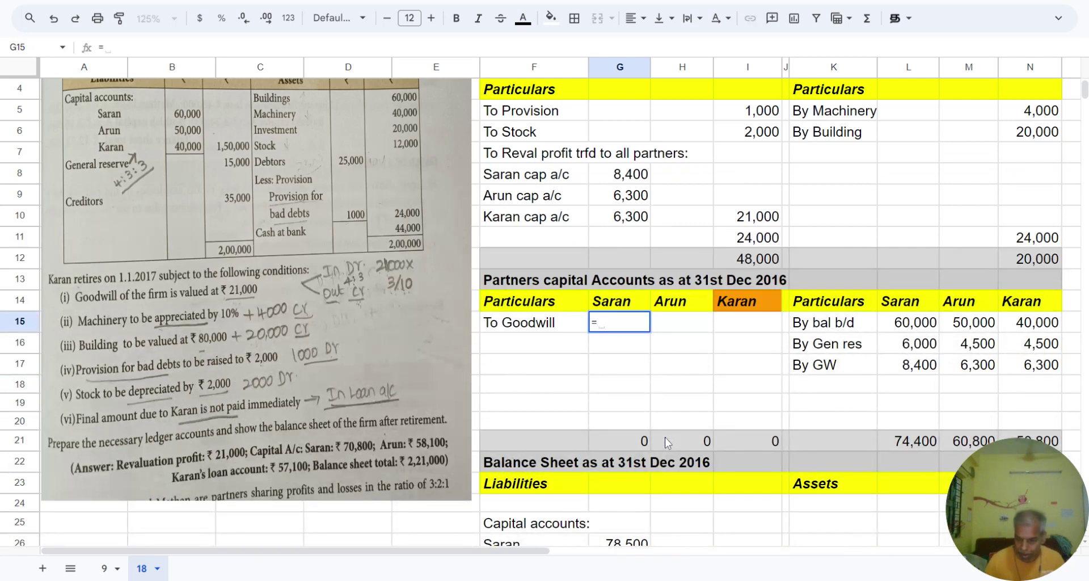
{"action": "type", "text": "21"}
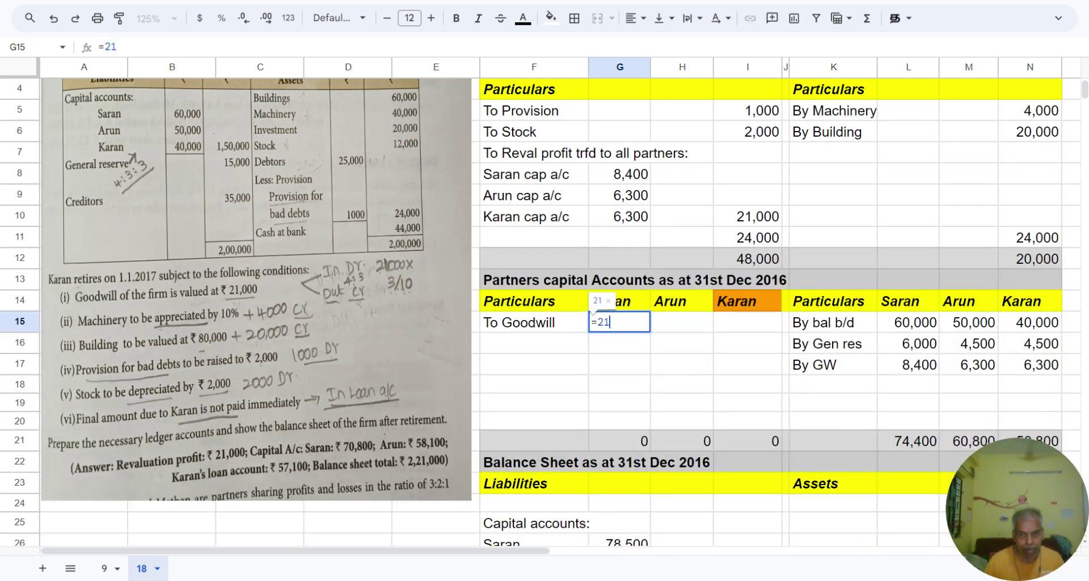
{"action": "type", "text": "000*4"}
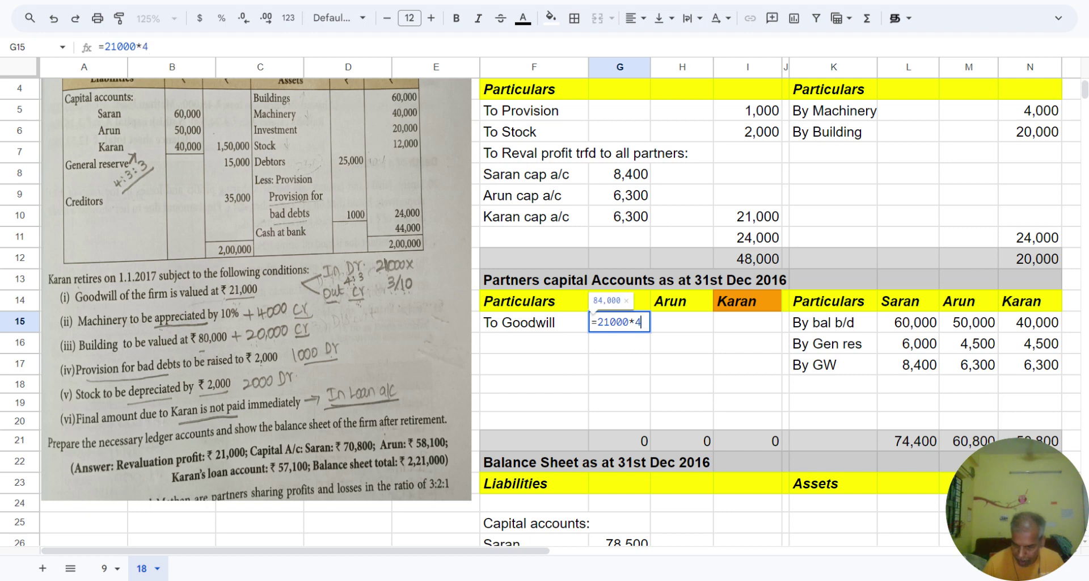
{"action": "type", "text": "/7"}
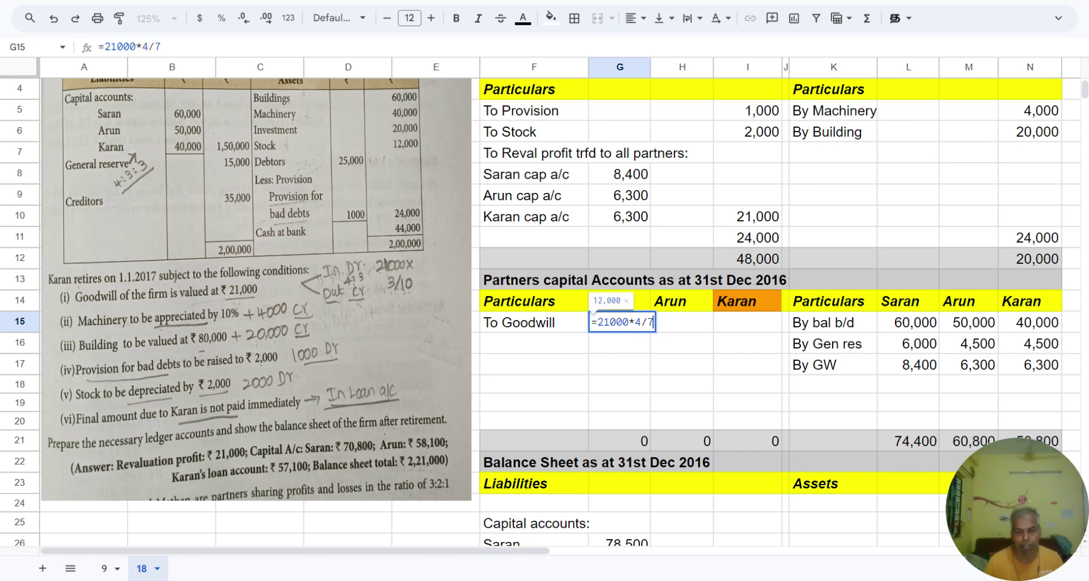
{"action": "key", "text": "Return"}
Calculate the second partner's goodwill debit in H15 with the formula =21000*3/7
{"action": "key", "text": "Up"}
{"action": "key", "text": "Right"}
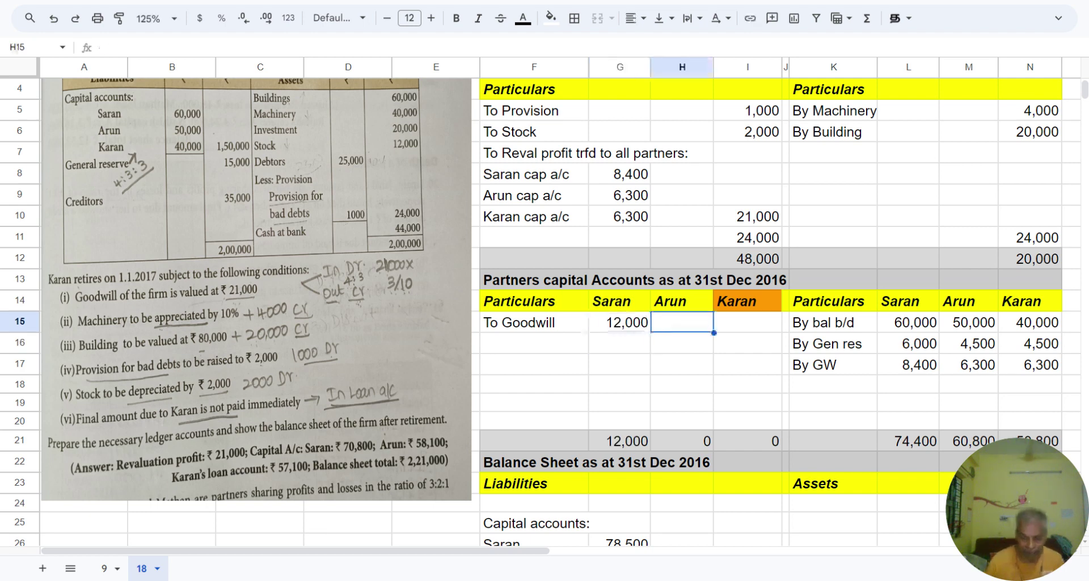
{"action": "type", "text": "="}
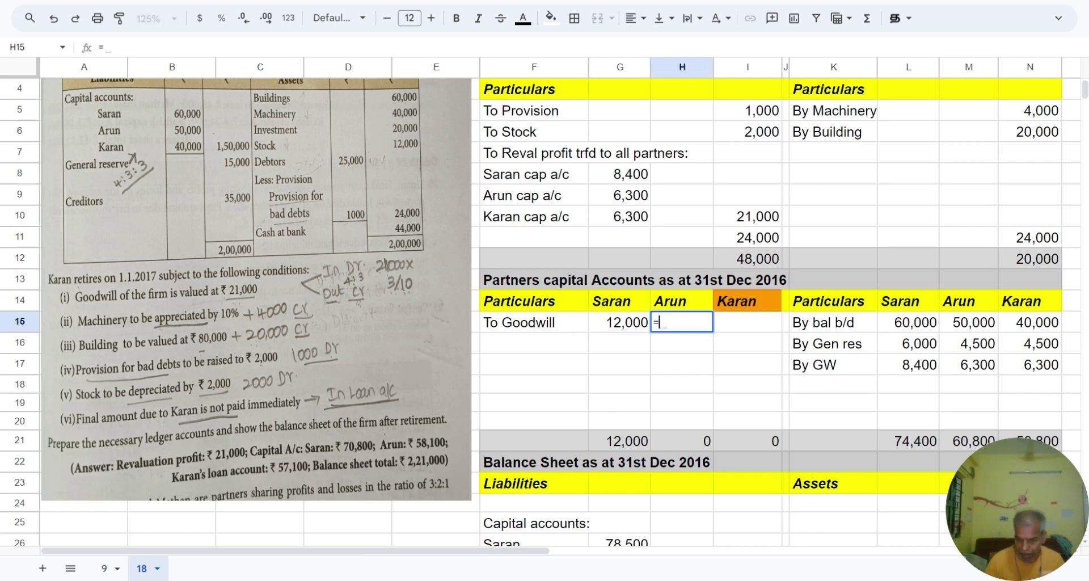
{"action": "type", "text": "21000*3/7"}
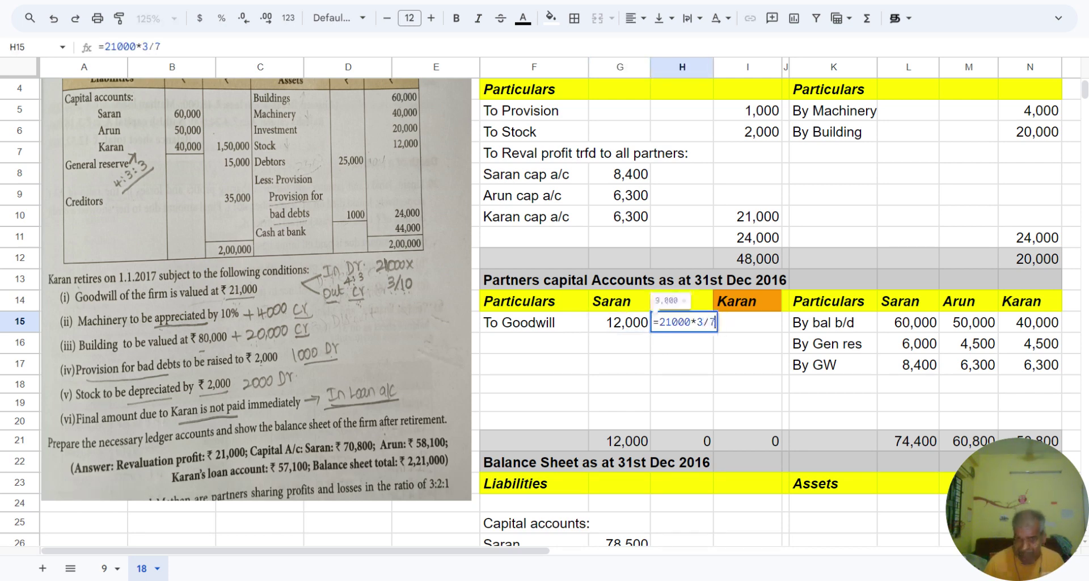
{"action": "key", "text": "Return"}
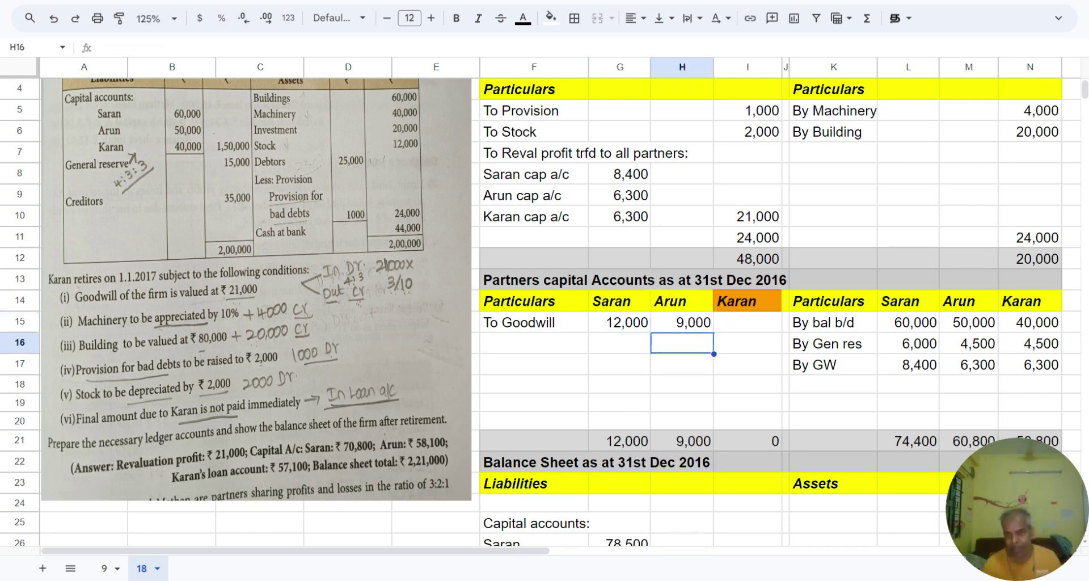
Enter 0 in I15 as the retiring partner's goodwill debit
{"action": "left_click", "coordinate": [747, 322]}
{"action": "type", "text": "0"}
{"action": "key", "text": "Return"}
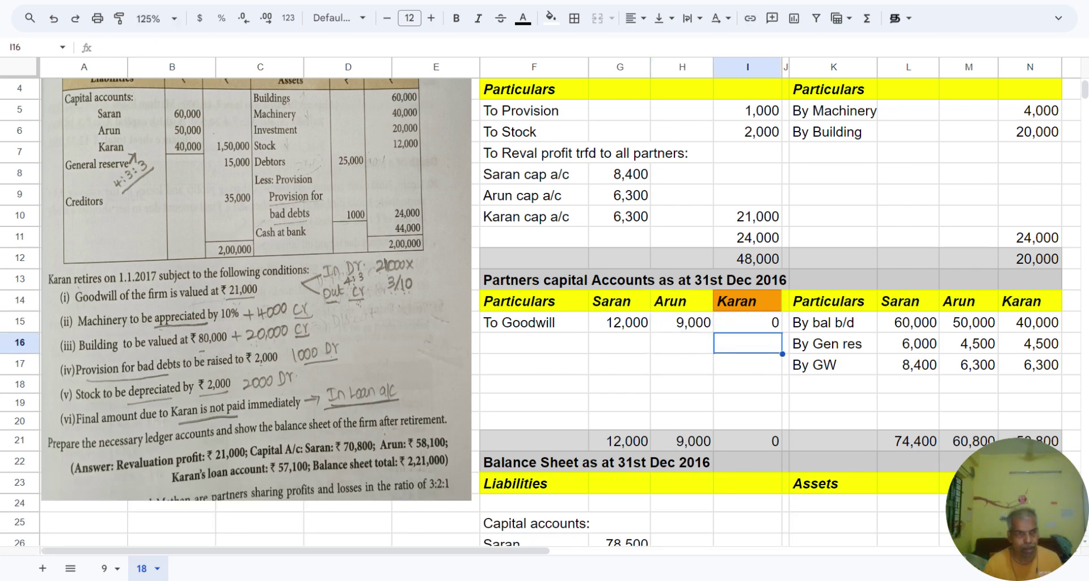
Enter "By Reval profit" in K18 to label the revaluation profit entry on the credit side of the capital accounts
{"action": "key", "text": "Down"}
{"action": "key", "text": "Down"}
{"action": "key", "text": "Down"}
{"action": "key", "text": "Right"}
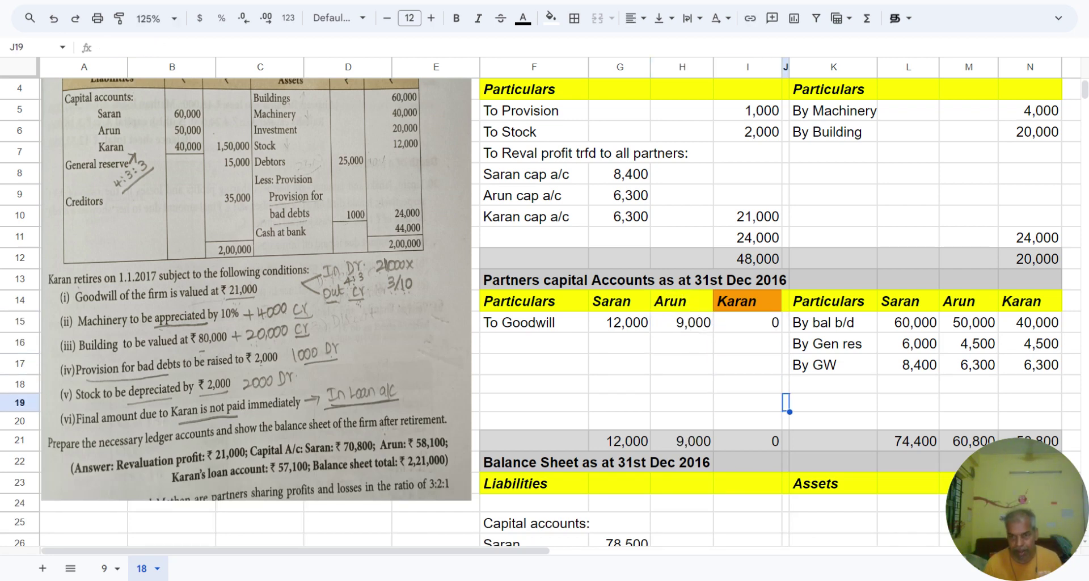
{"action": "key", "text": "Up"}
{"action": "key", "text": "Right"}
{"action": "type", "text": "By "}
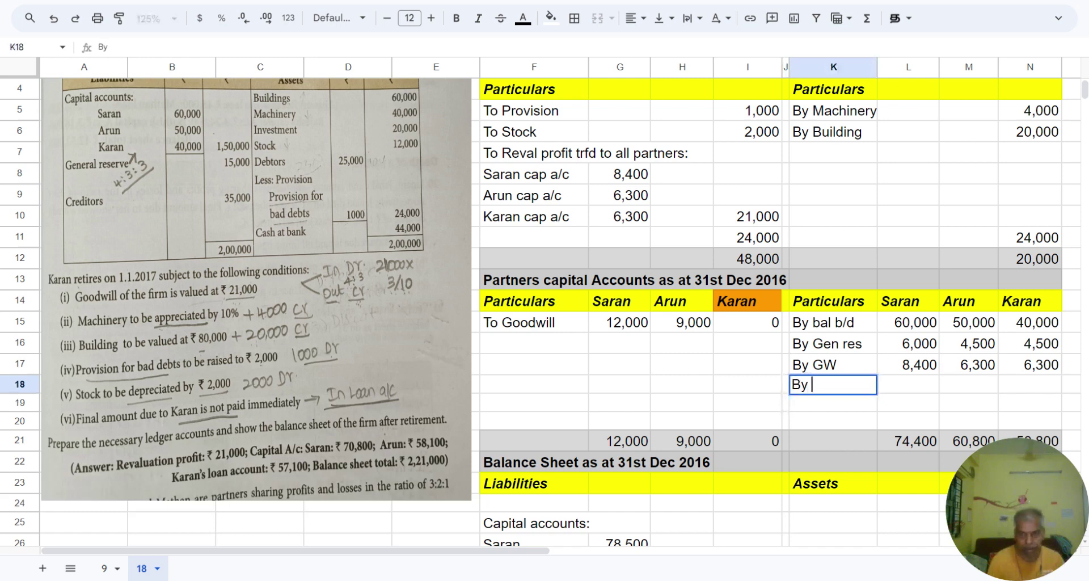
{"action": "type", "text": "Reval profit"}
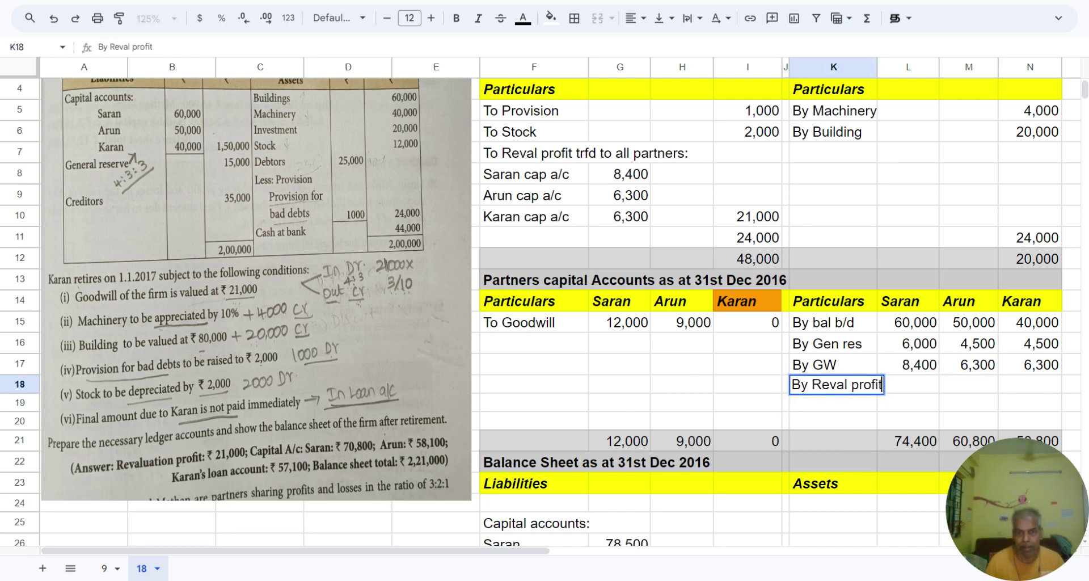
{"action": "key", "text": "Right"}
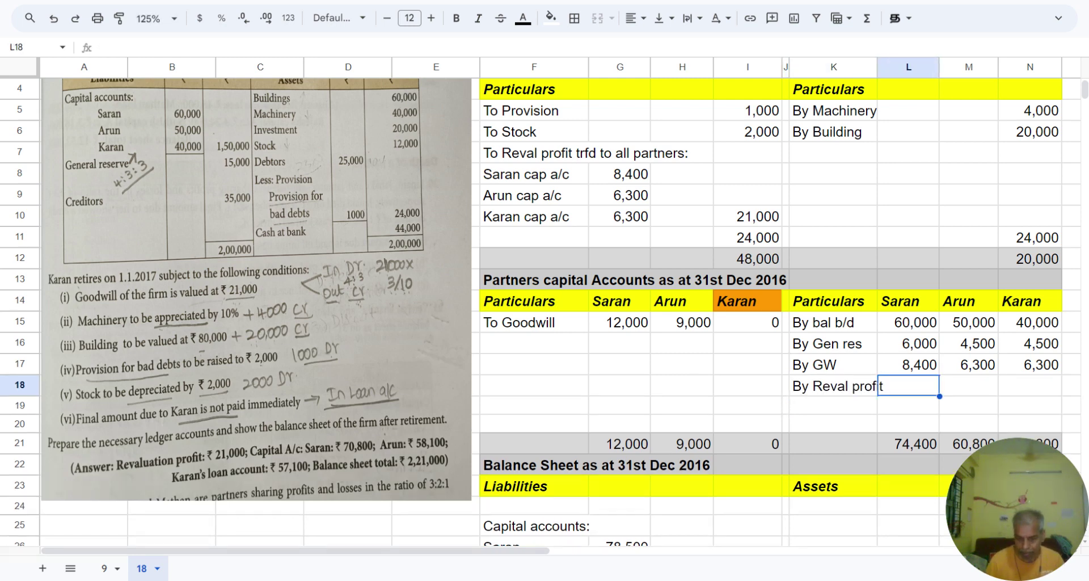
Enter the partners' revaluation profit shares as 8400 in L18, 6300 in M18 and 6300 in N18
{"action": "type", "text": "8400"}
{"action": "key", "text": "Right"}
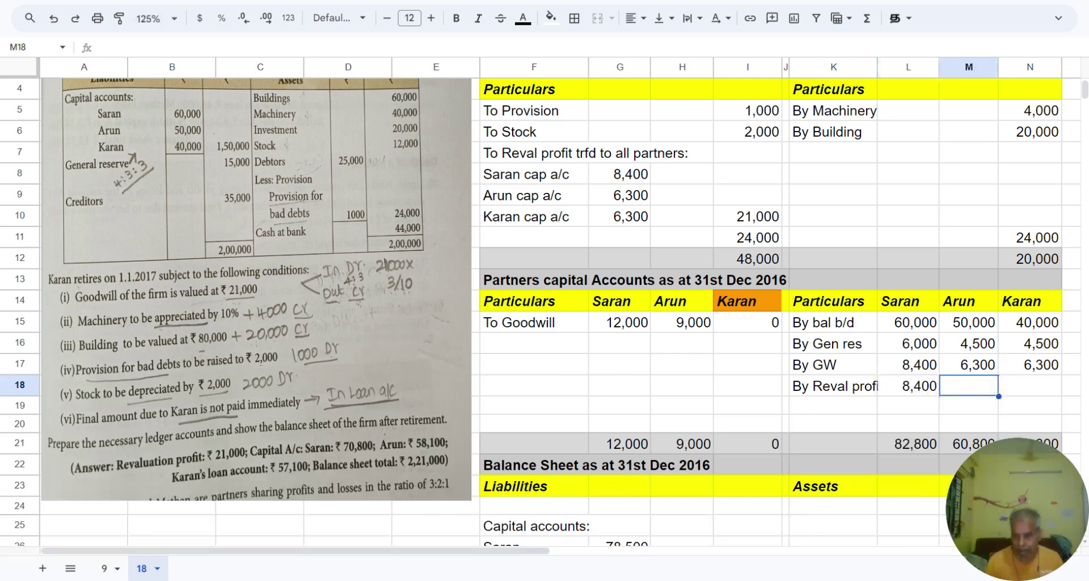
{"action": "type", "text": "6300"}
{"action": "key", "text": "Right"}
{"action": "type", "text": "6300"}
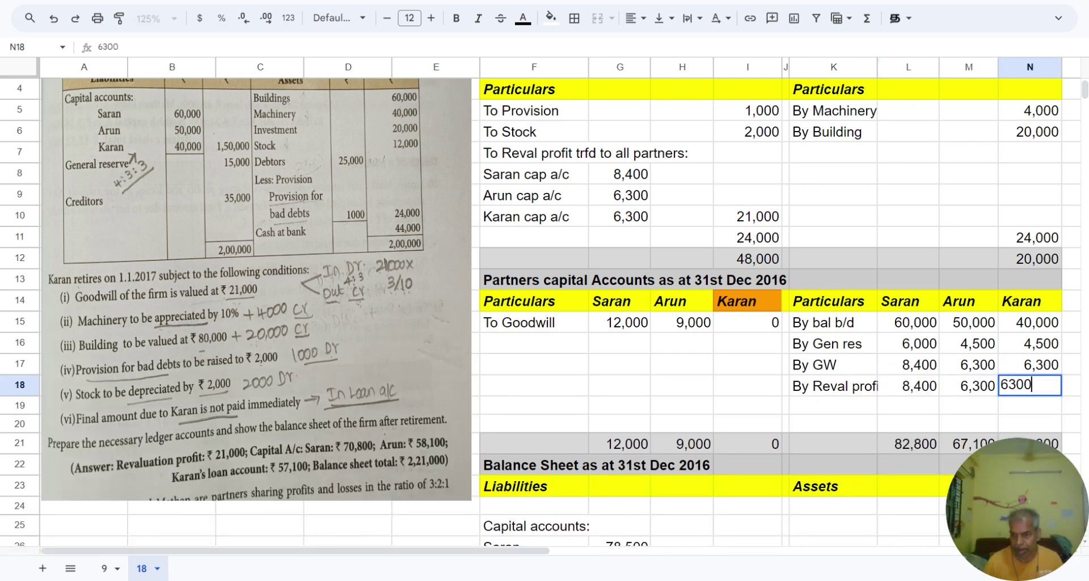
{"action": "key", "text": "Return"}
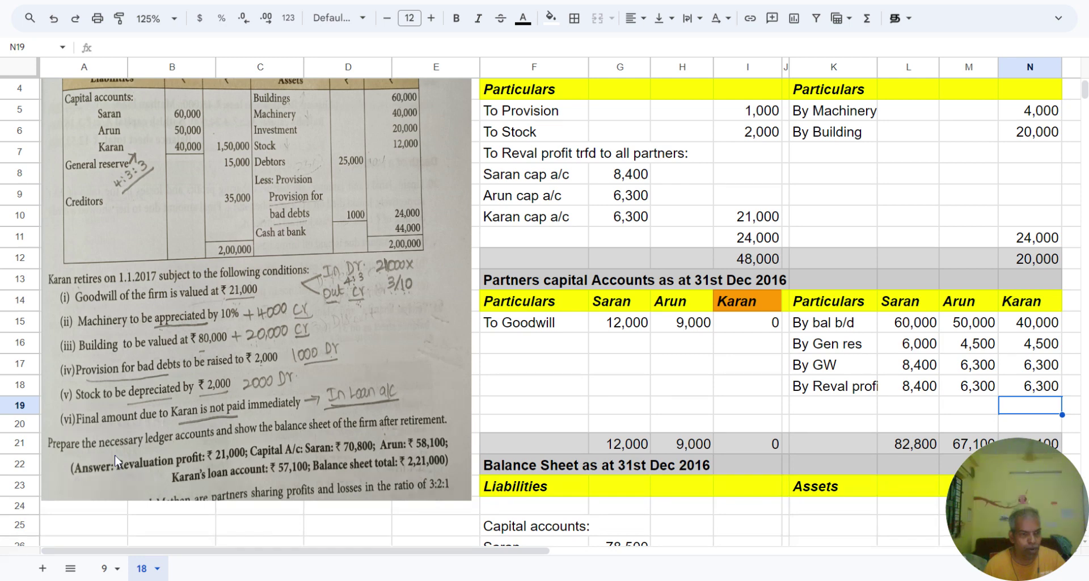
Enter "To trfd to loan a/c" in F17 on the debit side of the capital accounts
{"action": "left_click", "coordinate": [508, 369]}
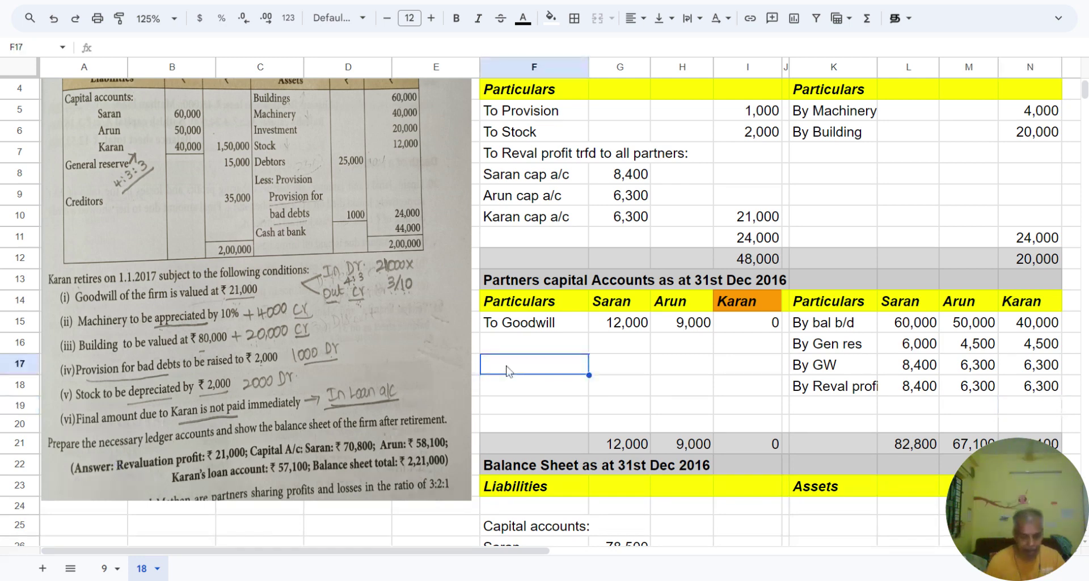
{"action": "type", "text": "To tr"}
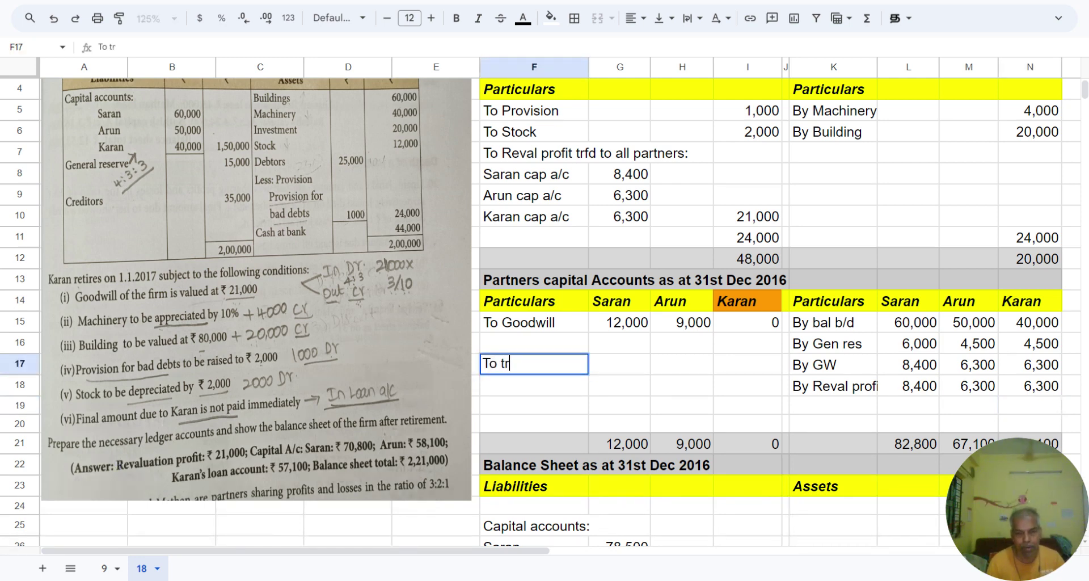
{"action": "type", "text": "fd to lo"}
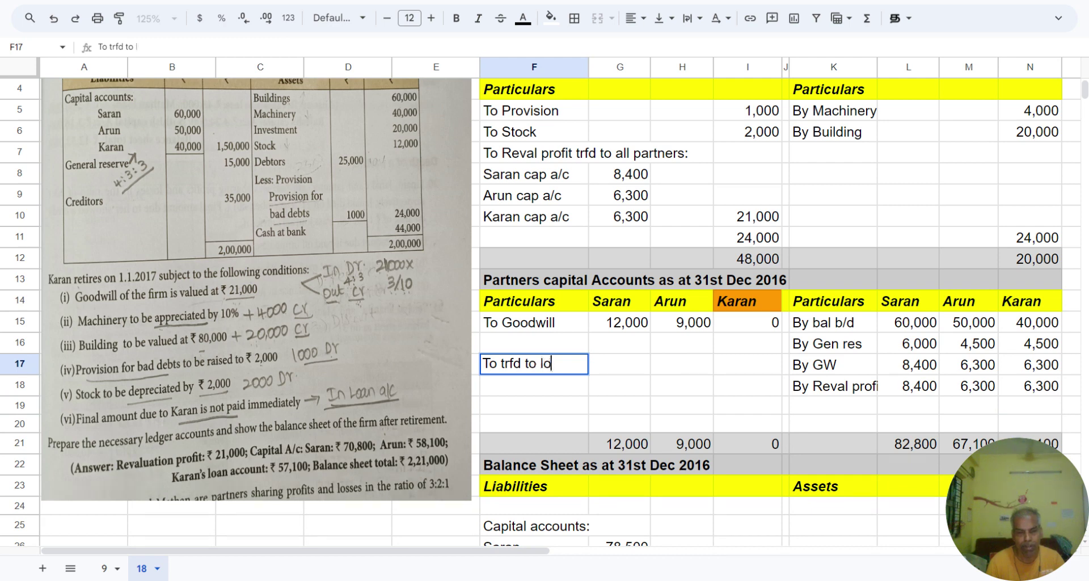
{"action": "type", "text": "an a/c"}
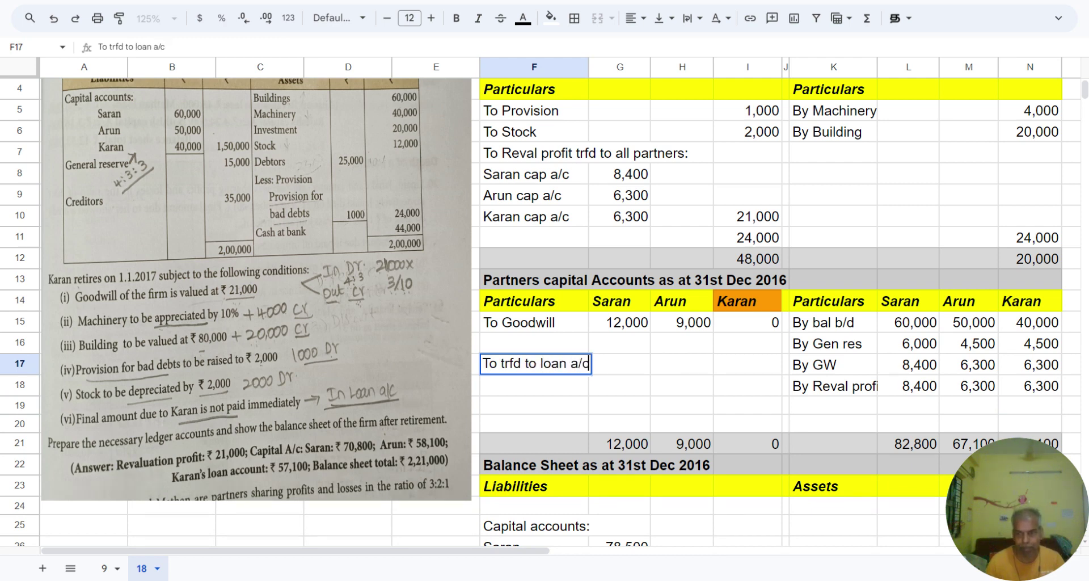
{"action": "key", "text": "Return"}
Copy the capital accounts' credit total formulas from L21:N21 into the debit totals G21:I21
{"action": "key", "text": "Down"}
{"action": "key", "text": "Down"}
{"action": "key", "text": "Down"}
{"action": "key", "text": "Right"}
{"action": "key", "text": "Right"}
{"action": "key", "text": "Right"}
{"action": "key", "text": "Right"}
{"action": "key", "text": "Right"}
{"action": "key", "text": "Right"}
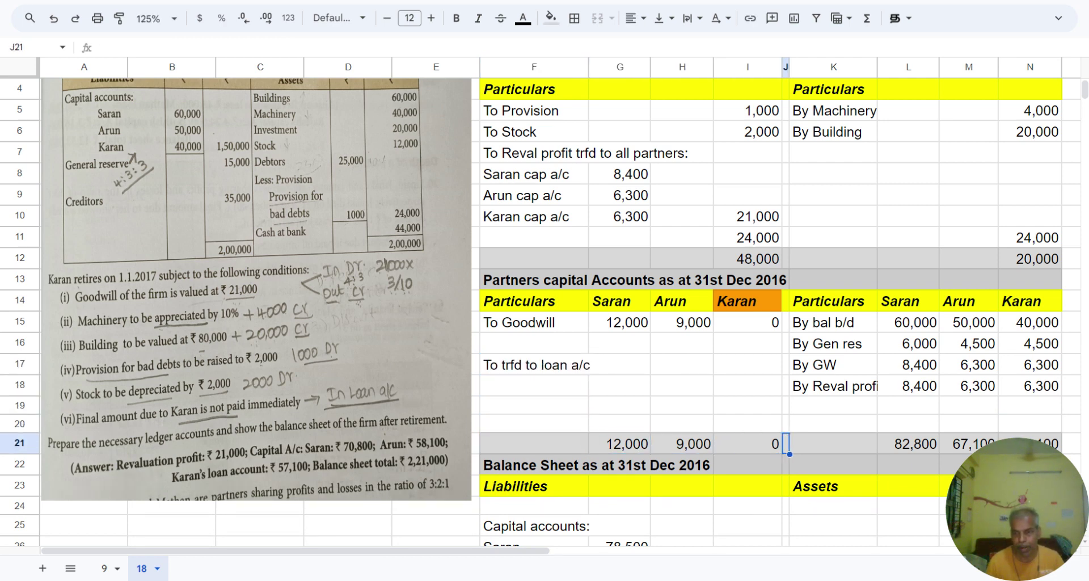
{"action": "key", "text": "Return"}
{"action": "key", "text": "Escape"}
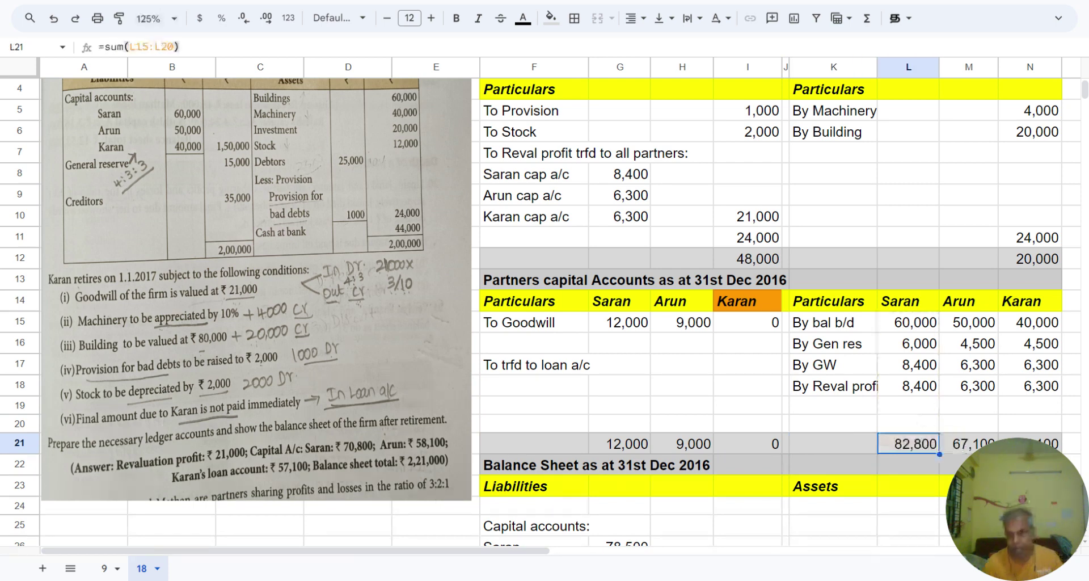
{"action": "scroll", "coordinate": [590, 377], "scroll_direction": "down", "scroll_amount": 1}
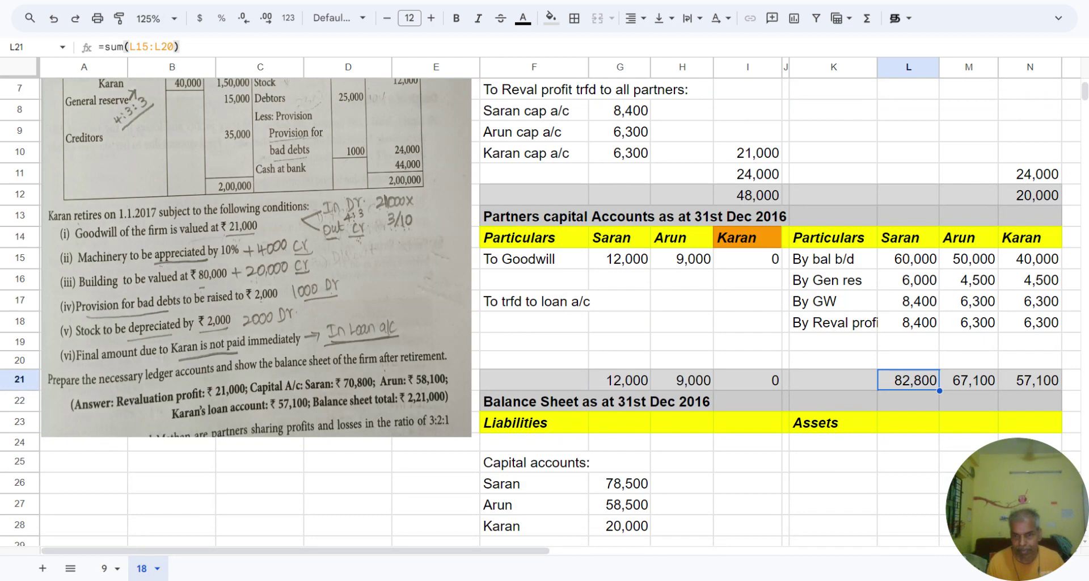
{"action": "key", "text": "shift+Right"}
{"action": "key", "text": "shift+Right"}
{"action": "key", "text": "ctrl+c"}
{"action": "key", "text": "Left"}
{"action": "key", "text": "Left"}
{"action": "key", "text": "Left"}
{"action": "key", "text": "Left"}
{"action": "key", "text": "Left"}
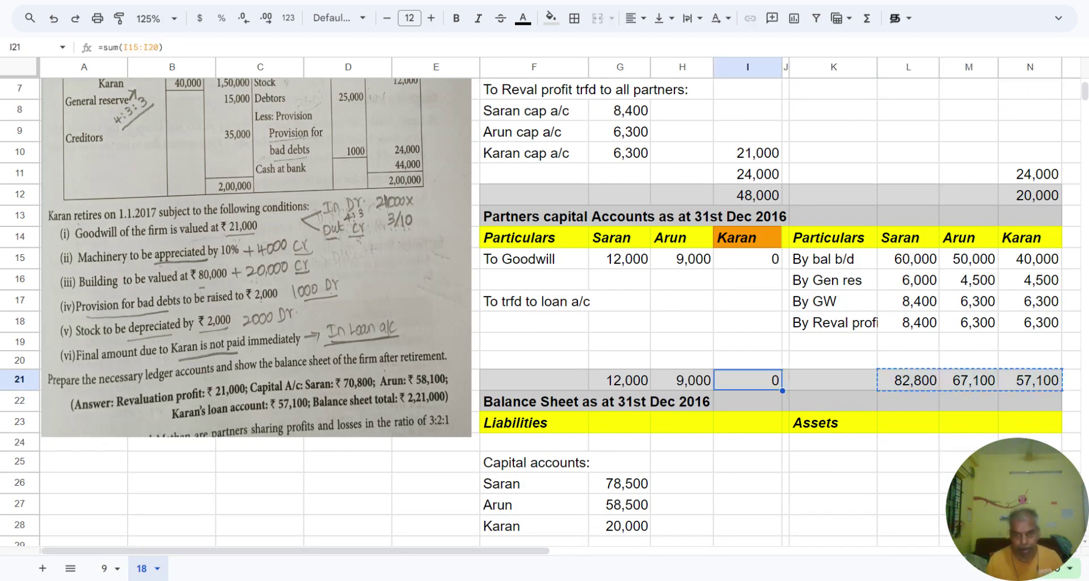
{"action": "key", "text": "ctrl+v"}
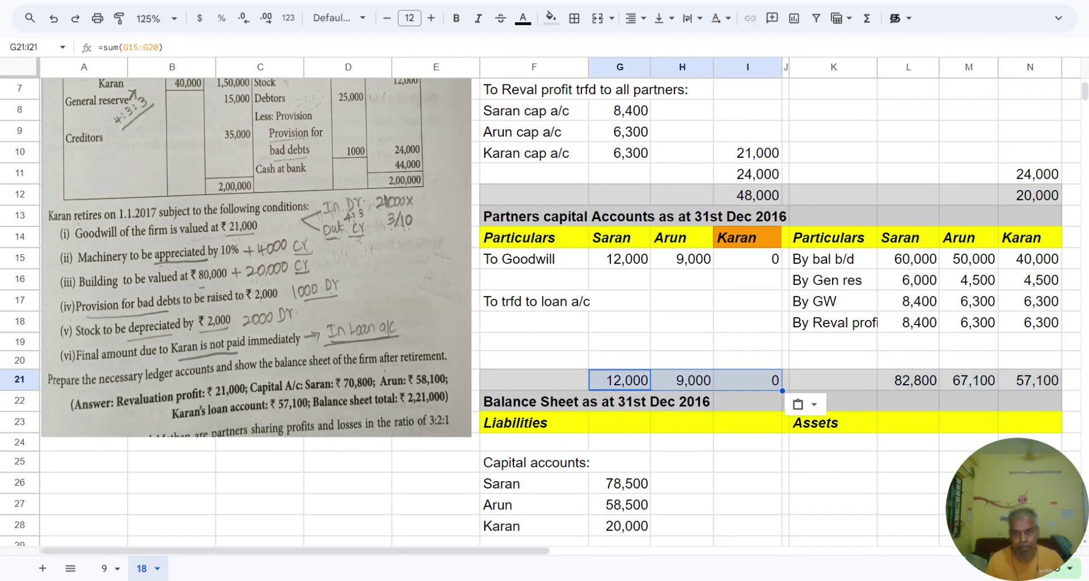
{"action": "key", "text": "shift+Left"}
{"action": "key", "text": "shift+Left"}
{"action": "key", "text": "Up"}
{"action": "key", "text": "Up"}
{"action": "key", "text": "Up"}
{"action": "key", "text": "Up"}
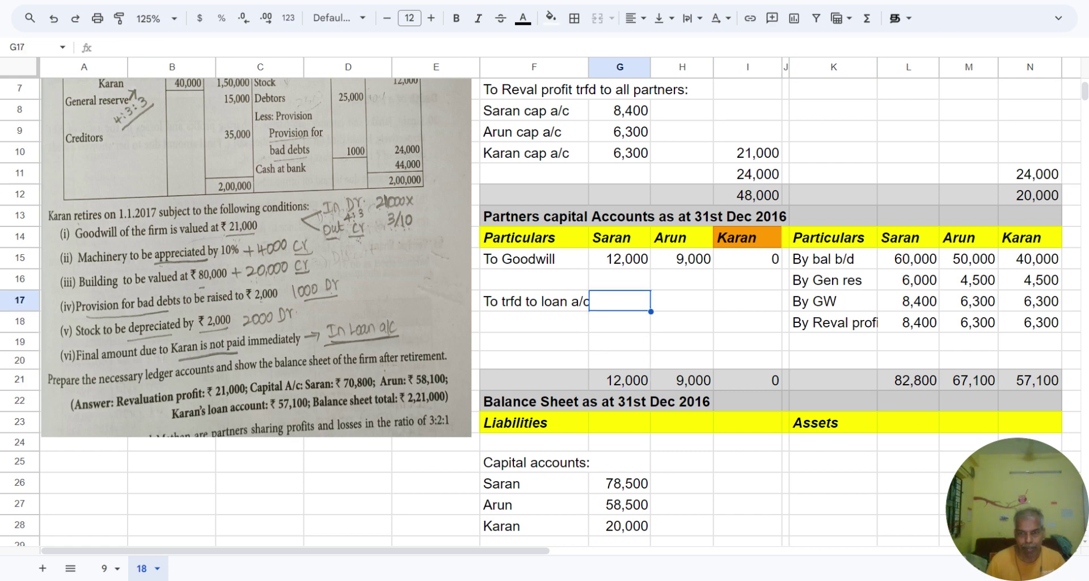
{"action": "type", "text": "=828"}
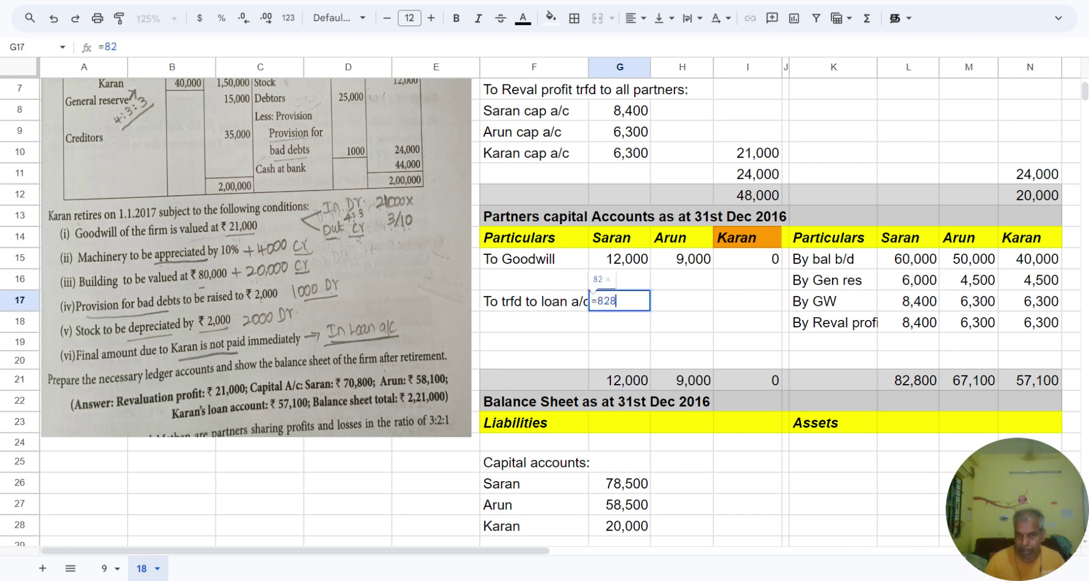
{"action": "type", "text": "00-12000"}
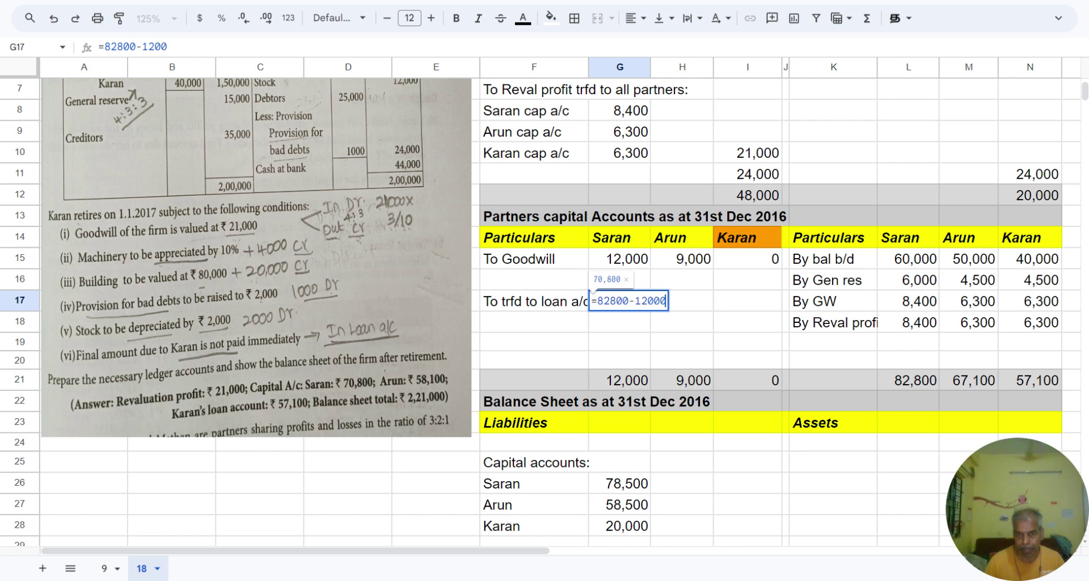
{"action": "key", "text": "Return"}
Calculate the second partner's closing capital balance in H17 with the formula =67100-9000
{"action": "left_click", "coordinate": [682, 301]}
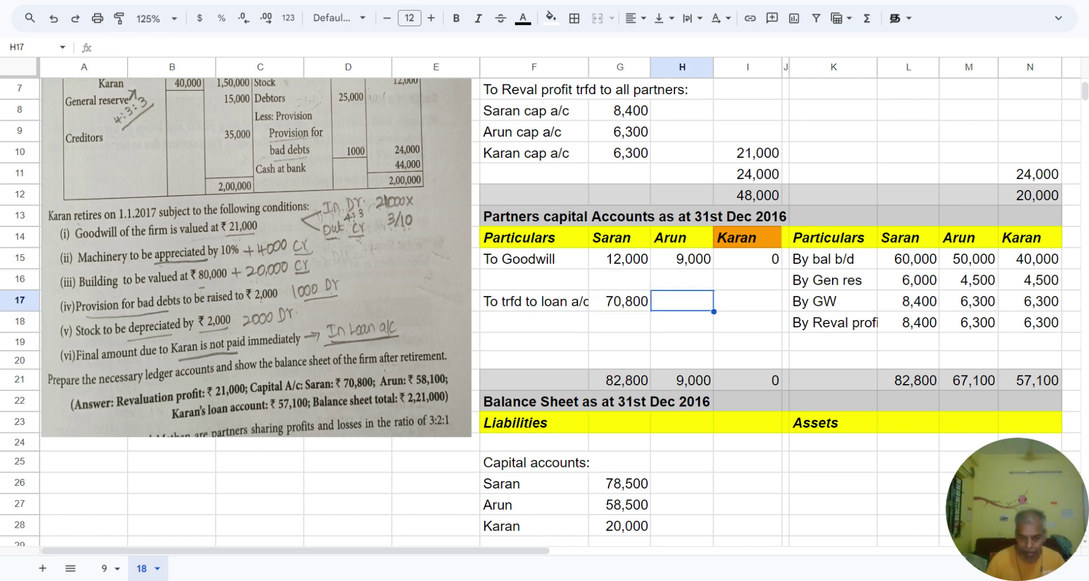
{"action": "type", "text": "=67100"}
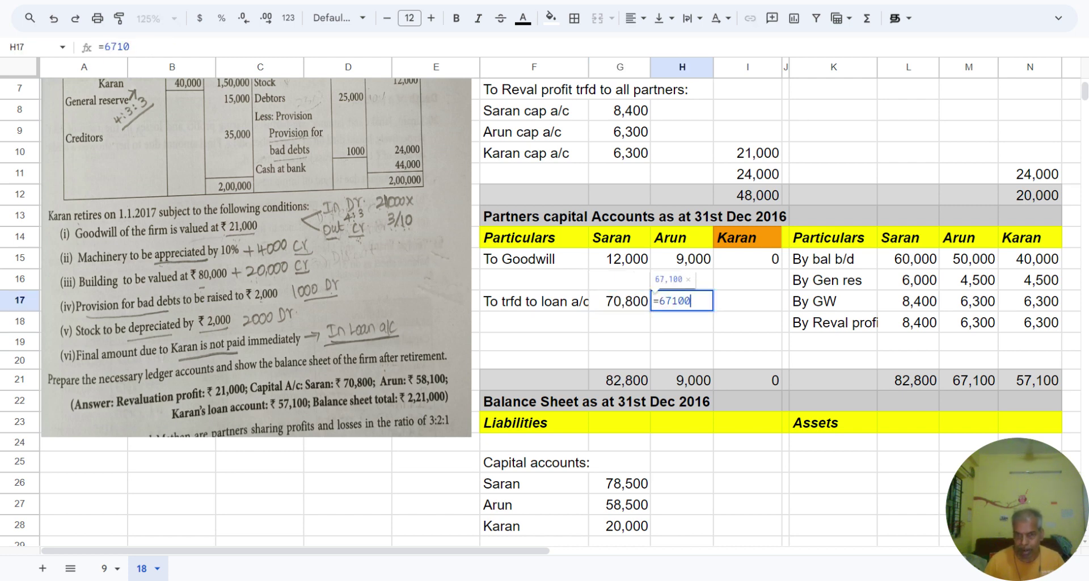
{"action": "type", "text": "-9000"}
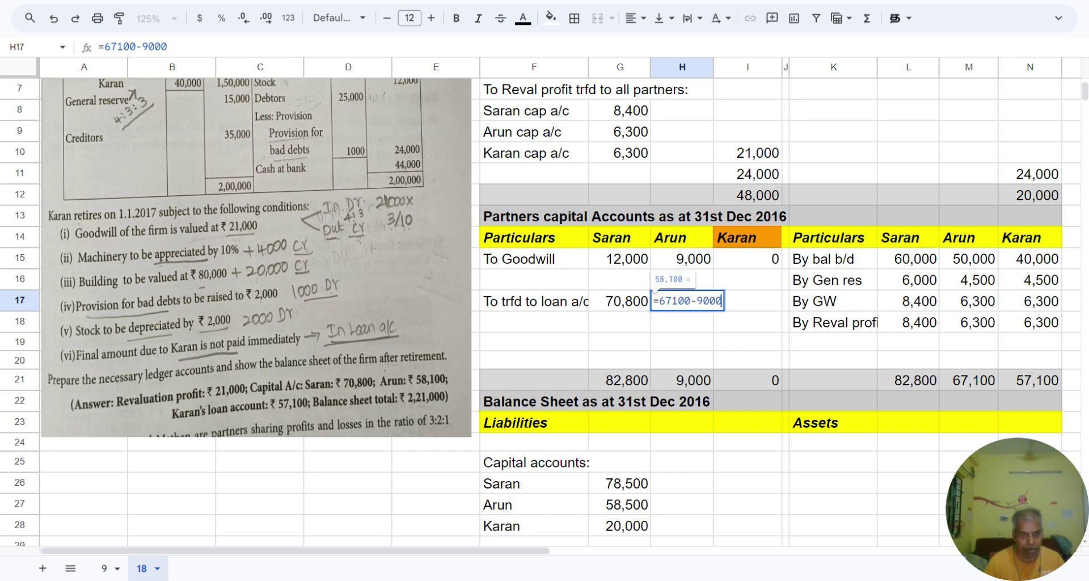
{"action": "key", "text": "Return"}
Enter 57100 in I17 as the retiring partner's amount transferred to the loan account
{"action": "left_click", "coordinate": [683, 301]}
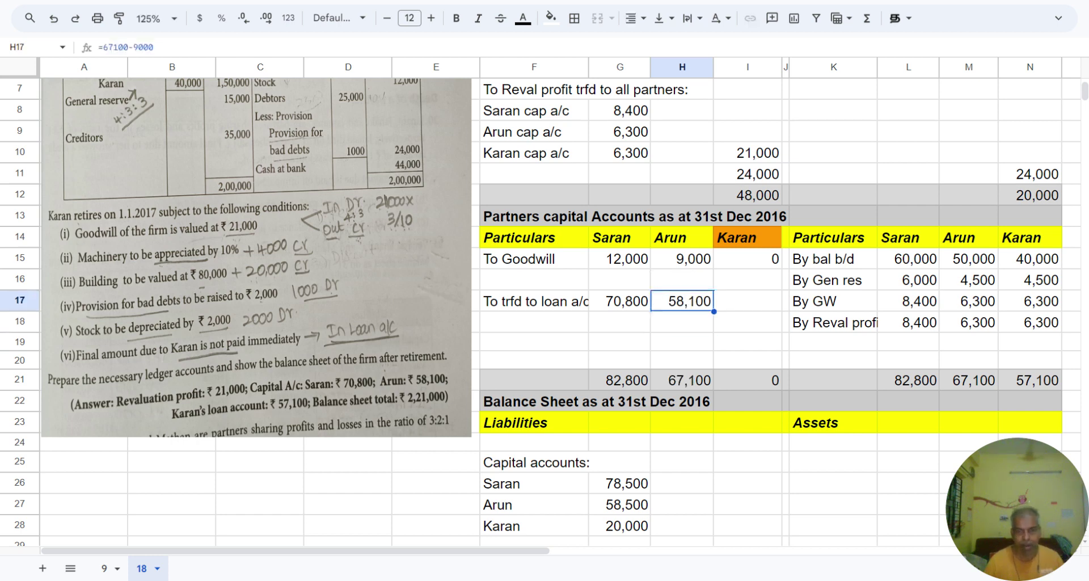
{"action": "left_click", "coordinate": [747, 300]}
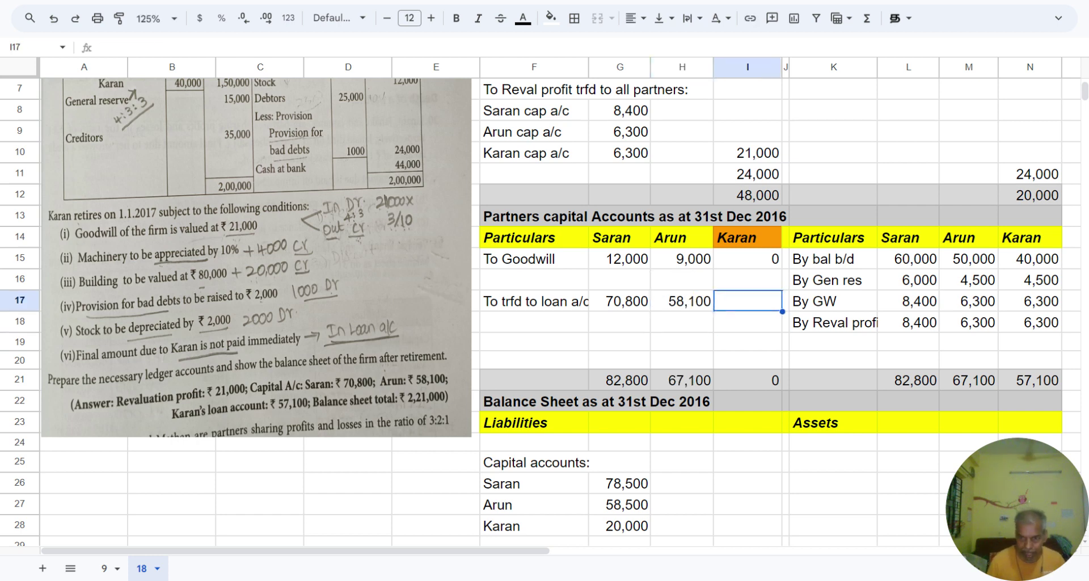
{"action": "type", "text": "57100"}
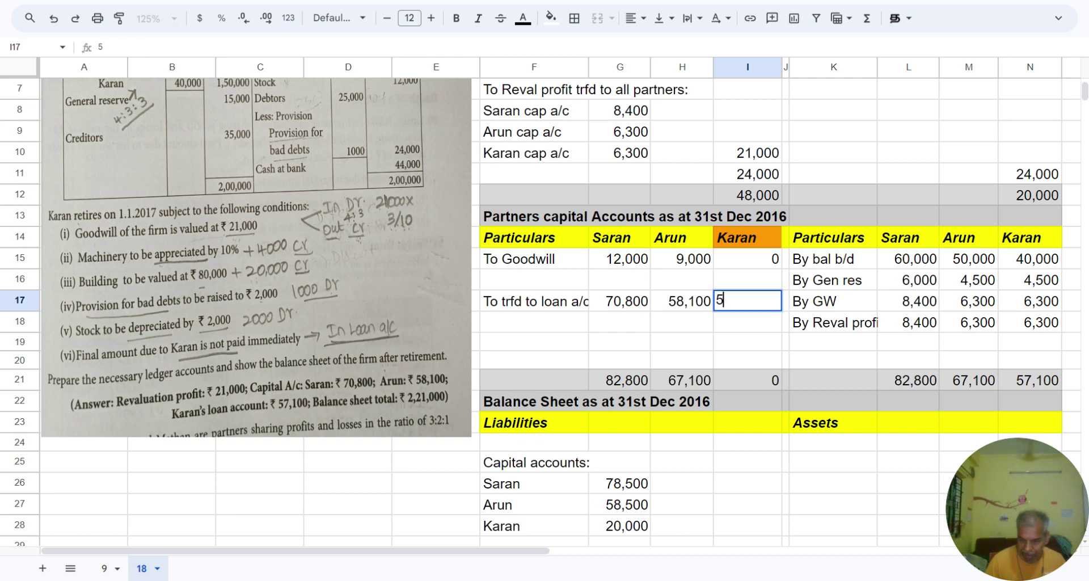
{"action": "key", "text": "Return"}
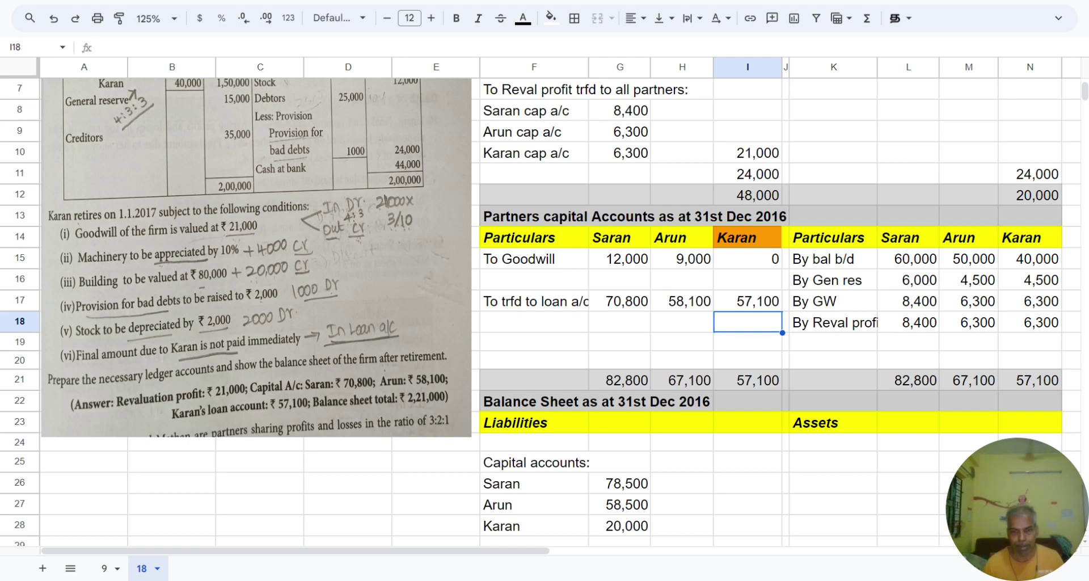
Link the continuing partners' balance sheet capitals to the capital accounts, with G26 referring to G17 and G27 to H17
{"action": "scroll", "coordinate": [594, 383], "scroll_direction": "down", "scroll_amount": 2}
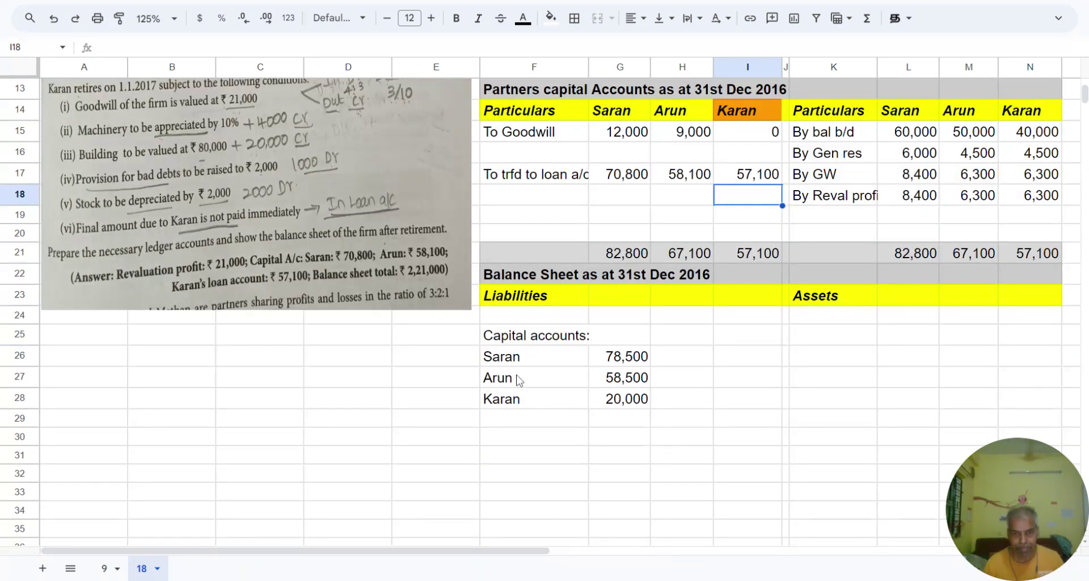
{"action": "left_click", "coordinate": [624, 363]}
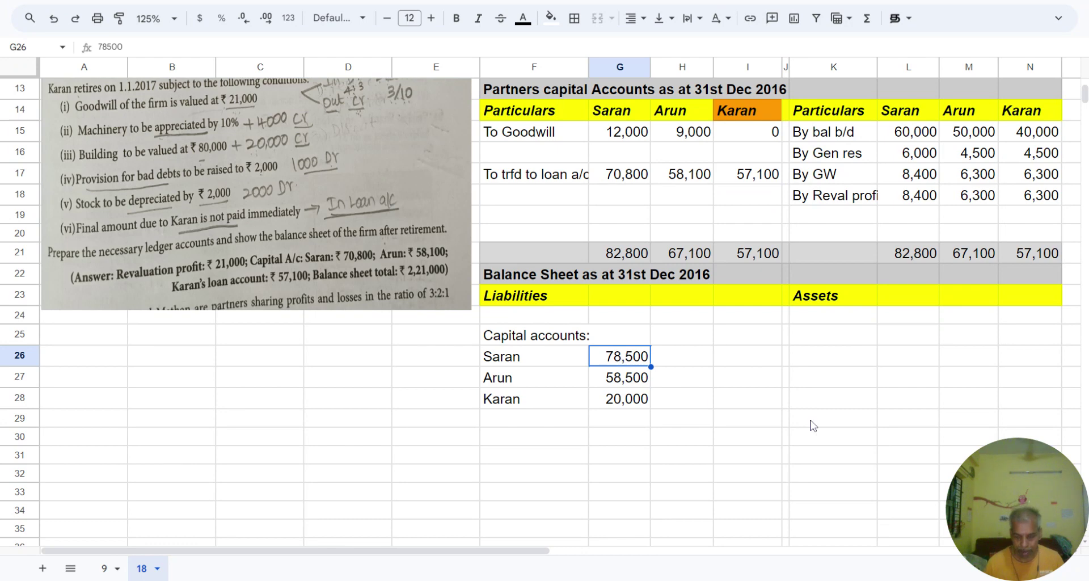
{"action": "type", "text": "="}
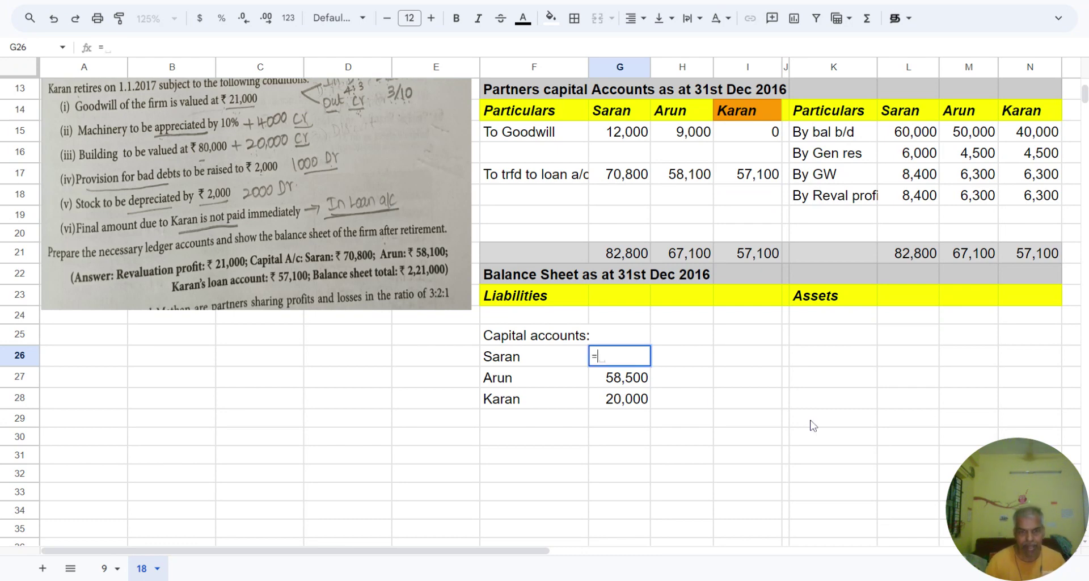
{"action": "left_click", "coordinate": [627, 181]}
{"action": "key", "text": "Return"}
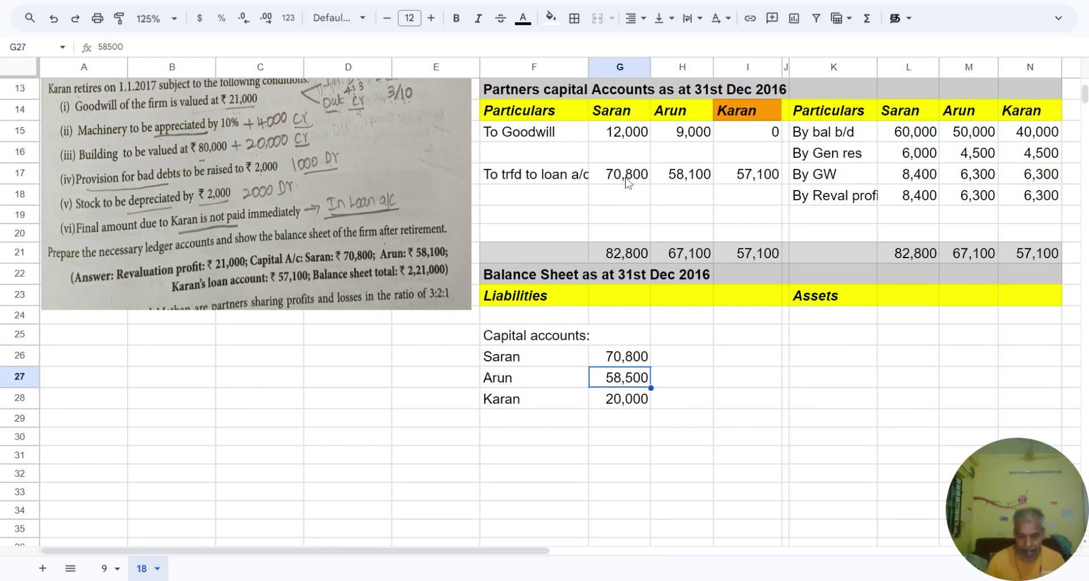
{"action": "type", "text": "="}
{"action": "left_click", "coordinate": [680, 179]}
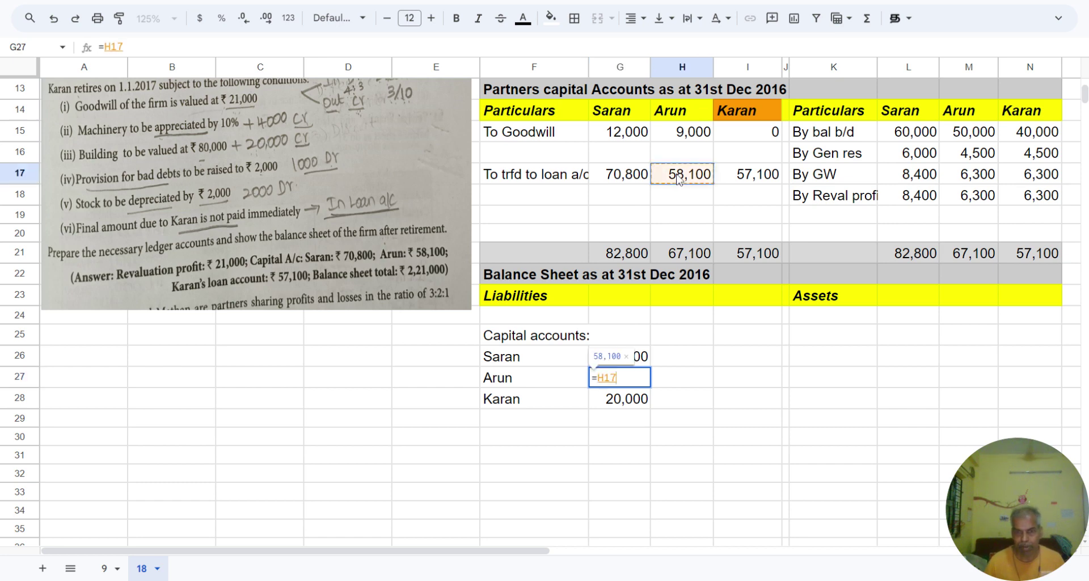
{"action": "key", "text": "Return"}
Clear the retiring partner's name and capital amount from F28:G28 in the balance sheet
{"action": "key", "text": "Left"}
{"action": "key", "text": "shift+Right"}
{"action": "key", "text": "Delete"}
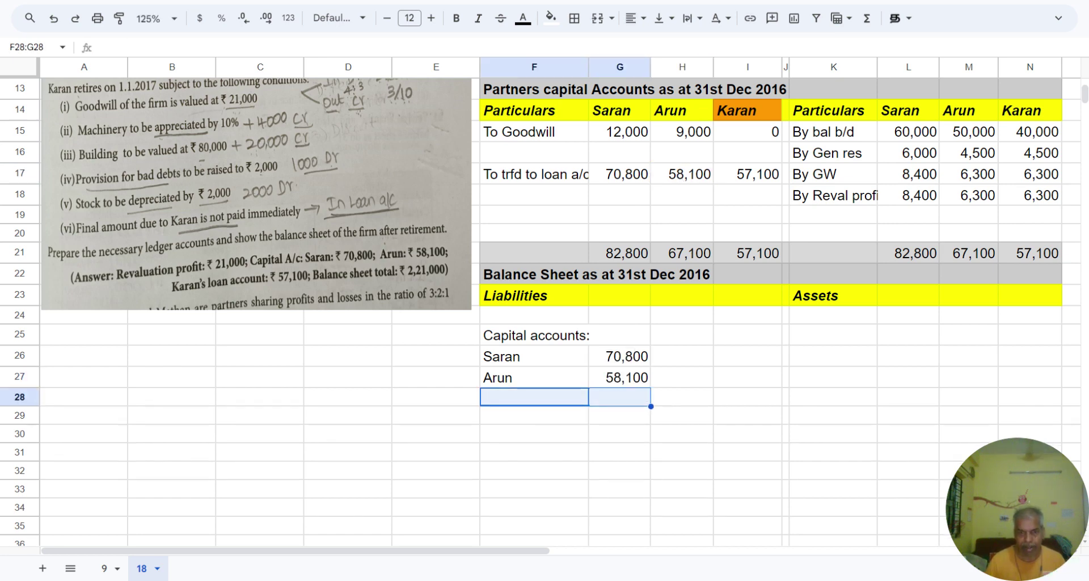
Label F29 as the loan due to the retiring partner and enter 57100 in I29
{"action": "key", "text": "Down"}
{"action": "key", "text": "Down"}
{"action": "key", "text": "Up"}
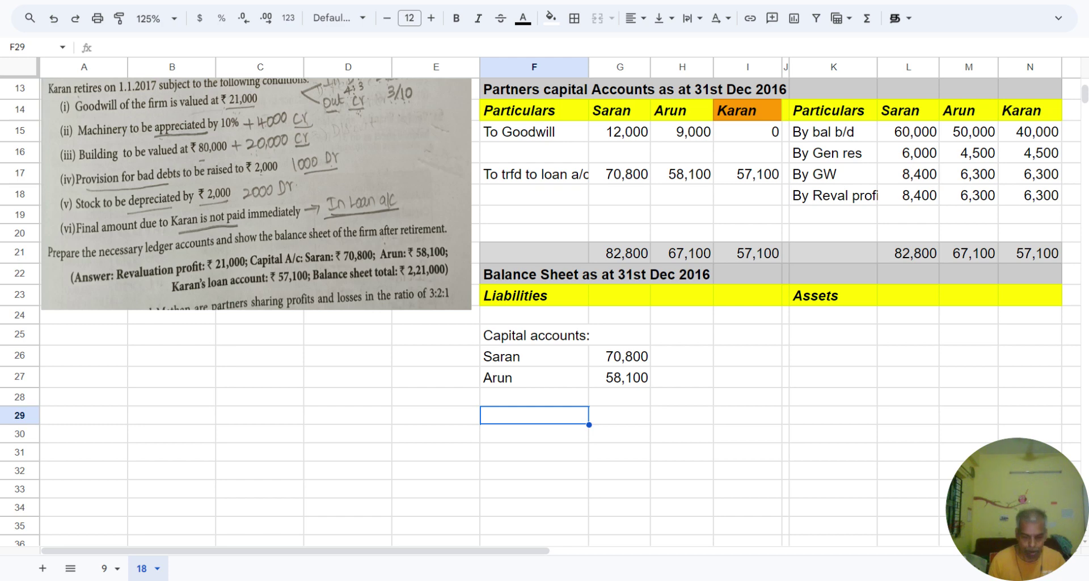
{"action": "type", "text": "Loan"}
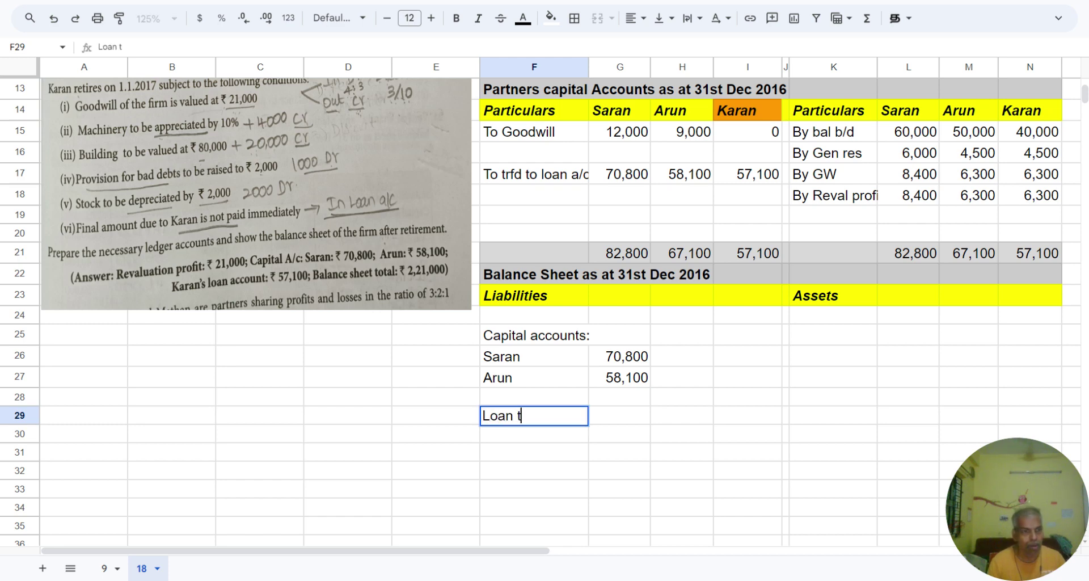
{"action": "type", "text": " due to Karan"}
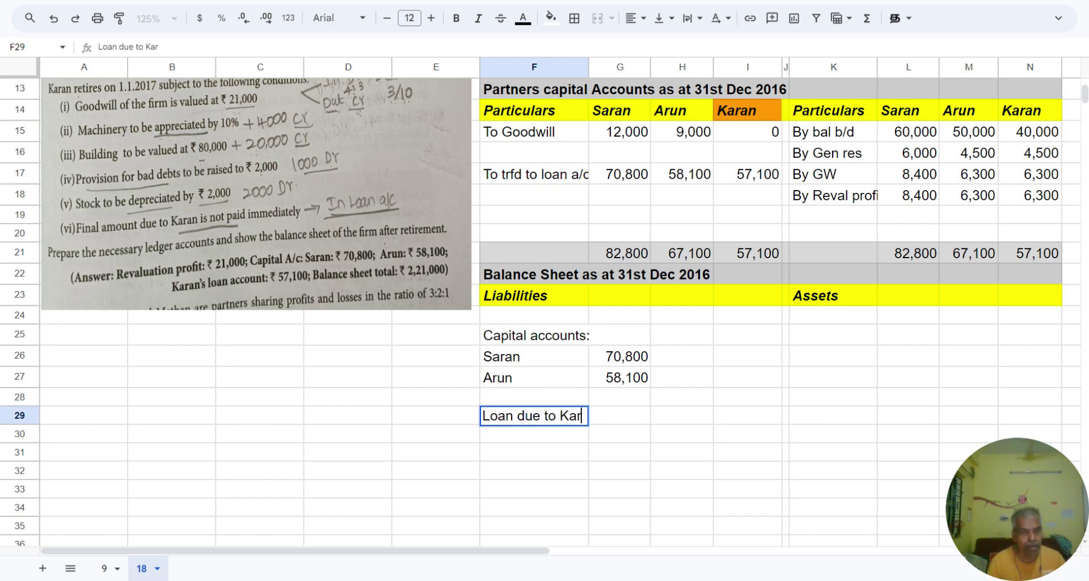
{"action": "key", "text": "Tab"}
{"action": "key", "text": "Tab"}
{"action": "key", "text": "Tab"}
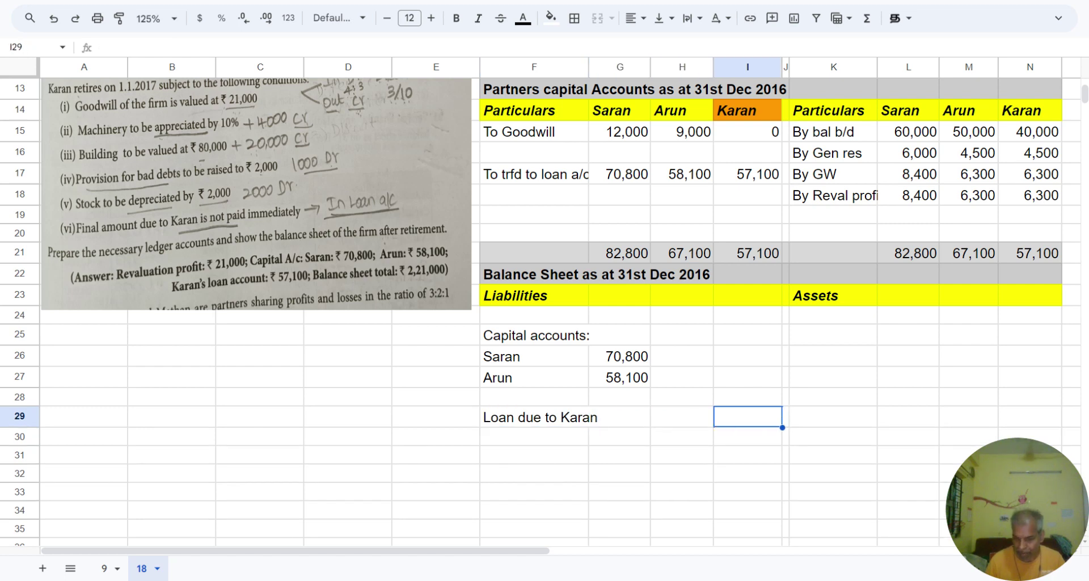
{"action": "type", "text": "57100"}
{"action": "key", "text": "Return"}
Total the continuing partners' capitals in I27 by adding G27 and G26
{"action": "key", "text": "Up"}
{"action": "key", "text": "Up"}
{"action": "key", "text": "Up"}
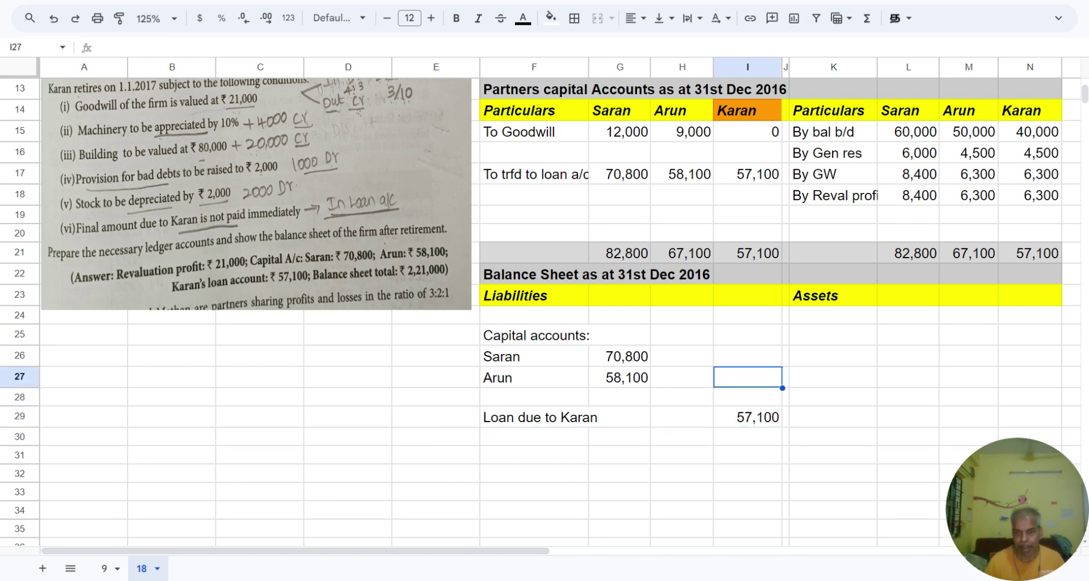
{"action": "type", "text": "=G27+G26"}
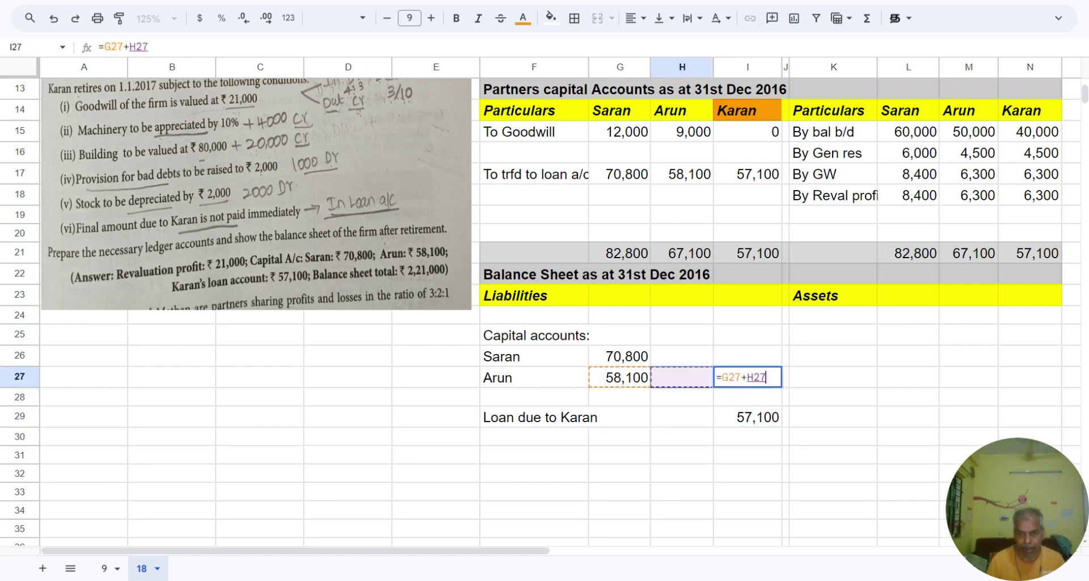
{"action": "key", "text": "Return"}
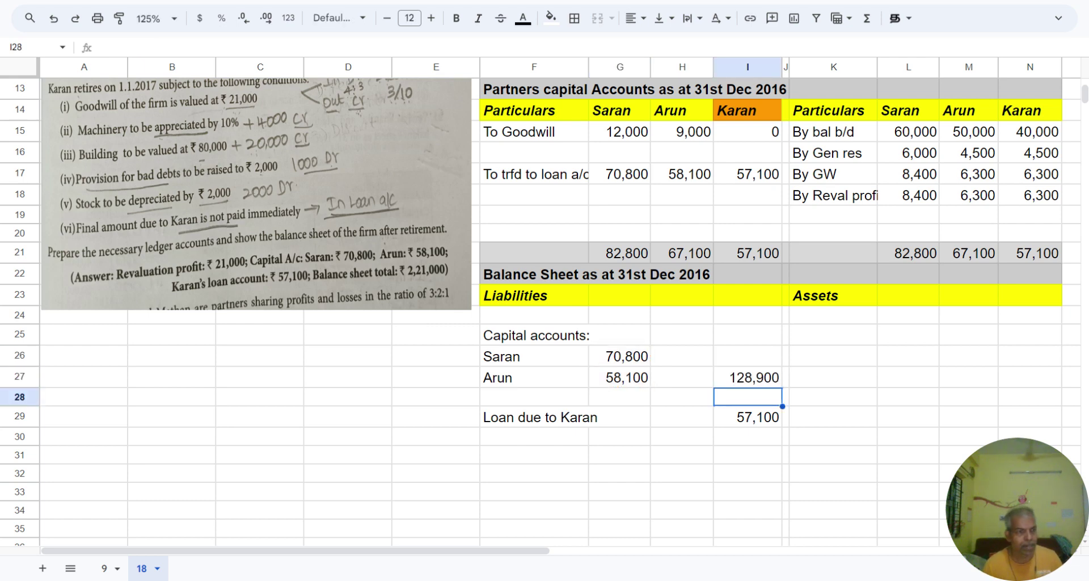
Add Creditors in F30 on the liabilities side of the balance sheet with 35000 in I30
{"action": "scroll", "coordinate": [278, 247], "scroll_direction": "up", "scroll_amount": 3}
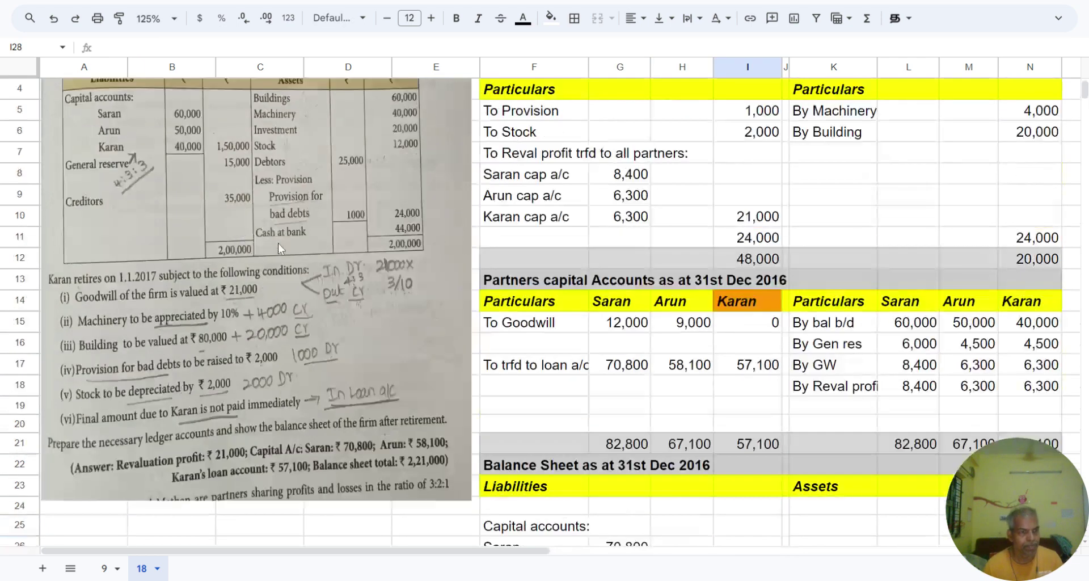
{"action": "scroll", "coordinate": [397, 328], "scroll_direction": "down", "scroll_amount": 2}
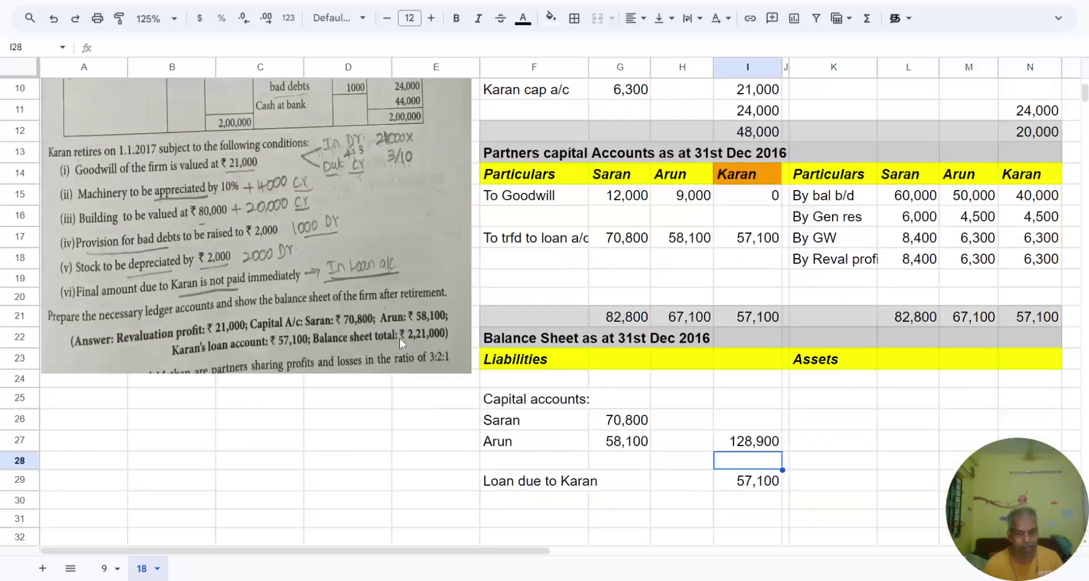
{"action": "left_click", "coordinate": [509, 501]}
{"action": "type", "text": "C"}
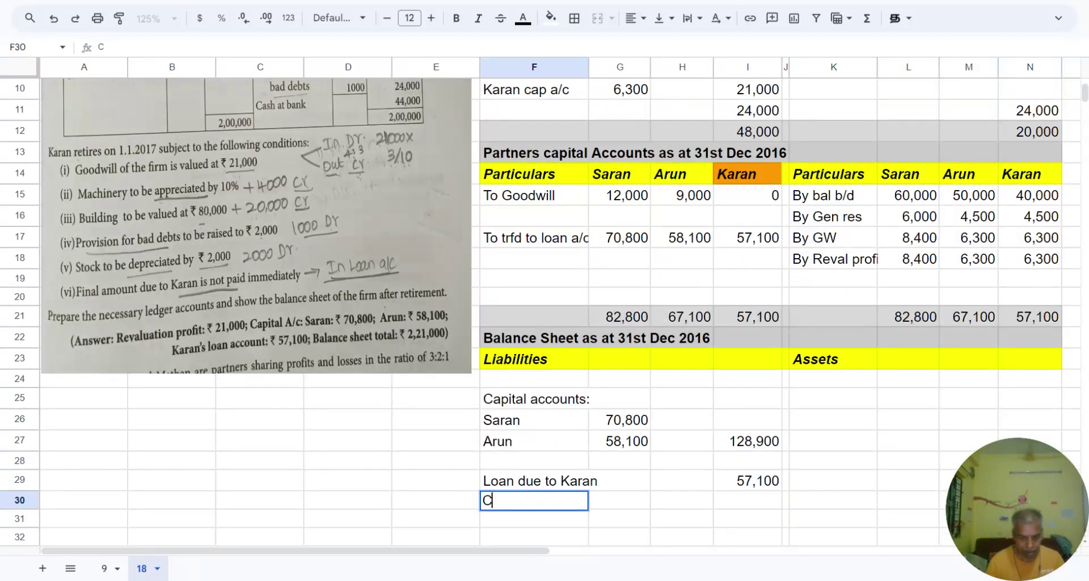
{"action": "type", "text": "reditors"}
{"action": "key", "text": "Tab"}
{"action": "key", "text": "Tab"}
{"action": "key", "text": "Tab"}
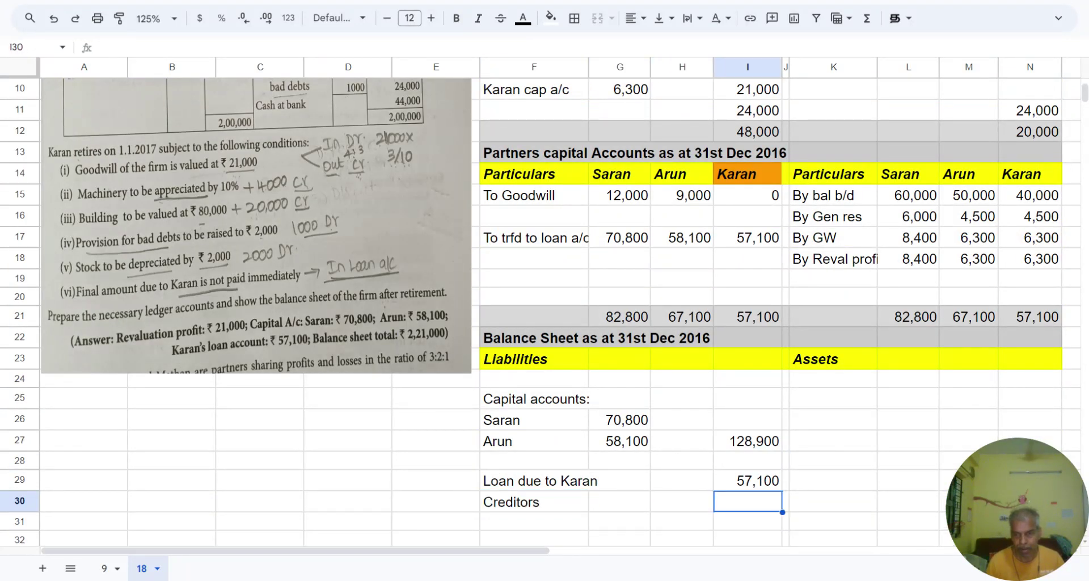
{"action": "type", "text": "35,0"}
{"action": "type", "text": "000"}
{"action": "key", "text": "Return"}
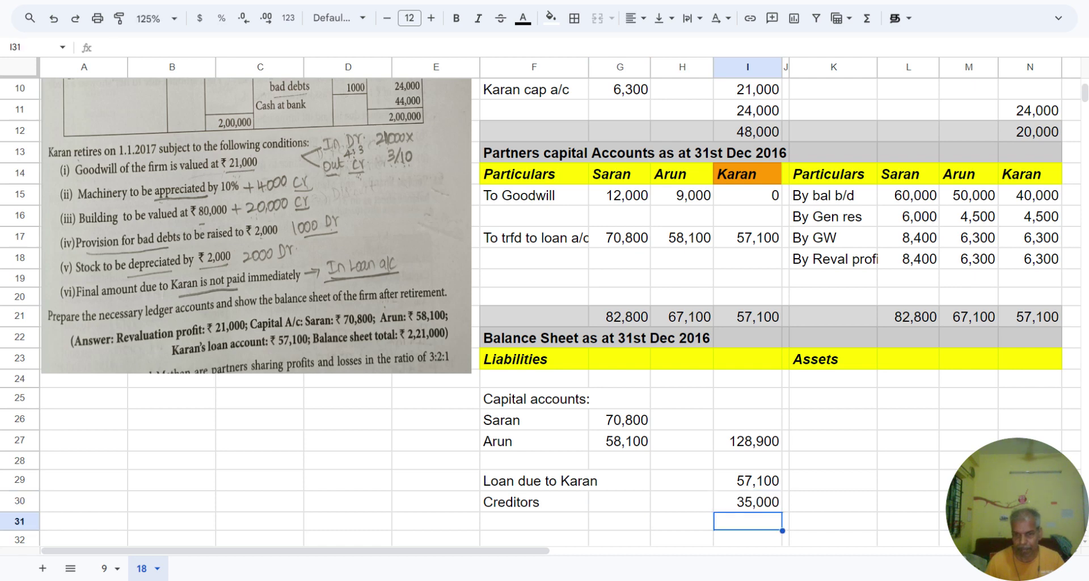
Total the balance sheet liabilities in I34 with a sum of I24:I33
{"action": "key", "text": "Down"}
{"action": "key", "text": "Down"}
{"action": "key", "text": "Down"}
{"action": "type", "text": "=sum(I30:I33"}
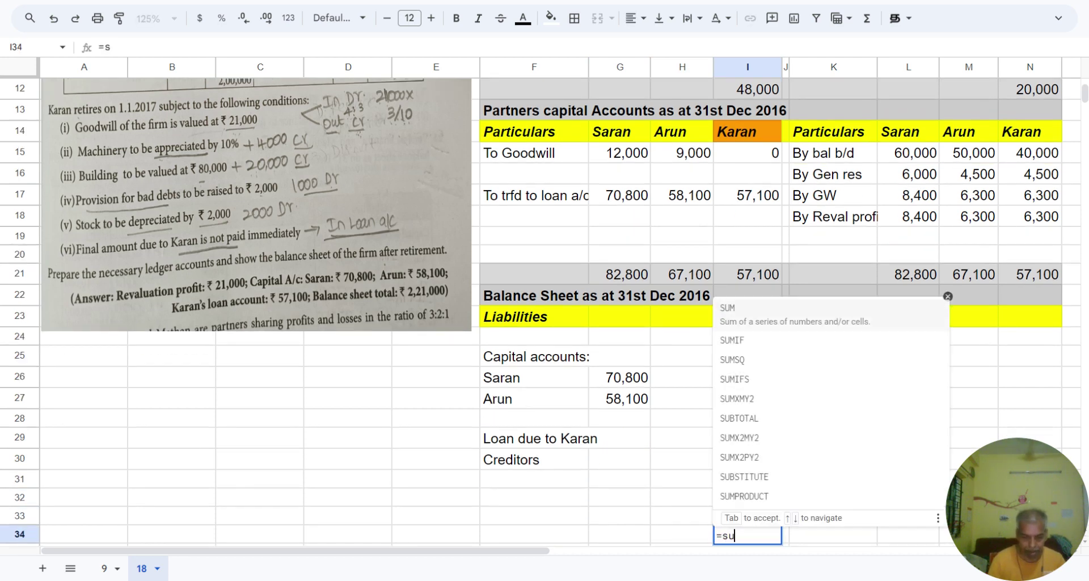
{"action": "key", "text": "shift+Up"}
{"action": "key", "text": "shift+Up"}
{"action": "key", "text": "shift+Up"}
{"action": "key", "text": "shift+Up"}
{"action": "key", "text": "shift+Up"}
{"action": "key", "text": "shift+Up"}
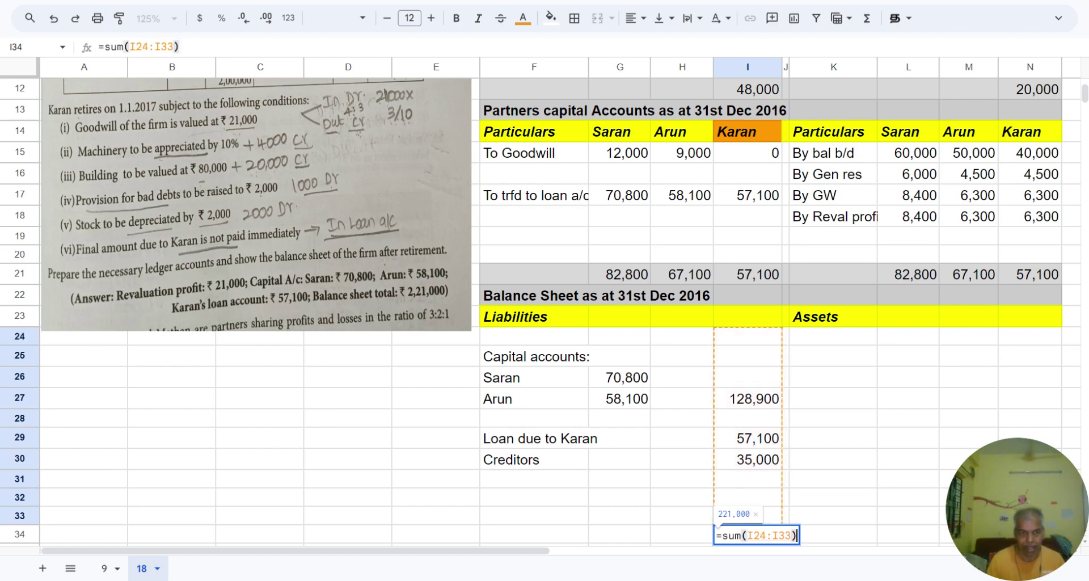
{"action": "key", "text": "Return"}
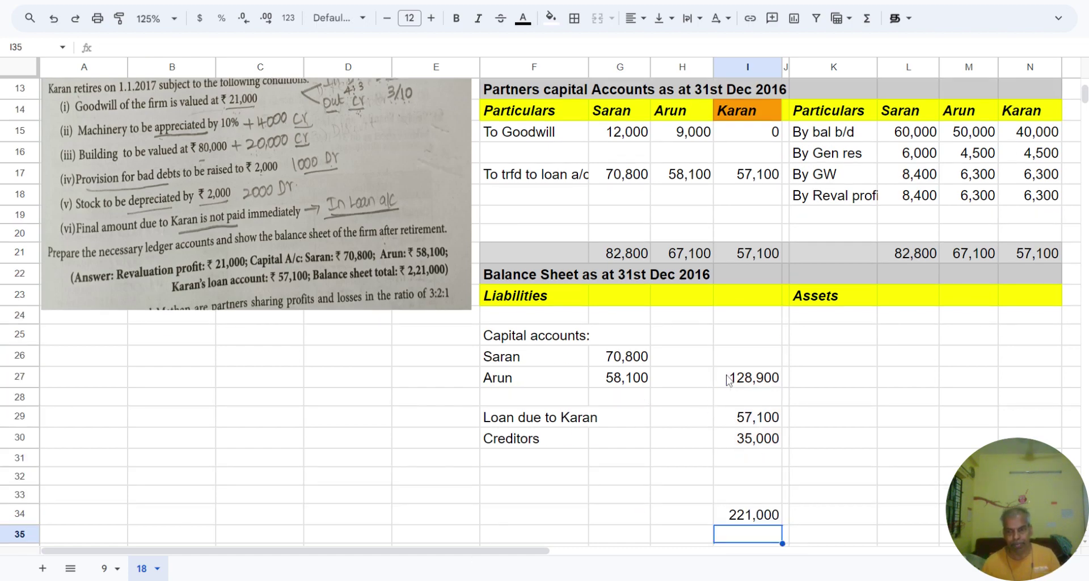
List Building, Machinery and Investment under Assets in K24:K26 of the balance sheet
{"action": "left_click", "coordinate": [808, 316]}
{"action": "scroll", "coordinate": [789, 404], "scroll_direction": "up", "scroll_amount": 4}
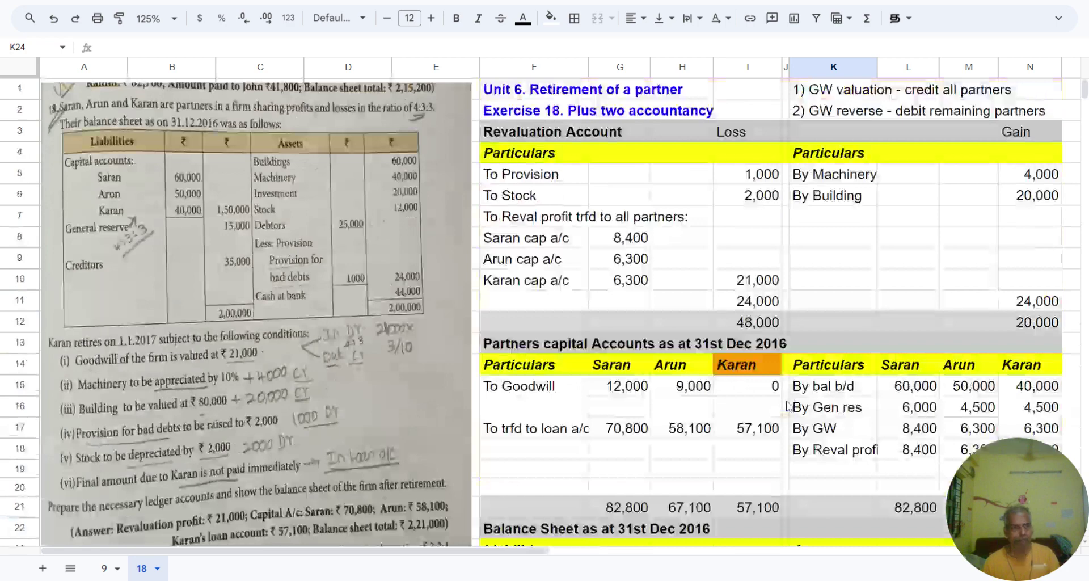
{"action": "scroll", "coordinate": [787, 405], "scroll_direction": "down", "scroll_amount": 2}
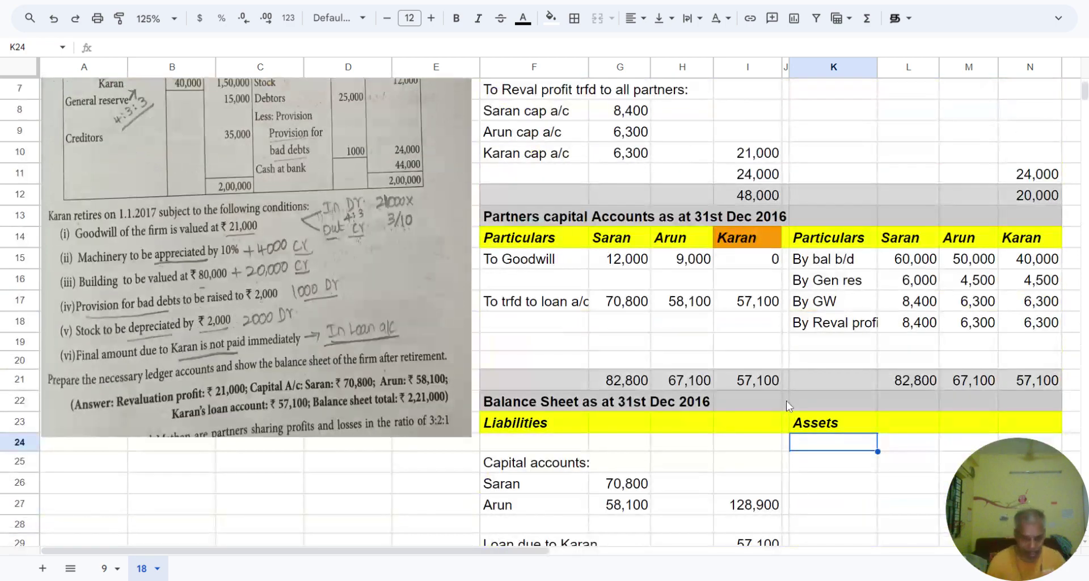
{"action": "type", "text": "Building"}
{"action": "key", "text": "Return"}
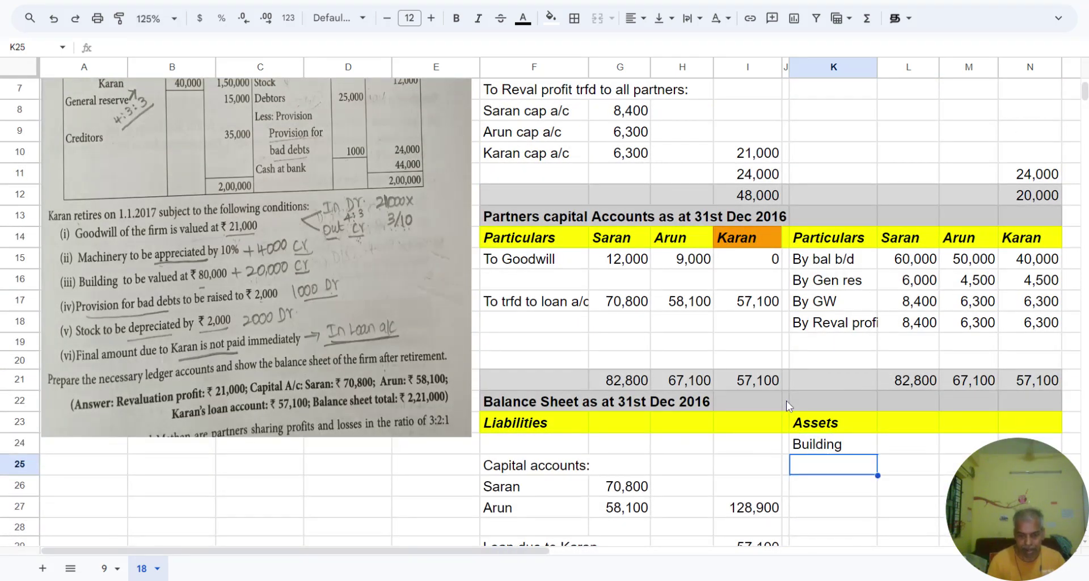
{"action": "type", "text": "Machiner"}
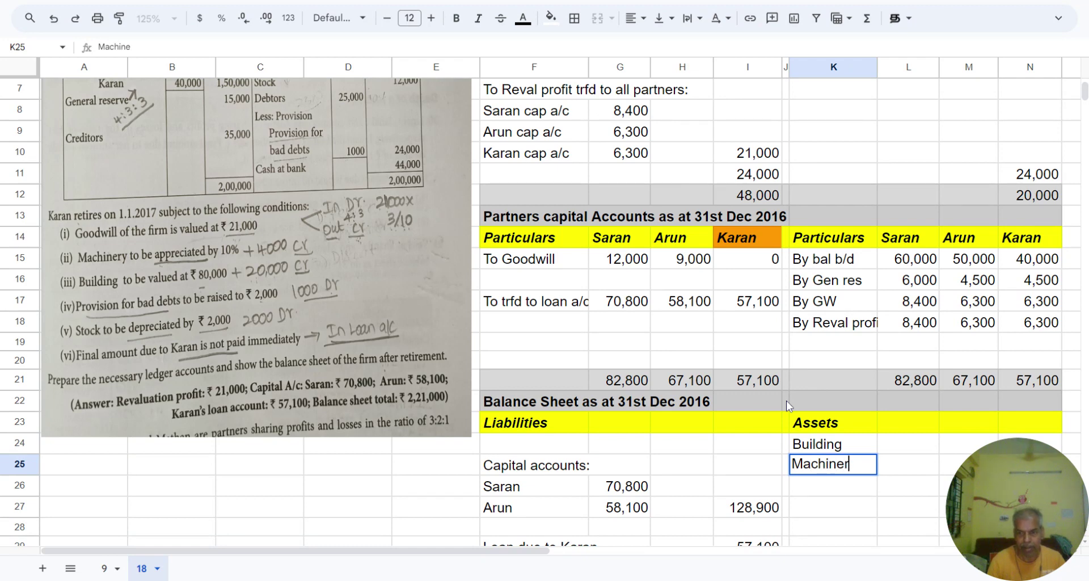
{"action": "type", "text": "y"}
{"action": "key", "text": "Return"}
{"action": "type", "text": "Investmen"}
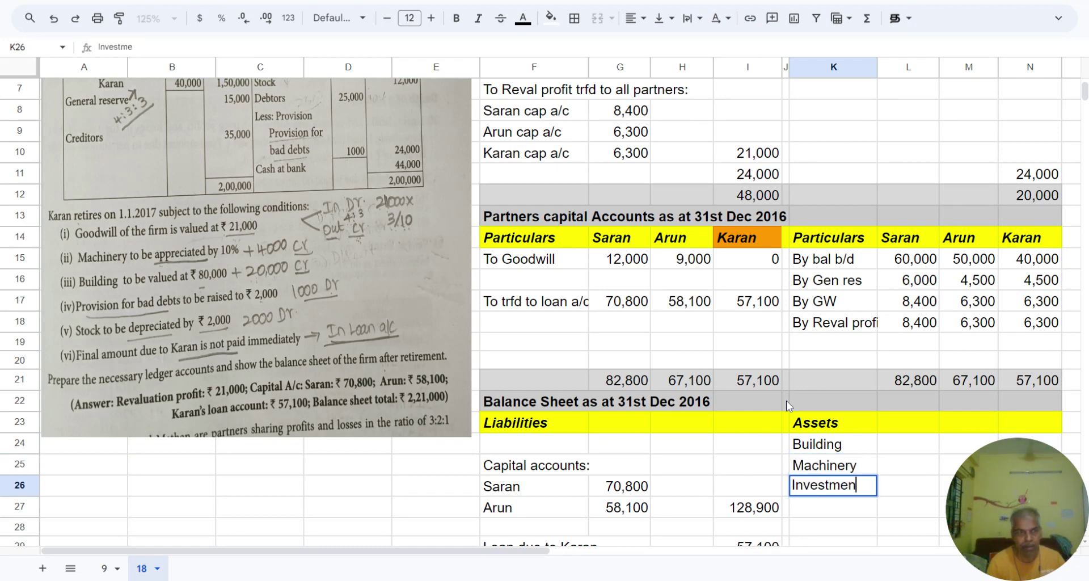
{"action": "type", "text": "t"}
{"action": "key", "text": "Return"}
Continue the asset list with Stock, Debtors and Cash at Bank in K27:K29
{"action": "type", "text": "Stock"}
{"action": "key", "text": "Return"}
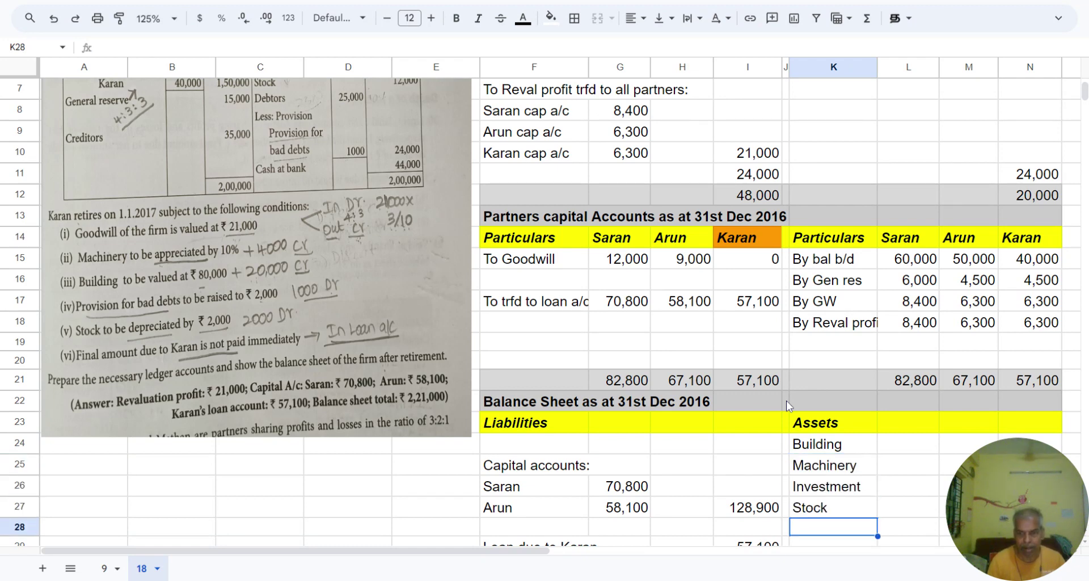
{"action": "type", "text": "Debtors"}
{"action": "key", "text": "Return"}
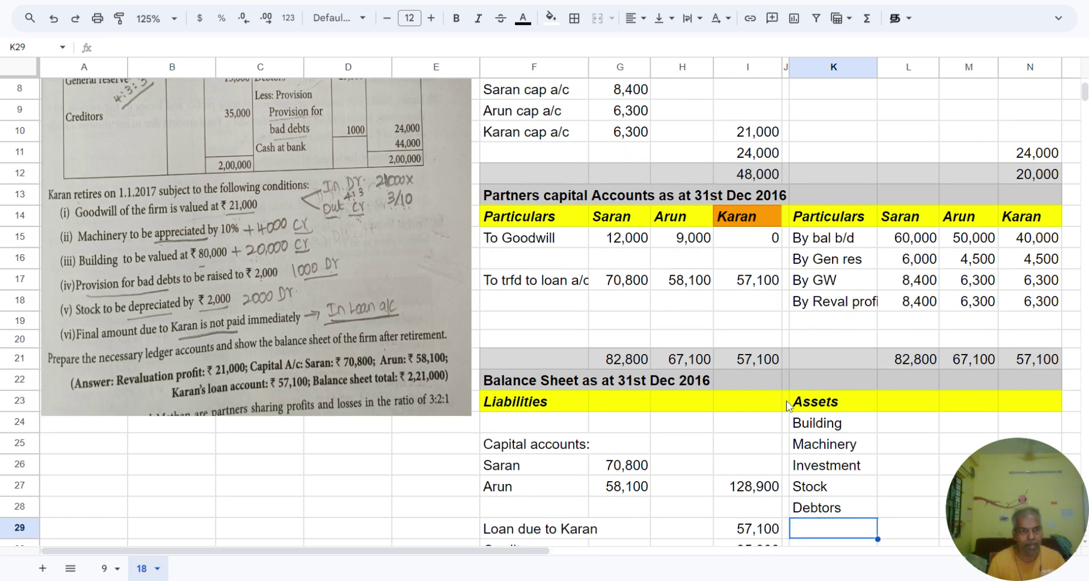
{"action": "type", "text": "C"}
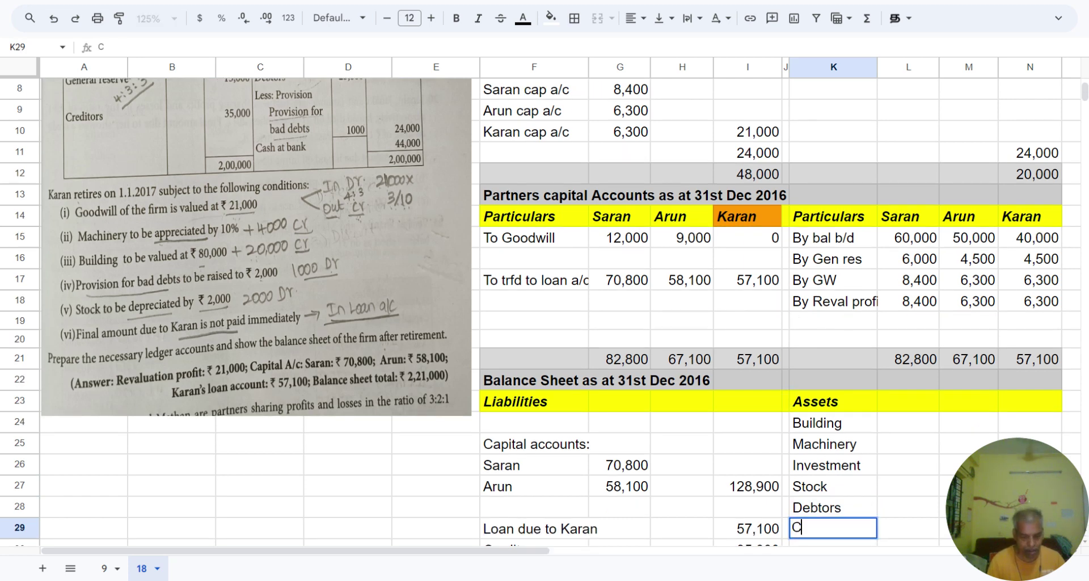
{"action": "type", "text": "ash at Bank"}
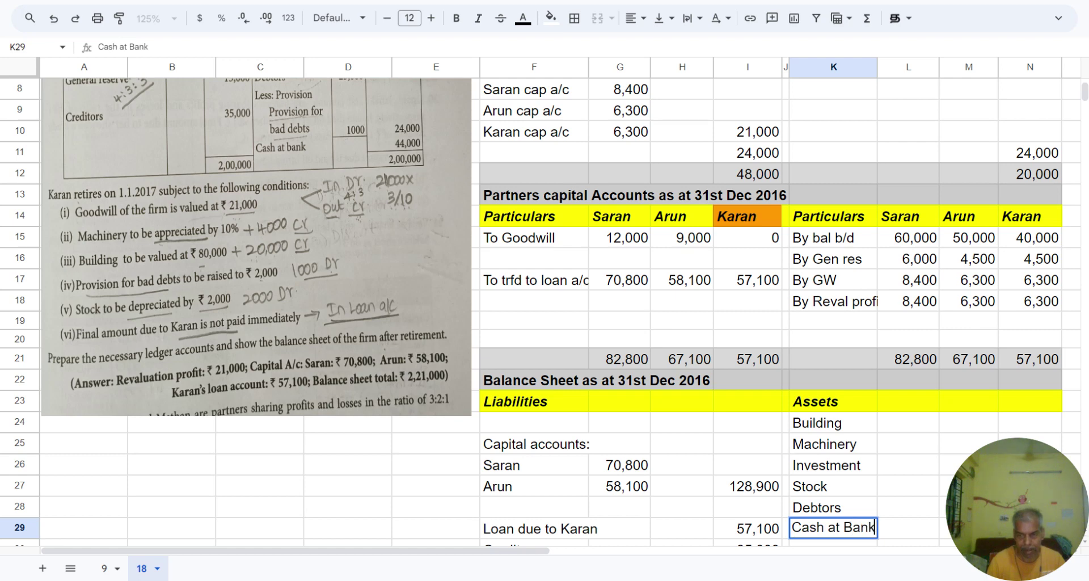
{"action": "key", "text": "Return"}
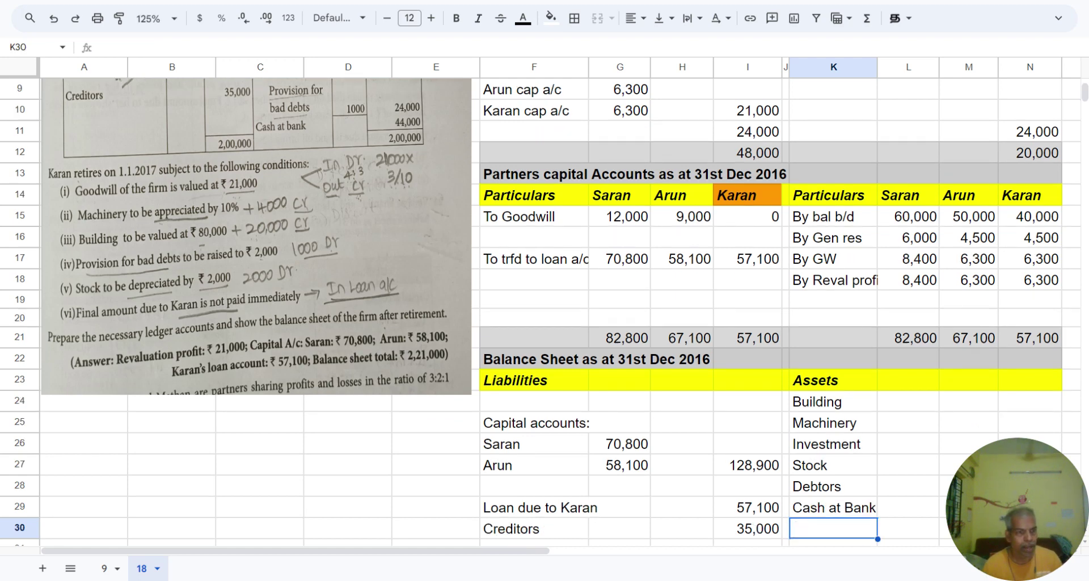
Enter the revalued asset amounts, 80000 for Building in N24 and 44000 for Machinery in N25
{"action": "left_click", "coordinate": [1024, 404]}
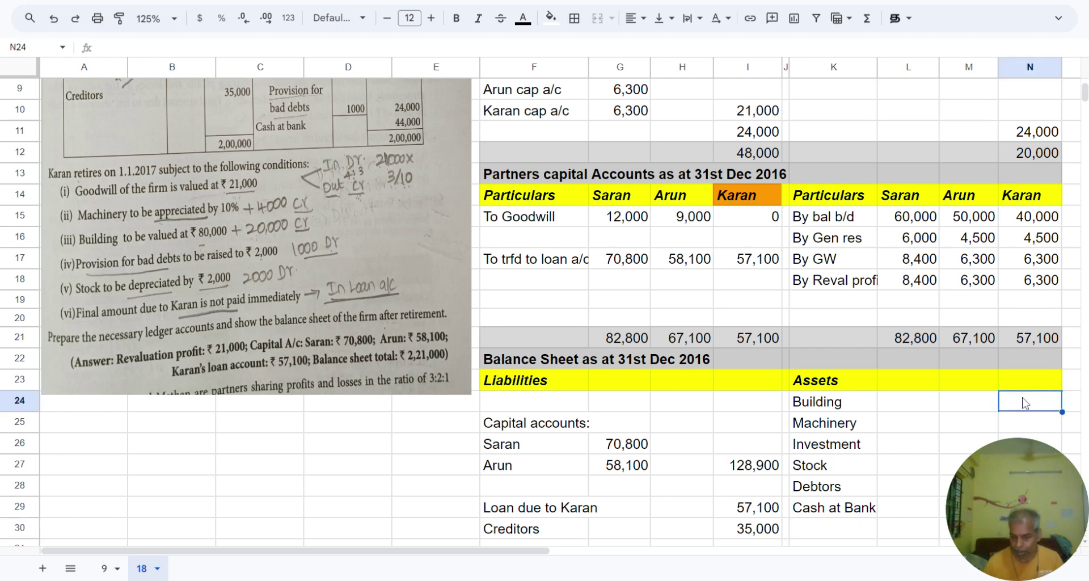
{"action": "type", "text": "80000"}
{"action": "key", "text": "Return"}
{"action": "scroll", "coordinate": [1021, 403], "scroll_direction": "down", "scroll_amount": 3}
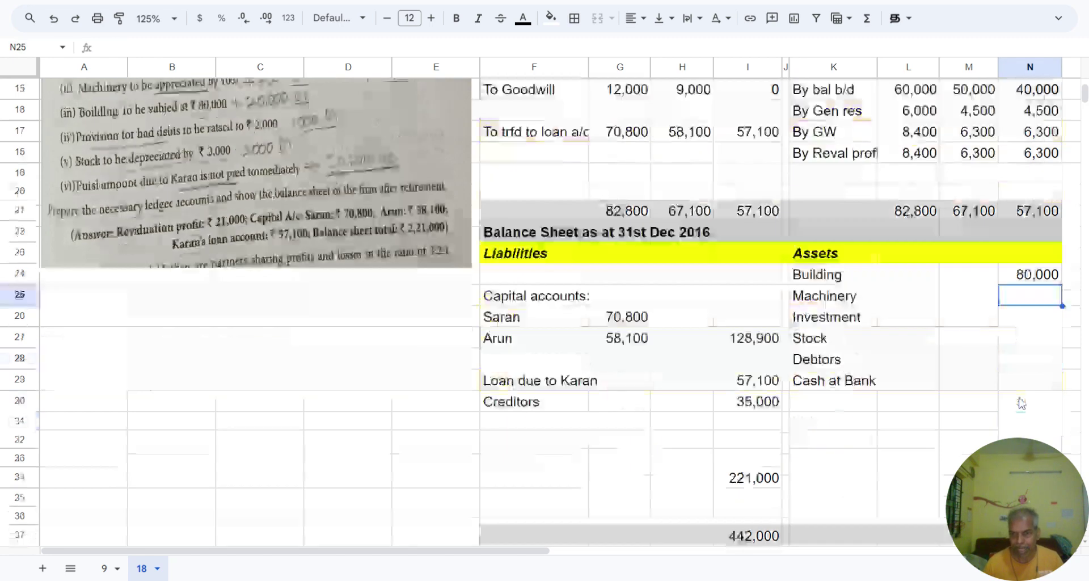
{"action": "left_click", "coordinate": [895, 281]}
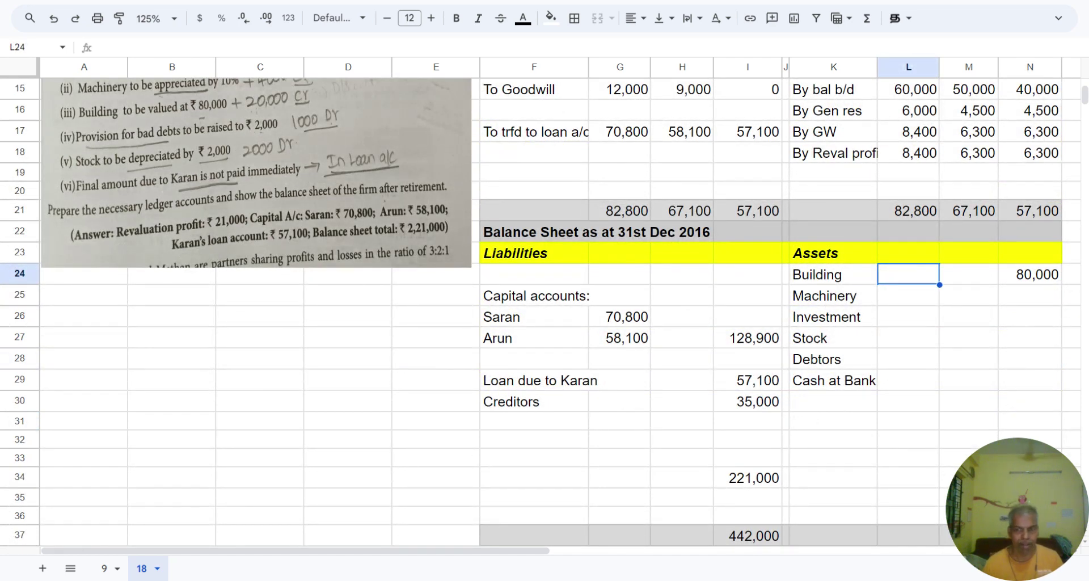
{"action": "scroll", "coordinate": [869, 311], "scroll_direction": "up", "scroll_amount": 1}
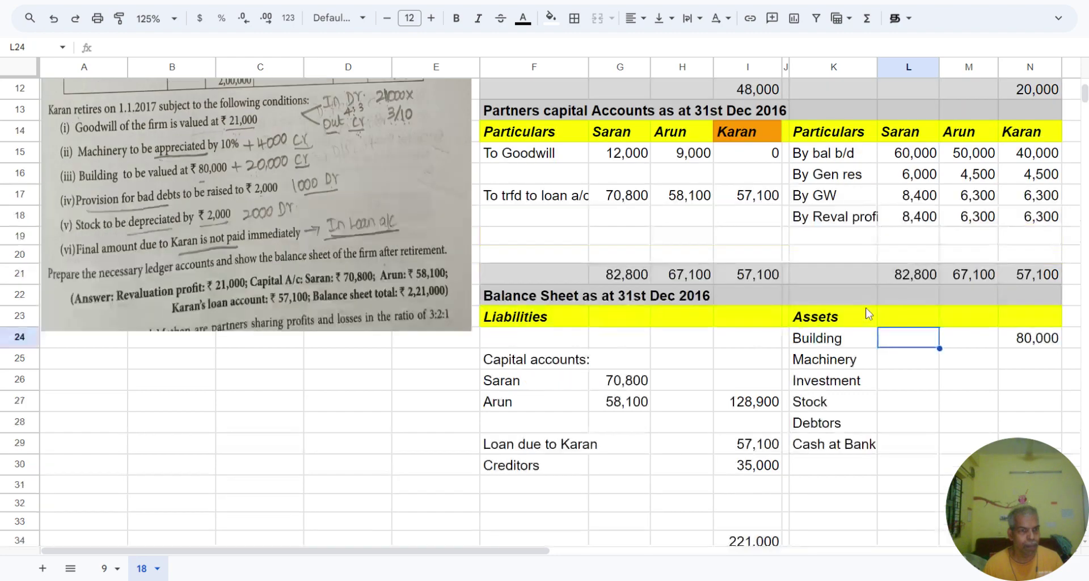
{"action": "scroll", "coordinate": [838, 334], "scroll_direction": "up", "scroll_amount": 4}
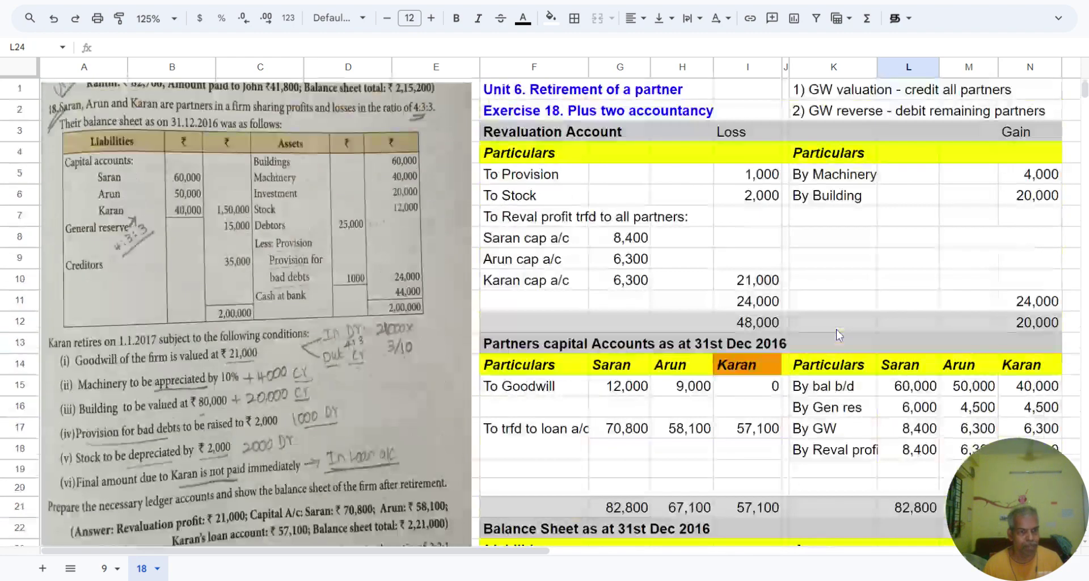
{"action": "scroll", "coordinate": [838, 335], "scroll_direction": "down", "scroll_amount": 4}
{"action": "left_click", "coordinate": [1013, 341]}
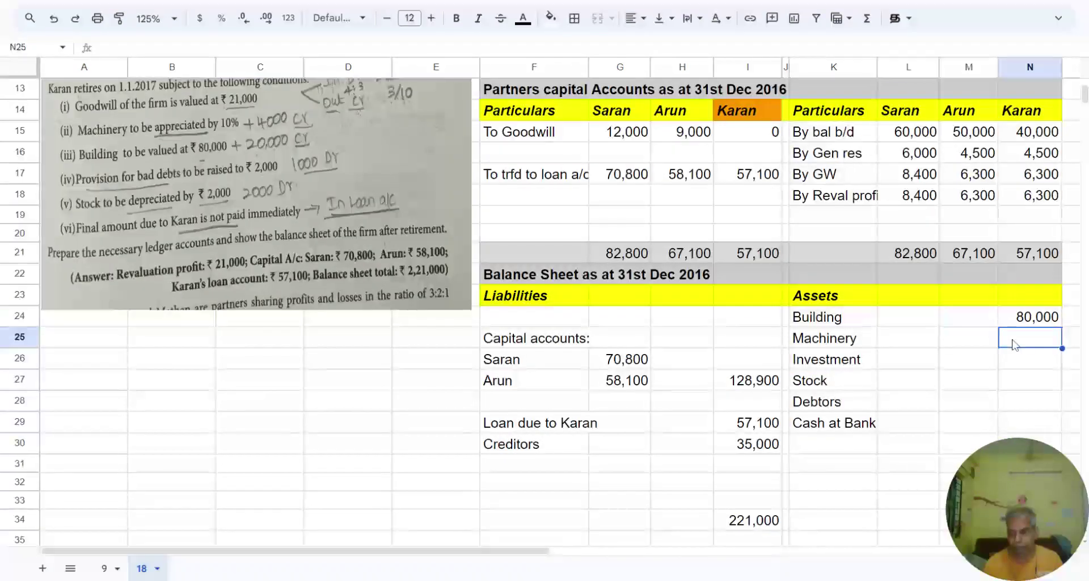
{"action": "type", "text": "44000"}
{"action": "key", "text": "Return"}
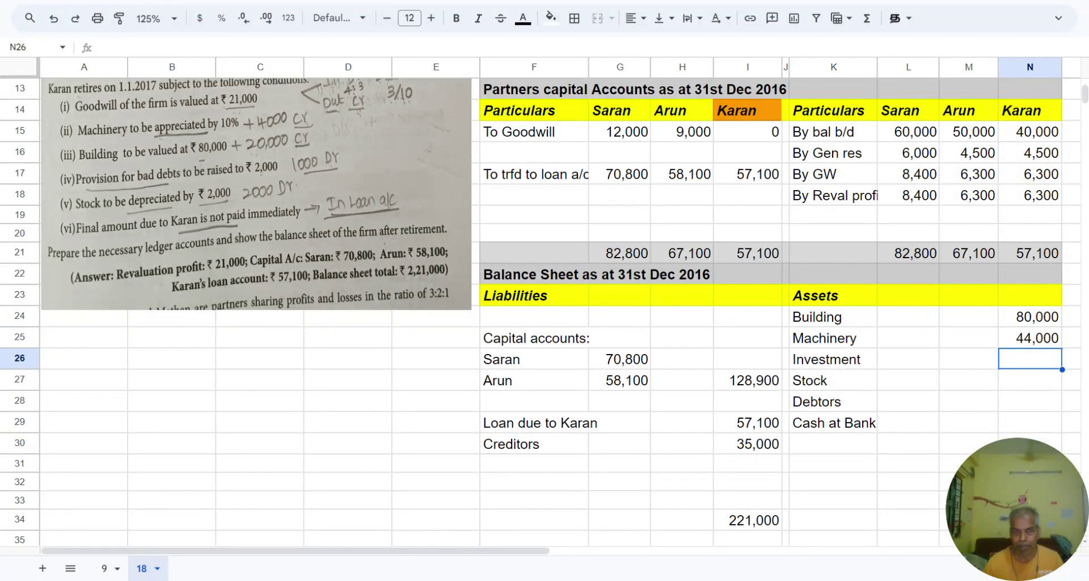
Enter 20000 for Investment in N26 and the depreciated Stock value of 10000 in N27
{"action": "scroll", "coordinate": [745, 392], "scroll_direction": "up", "scroll_amount": 3}
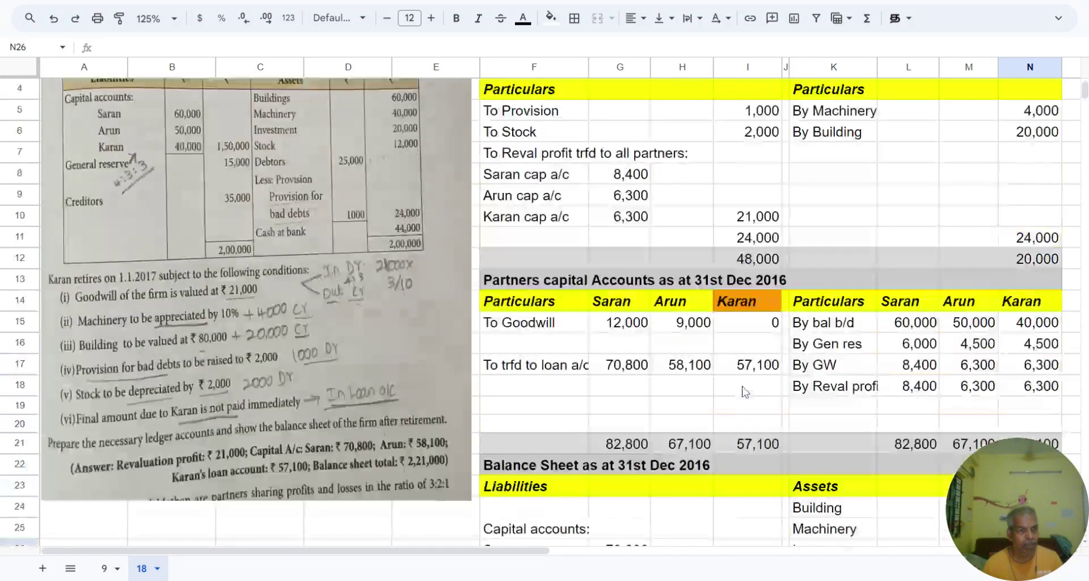
{"action": "scroll", "coordinate": [745, 392], "scroll_direction": "down", "scroll_amount": 3}
{"action": "type", "text": "20,0"}
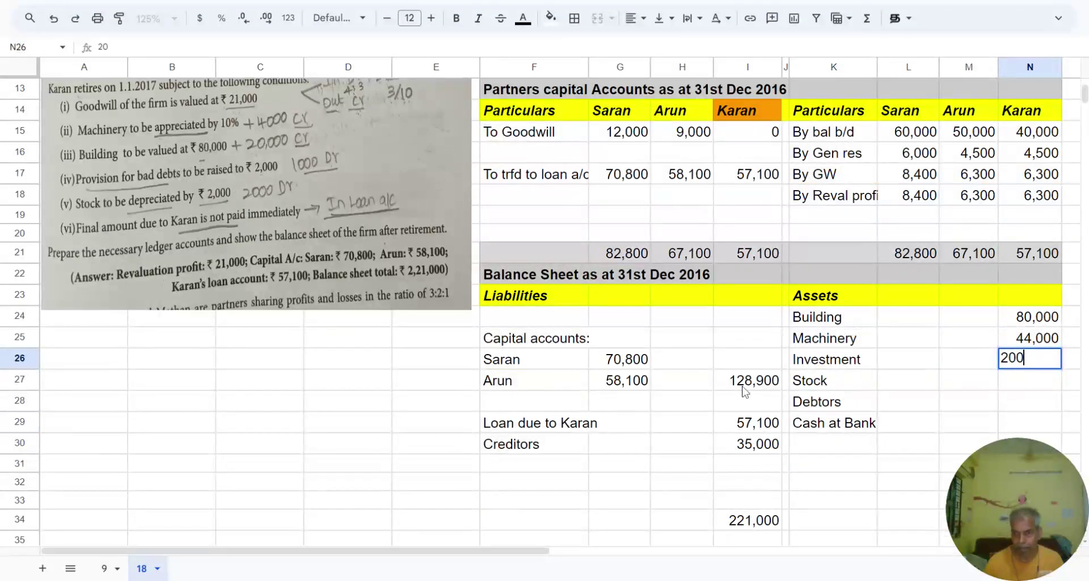
{"action": "type", "text": "00"}
{"action": "key", "text": "Return"}
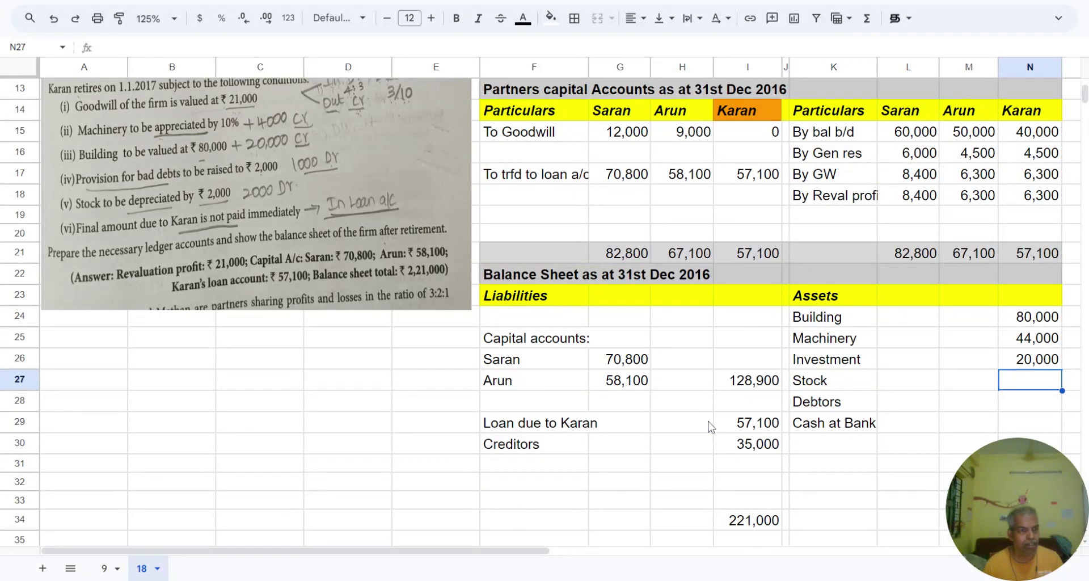
{"action": "scroll", "coordinate": [595, 402], "scroll_direction": "up", "scroll_amount": 3}
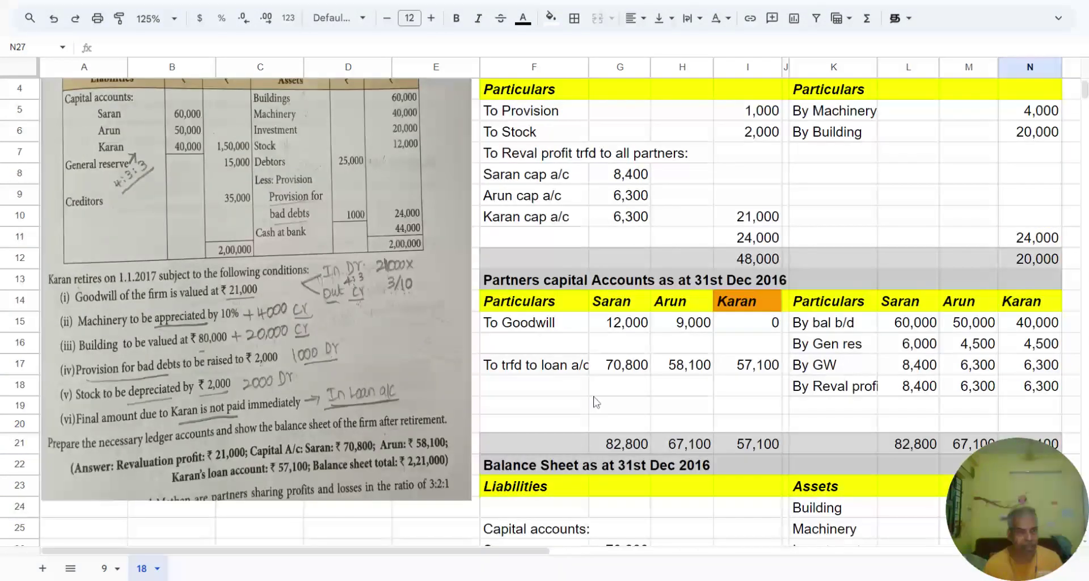
{"action": "scroll", "coordinate": [596, 402], "scroll_direction": "down", "scroll_amount": 3}
{"action": "type", "text": "10000"}
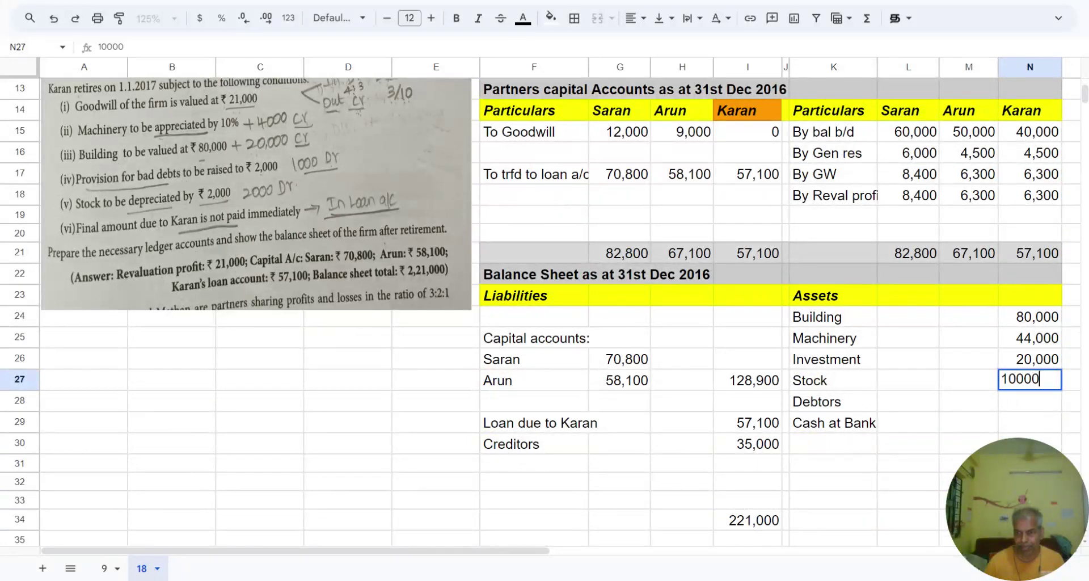
{"action": "key", "text": "Return"}
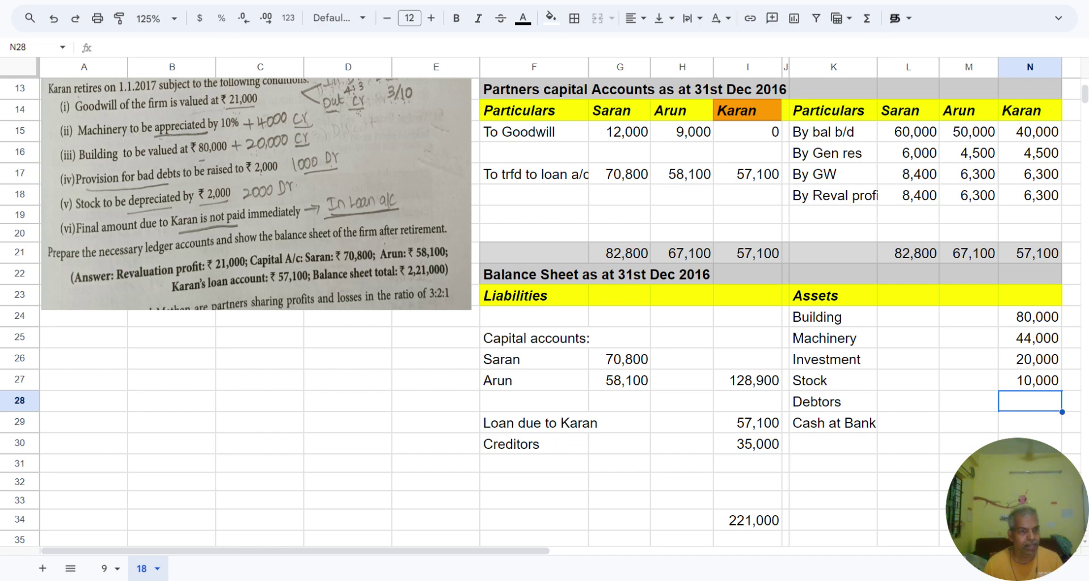
Enter 23000 as the Debtors amount in N28 of the balance sheet
{"action": "scroll", "coordinate": [560, 452], "scroll_direction": "up", "scroll_amount": 3}
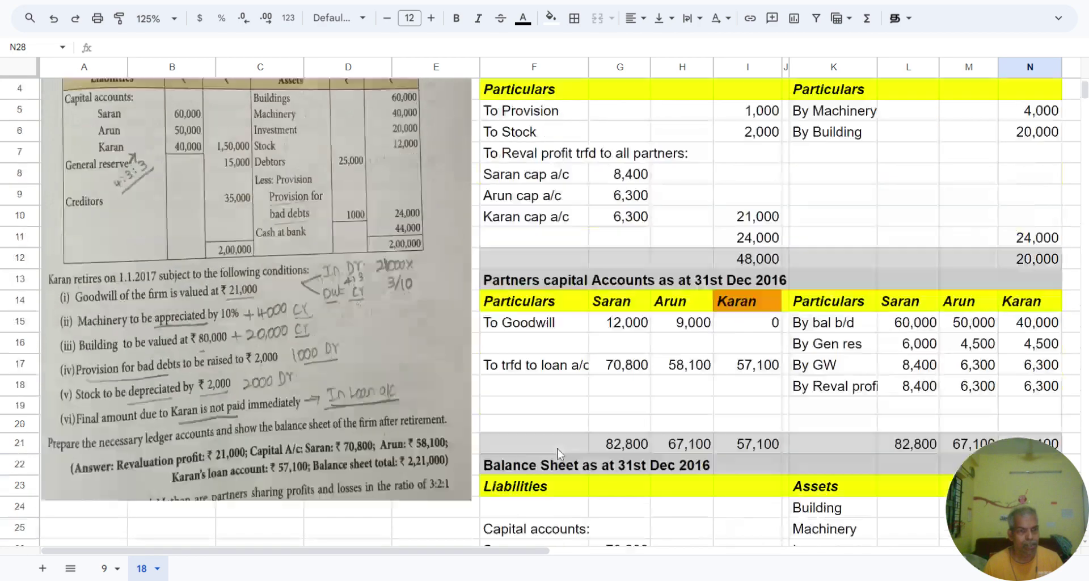
{"action": "scroll", "coordinate": [560, 452], "scroll_direction": "down", "scroll_amount": 3}
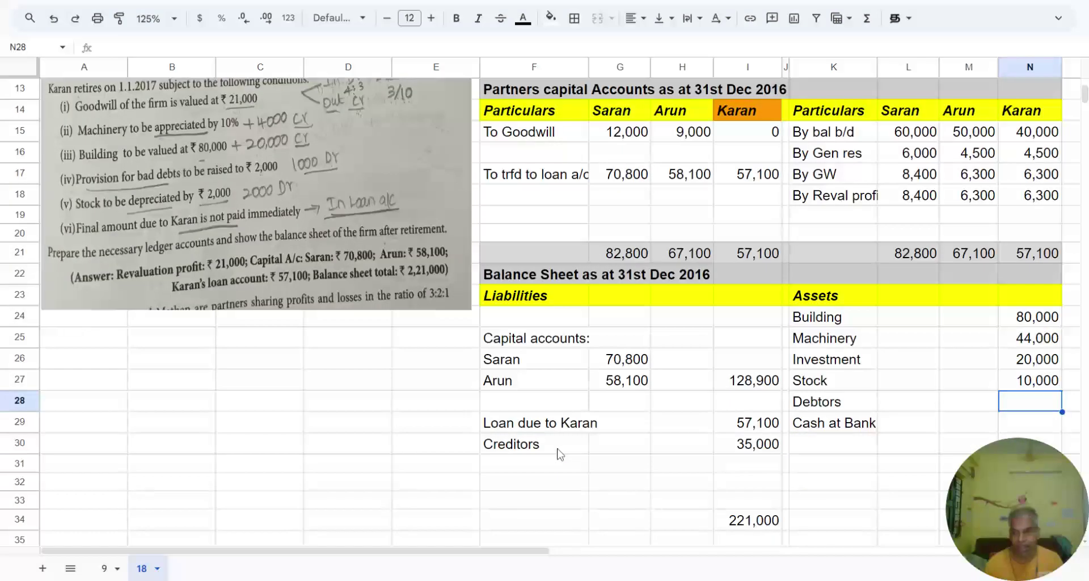
{"action": "type", "text": "23000"}
{"action": "key", "text": "Return"}
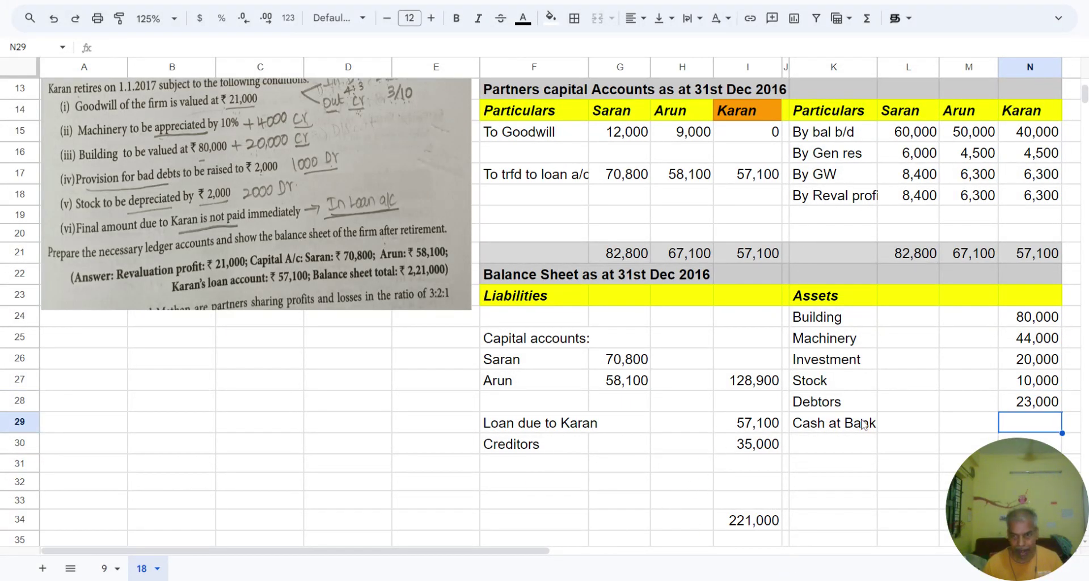
Show the Debtors breakdown in row 28, with the gross amount 25000 in L28 and the provision 2,000 in M28
{"action": "left_click", "coordinate": [902, 404]}
{"action": "type", "text": "25000"}
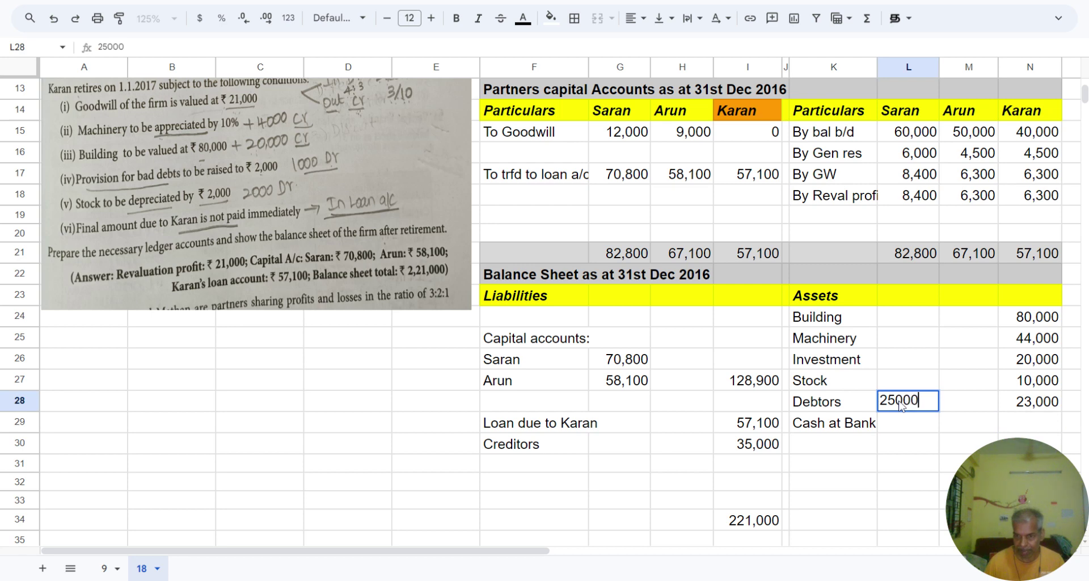
{"action": "key", "text": "Tab"}
{"action": "type", "text": "2,000"}
{"action": "key", "text": "Tab"}
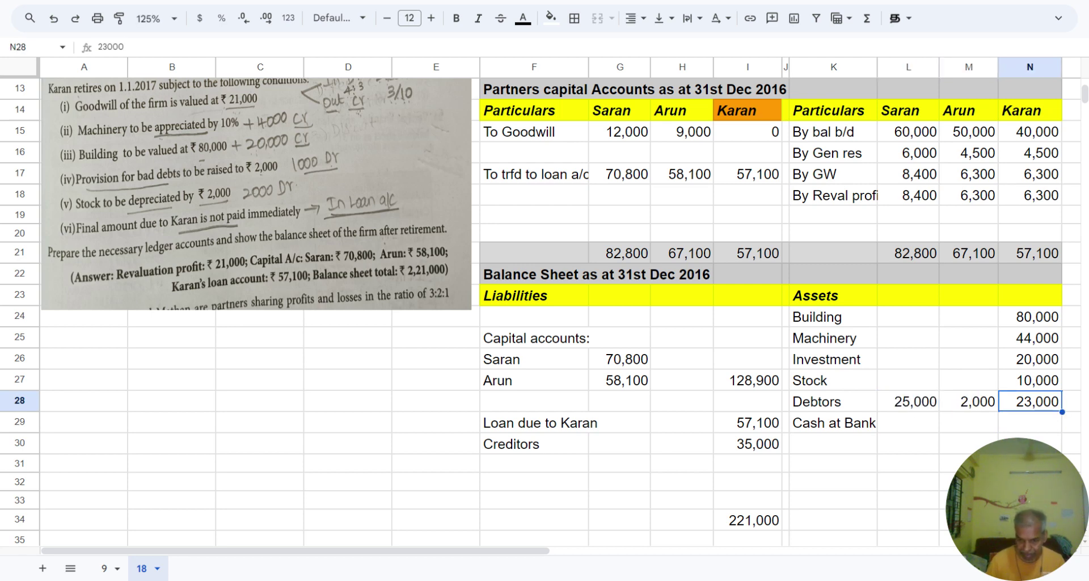
Calculate net Debtors in N28 with a formula subtracting the provision in M28 from the gross amount in L28
{"action": "type", "text": "="}
{"action": "key", "text": "Left"}
{"action": "key", "text": "Left"}
{"action": "type", "text": "-"}
{"action": "key", "text": "Left"}
{"action": "key", "text": "Return"}
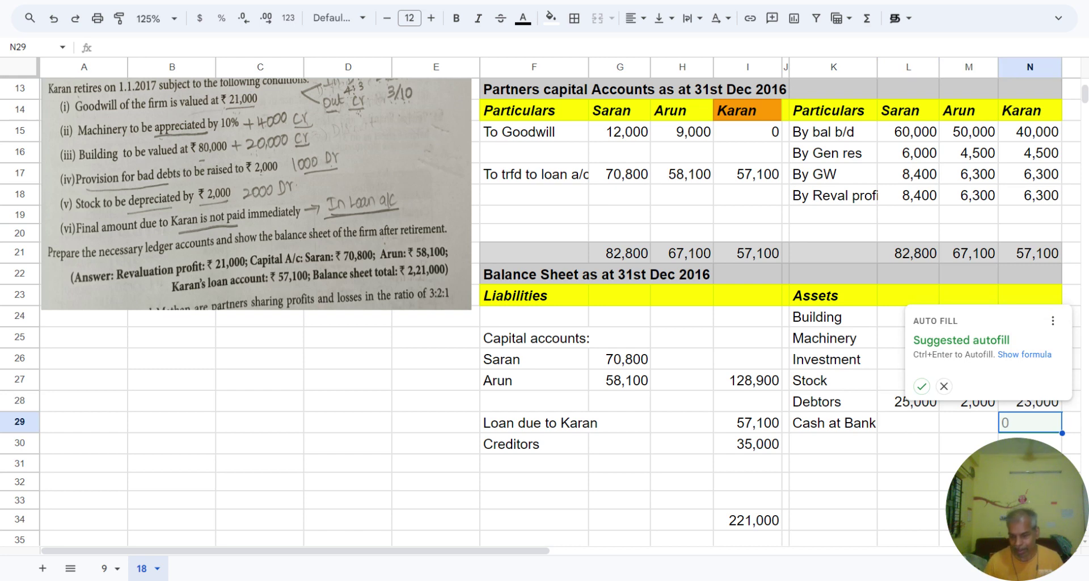
Enter 44000 as the Cash at Bank amount in N29
{"action": "left_click", "coordinate": [838, 444]}
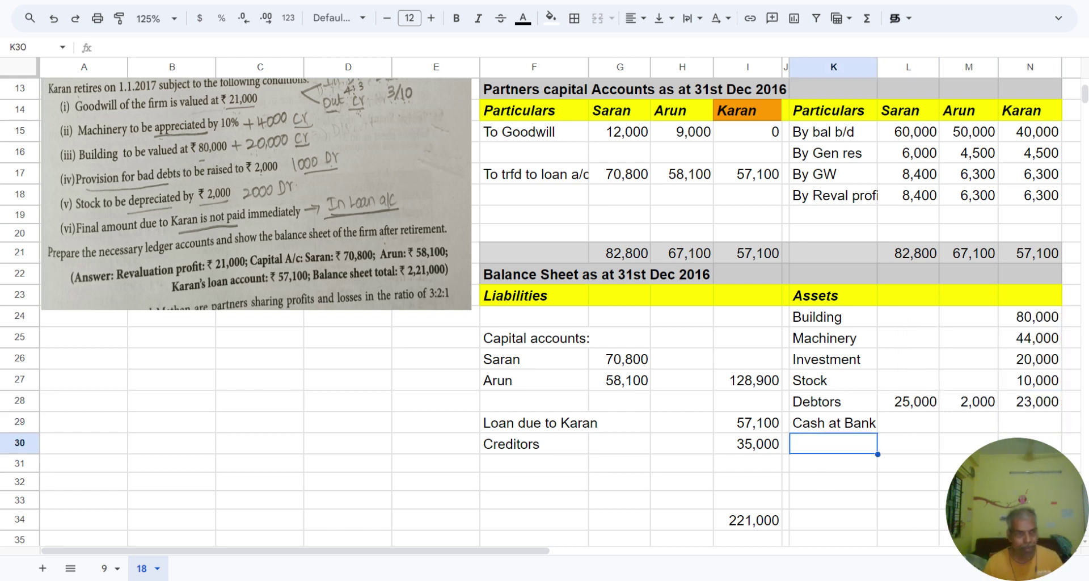
{"action": "scroll", "coordinate": [829, 477], "scroll_direction": "up", "scroll_amount": 3}
{"action": "scroll", "coordinate": [829, 476], "scroll_direction": "down", "scroll_amount": 3}
{"action": "left_click", "coordinate": [1015, 426]}
{"action": "type", "text": "44000"}
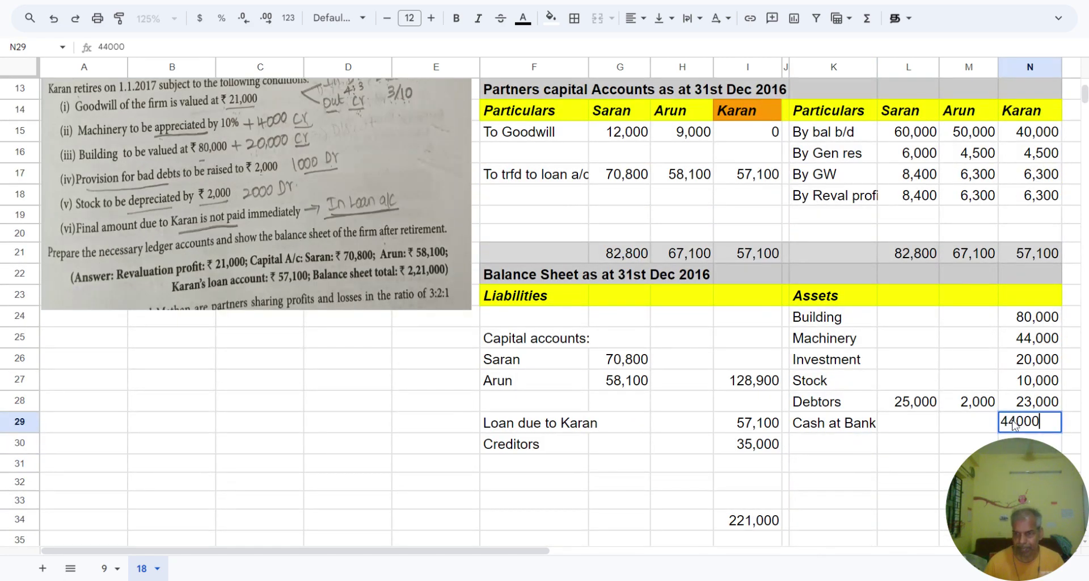
{"action": "key", "text": "Return"}
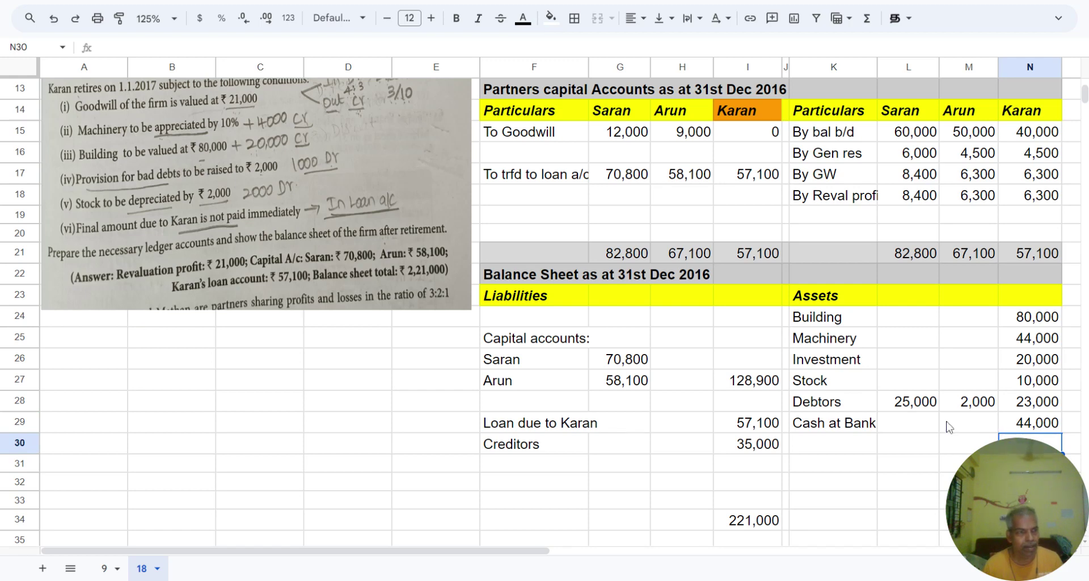
Clear the interim liabilities sum from I34 and check the liabilities total in I37
{"action": "scroll", "coordinate": [845, 442], "scroll_direction": "down", "scroll_amount": 3}
{"action": "left_click", "coordinate": [756, 338]}
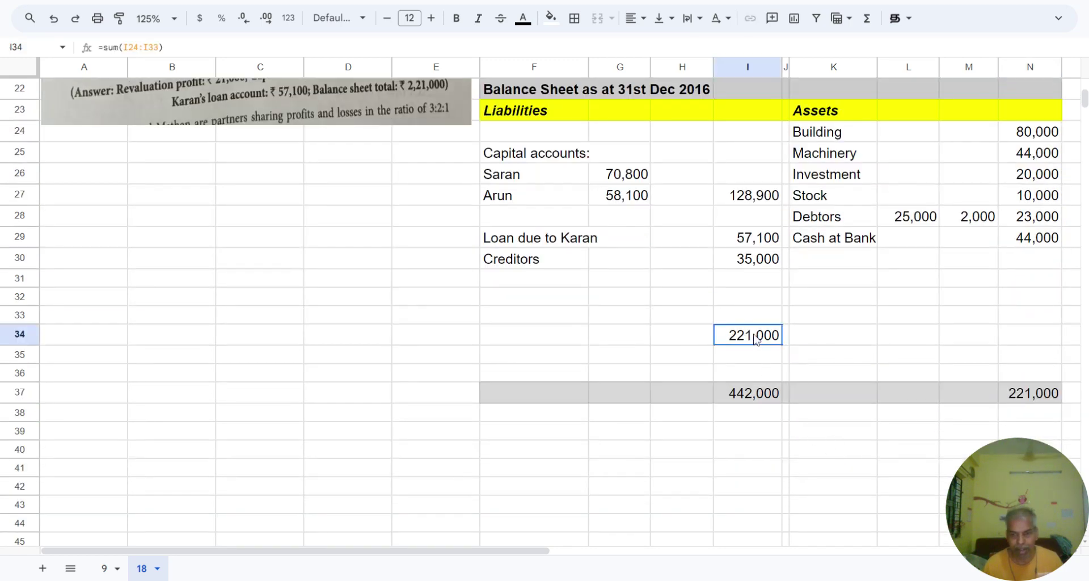
{"action": "key", "text": "Delete"}
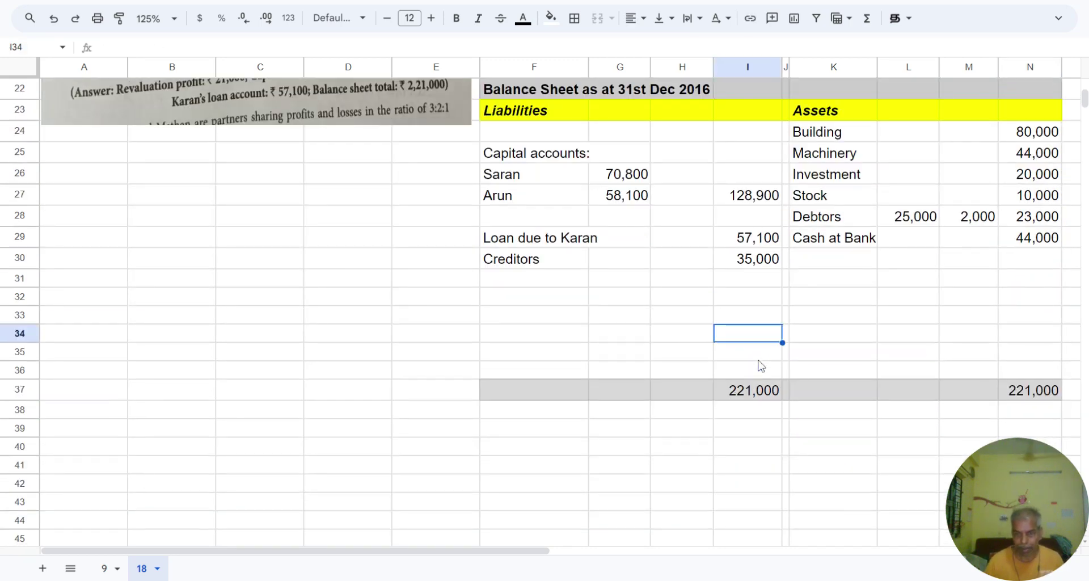
{"action": "key", "text": "Down"}
{"action": "key", "text": "Down"}
{"action": "key", "text": "Down"}
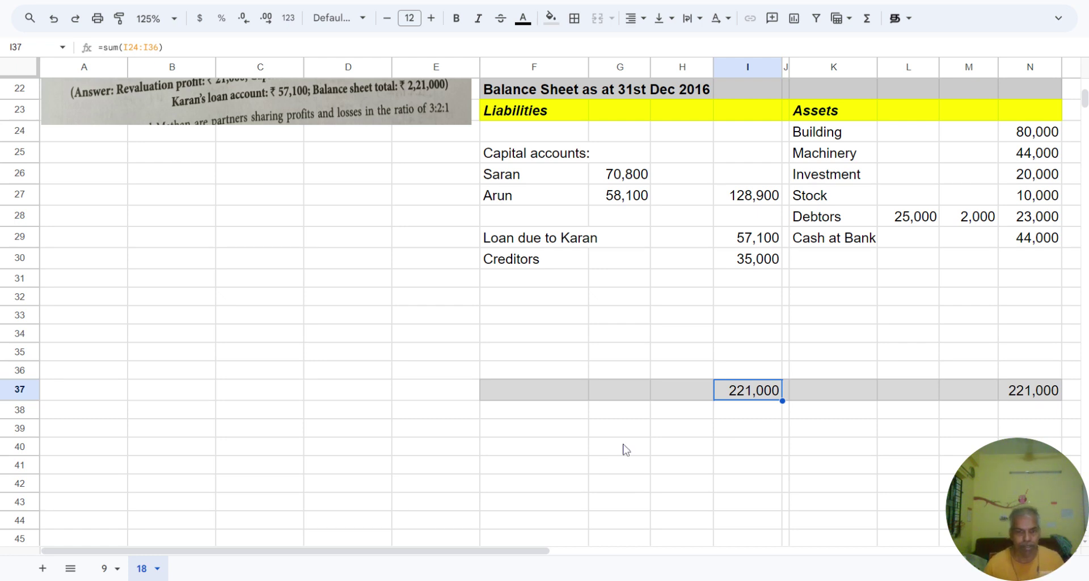
Delete the empty rows 31 to 34 between the balance sheet entries and the totals row
{"action": "left_click_drag", "start_coordinate": [19, 278], "coordinate": [30, 330]}
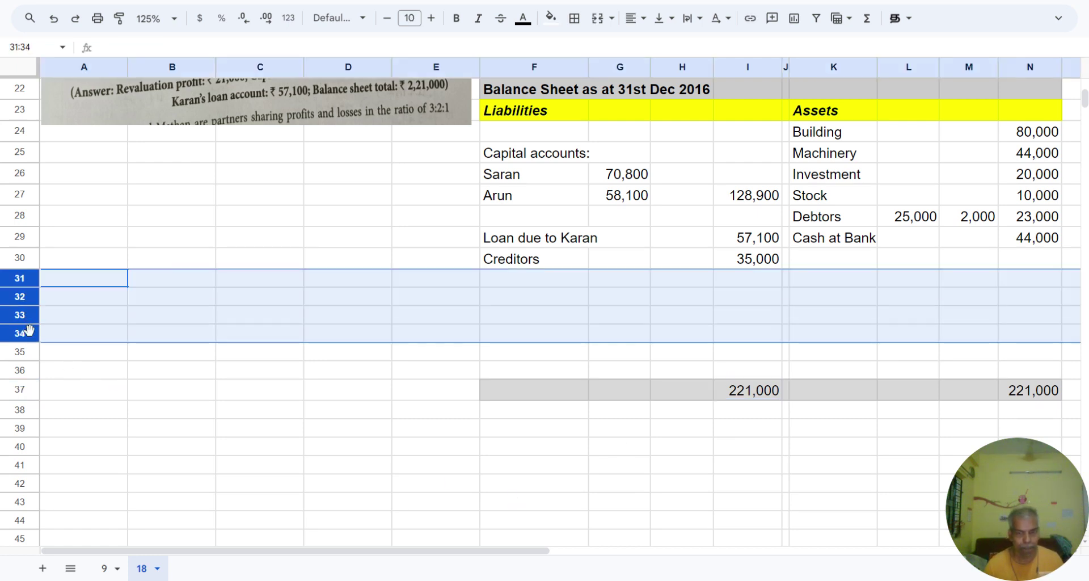
{"action": "right_click", "coordinate": [102, 297]}
{"action": "left_click", "coordinate": [182, 374]}
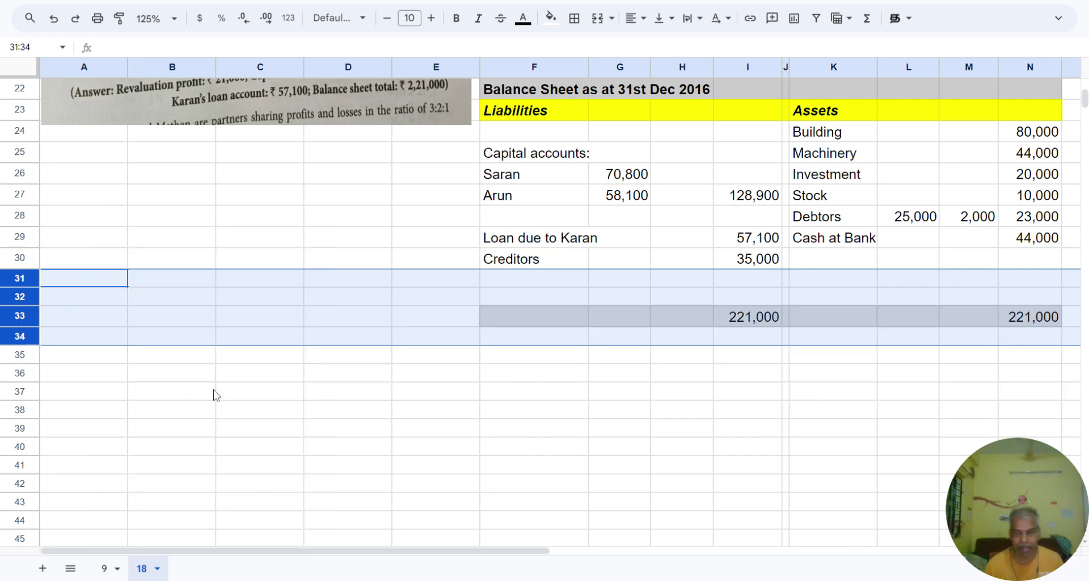
{"action": "scroll", "coordinate": [477, 437], "scroll_direction": "up", "scroll_amount": 1}
{"action": "left_click", "coordinate": [604, 357]}
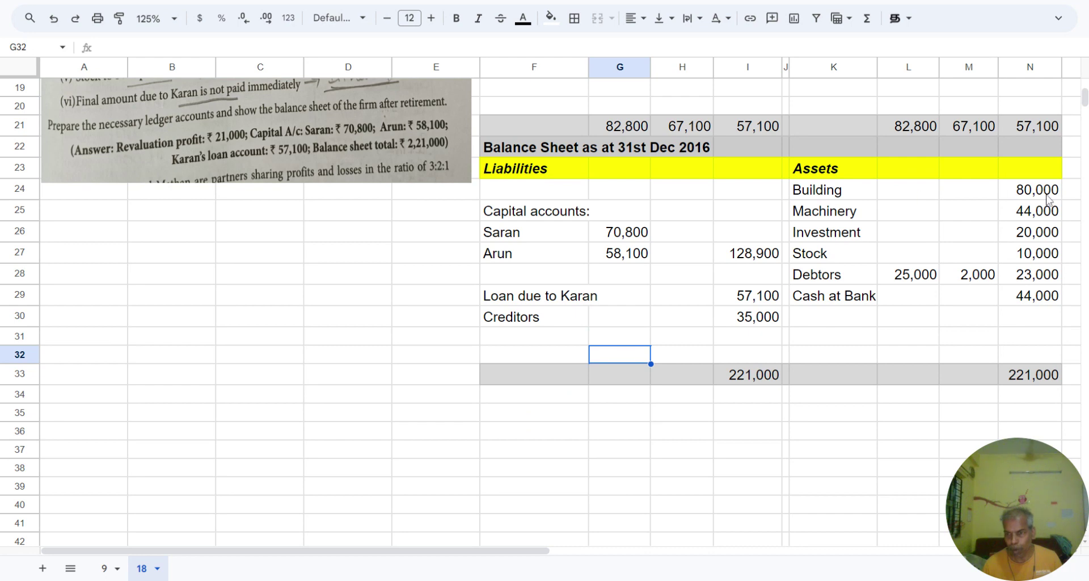
{"action": "left_click", "coordinate": [910, 194]}
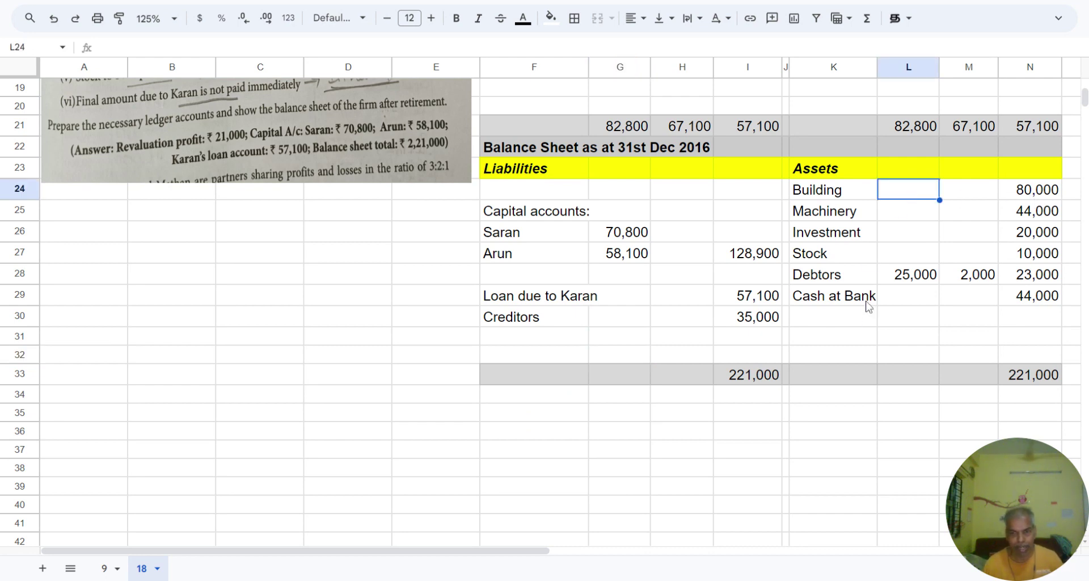
{"action": "scroll", "coordinate": [801, 367], "scroll_direction": "up", "scroll_amount": 6}
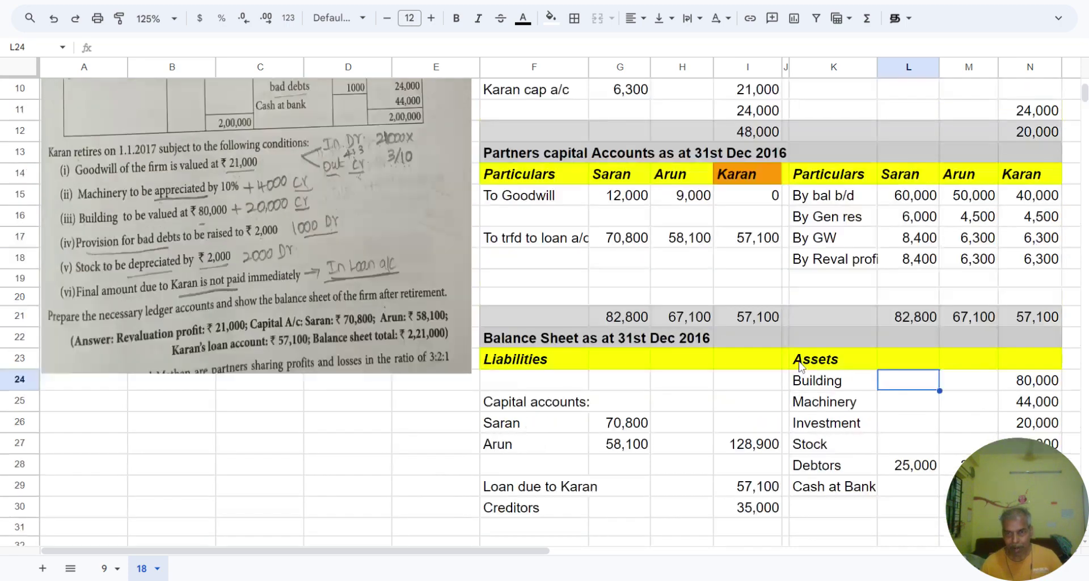